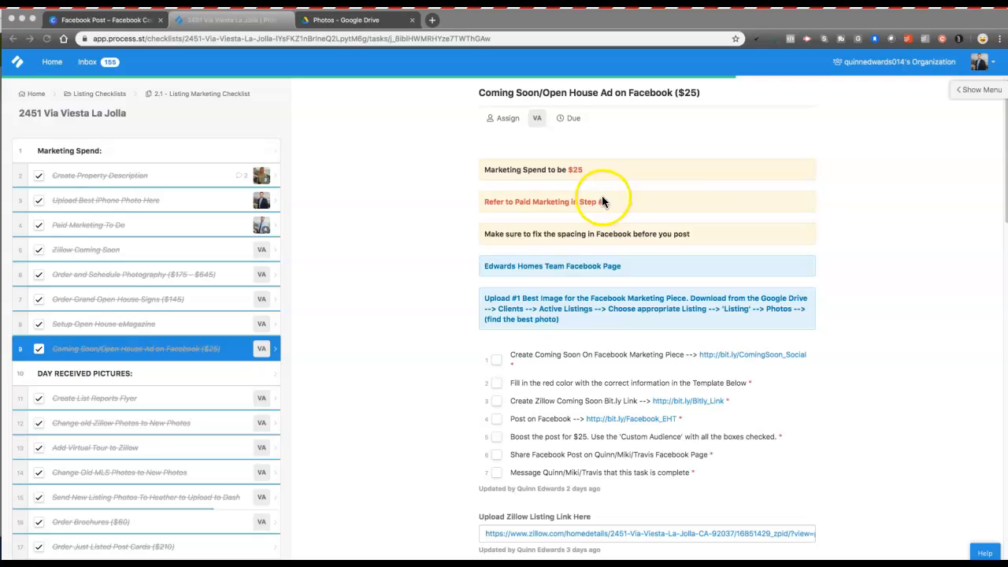
# Step: Scroll the checklist and highlight the Google Drive path in the photo upload note
pyautogui.scroll(-1, 576, 185)
pyautogui.scroll(-1, 576, 185)
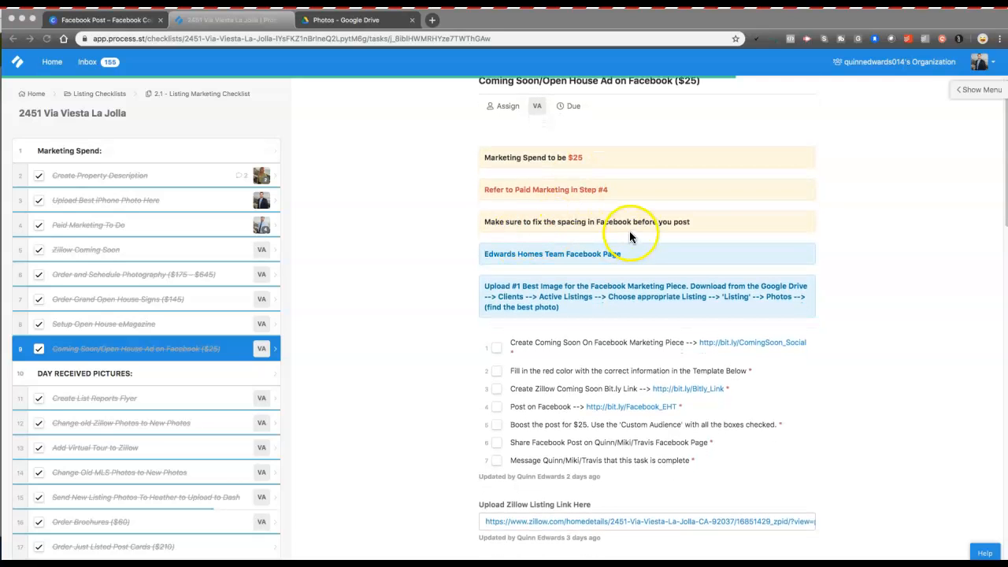
pyautogui.scroll(-1, 607, 225)
pyautogui.scroll(-1, 552, 250)
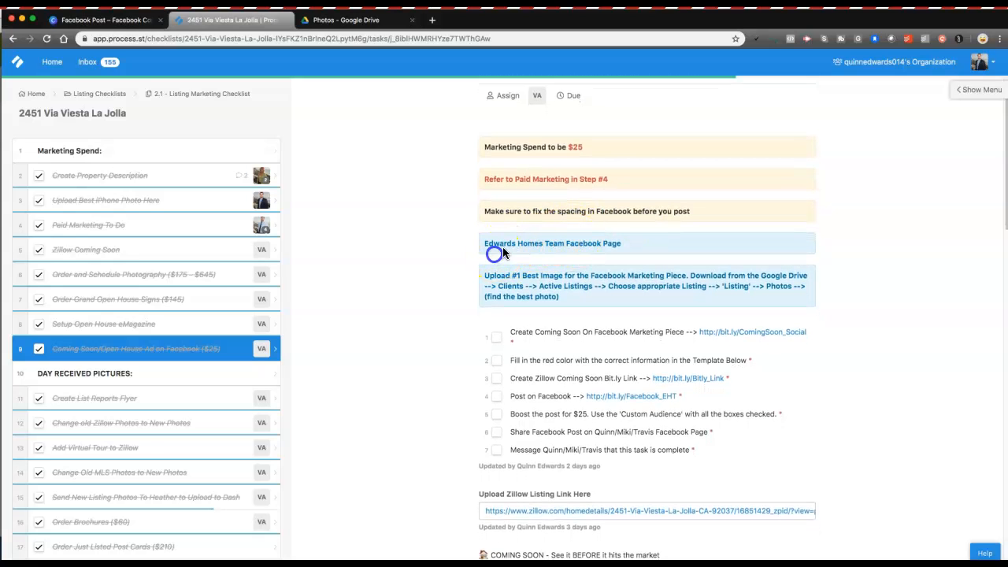
pyautogui.scroll(-3, 528, 244)
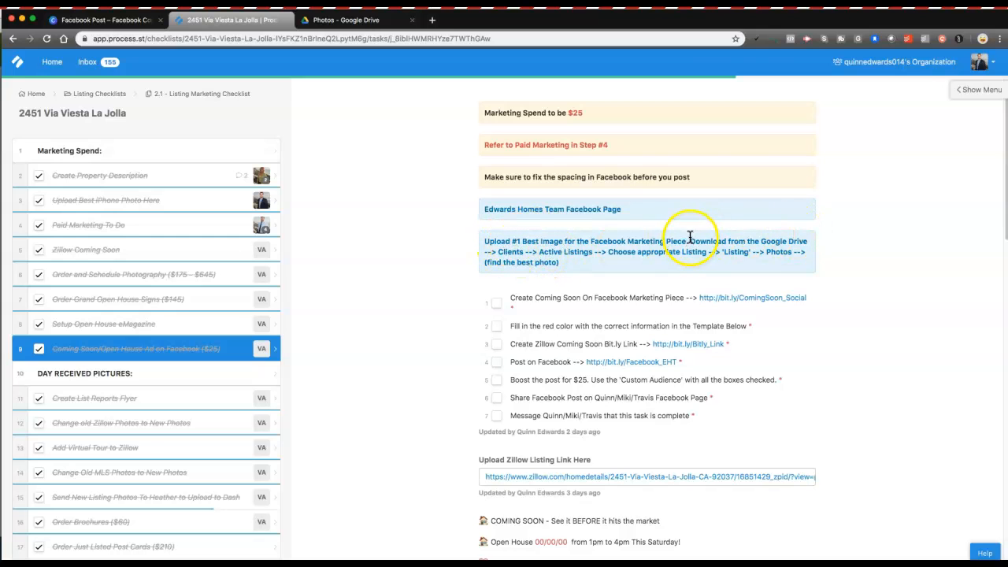
pyautogui.moveTo(761, 241); pyautogui.dragTo(813, 246)
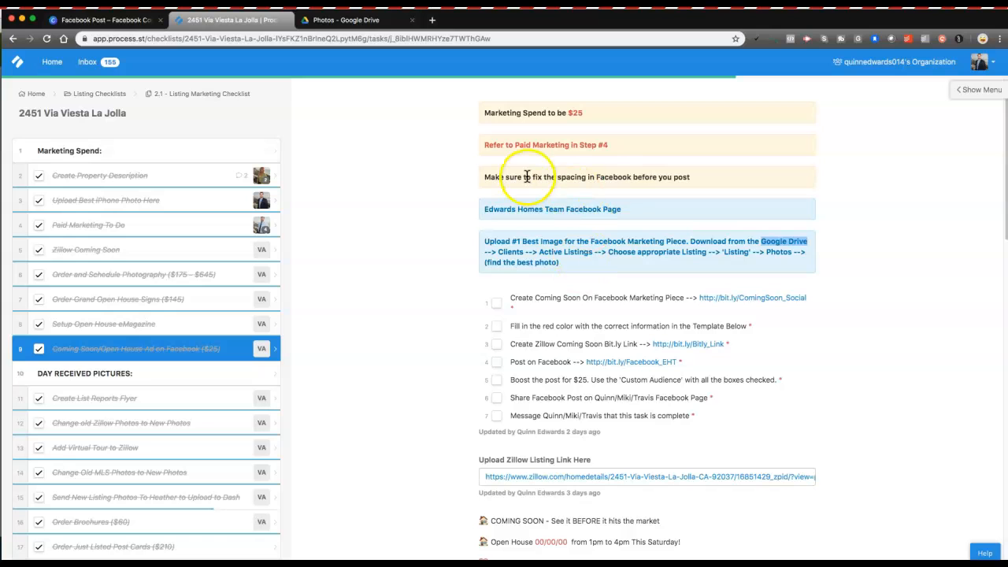
pyautogui.click(599, 144)
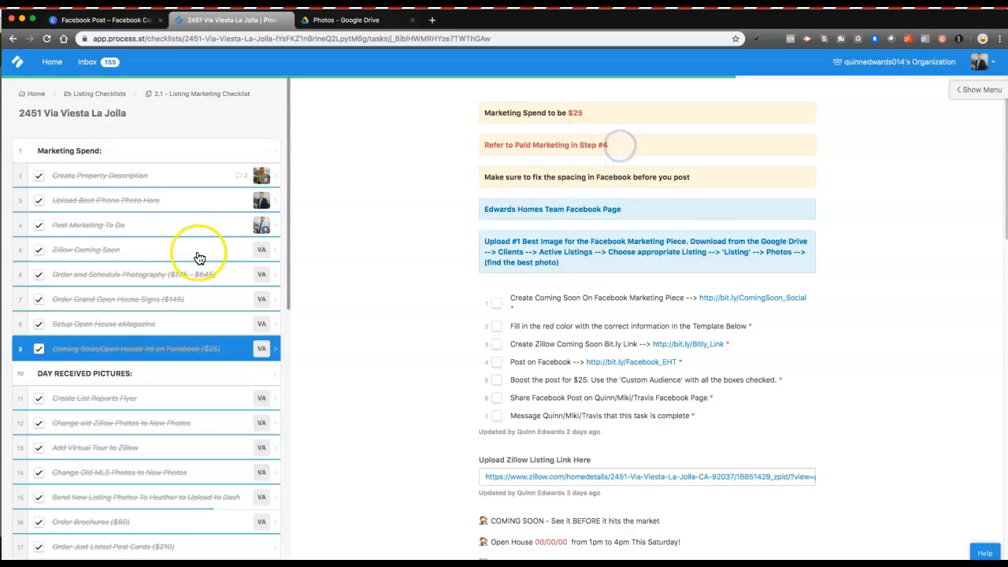
# Step: Review the Paid Marketing To Do task's Coming Soon/Open House Ad on Facebook line
pyautogui.click(77, 226)
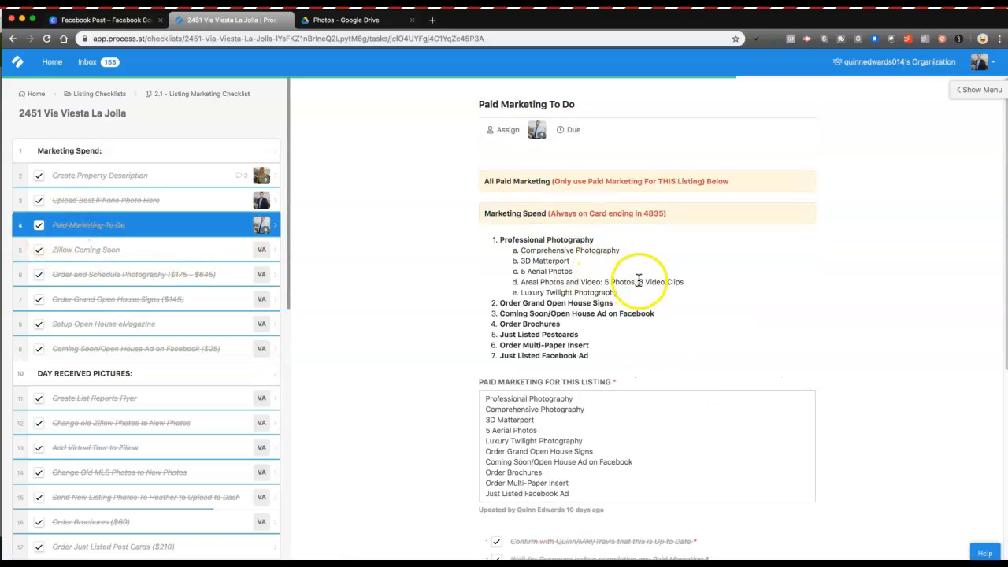
pyautogui.scroll(-1, 558, 284)
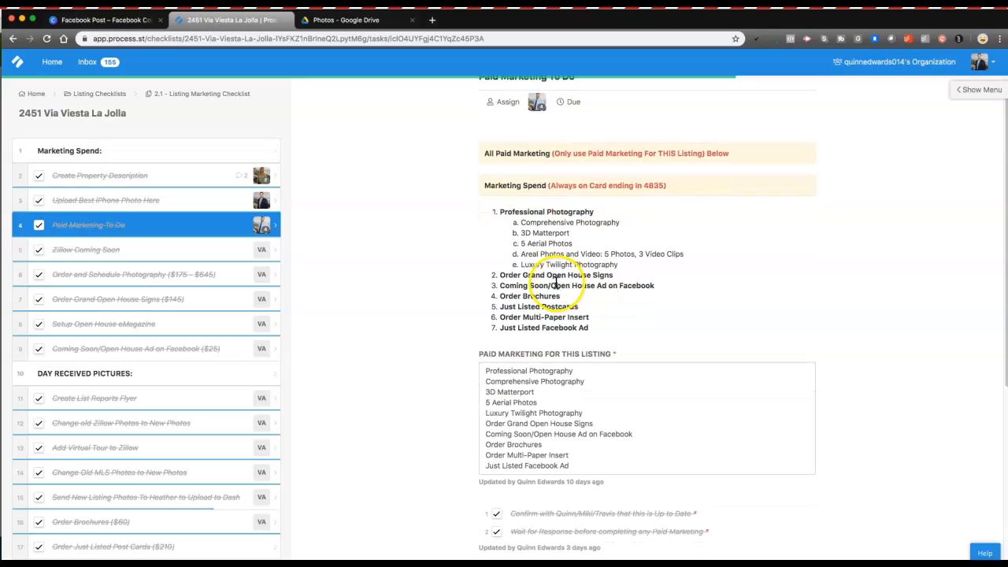
pyautogui.scroll(-2, 598, 301)
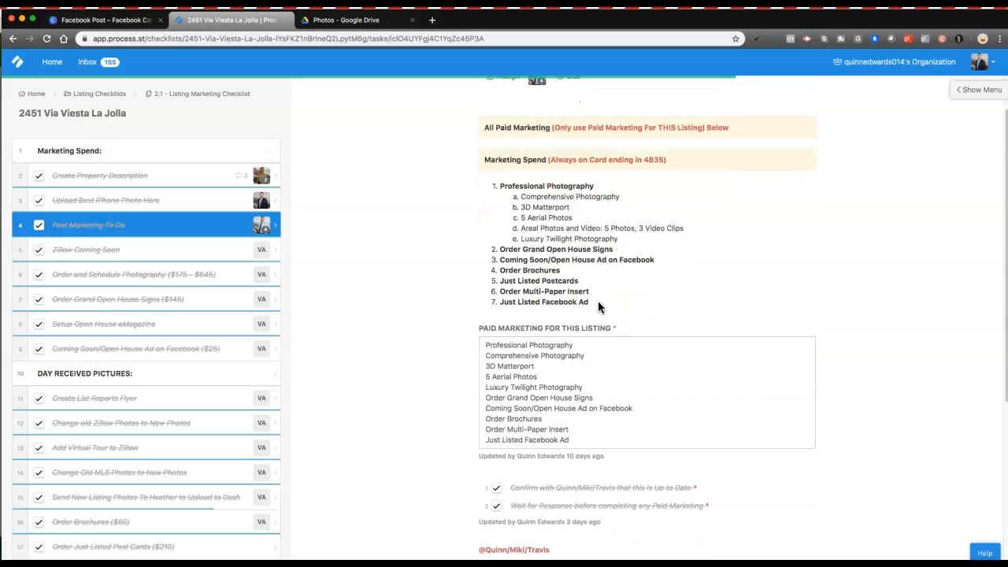
pyautogui.click(486, 337)
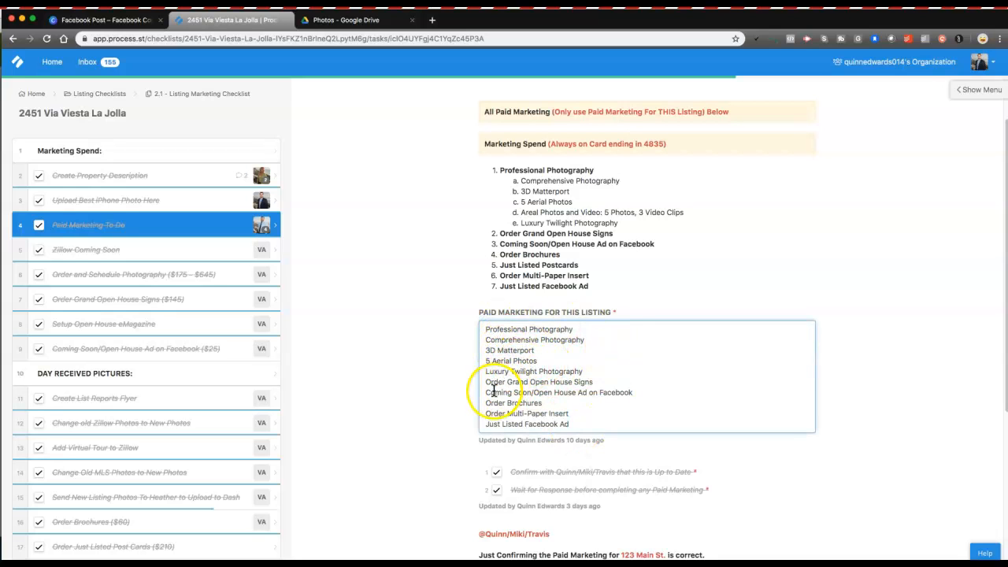
pyautogui.moveTo(471, 392); pyautogui.dragTo(648, 388)
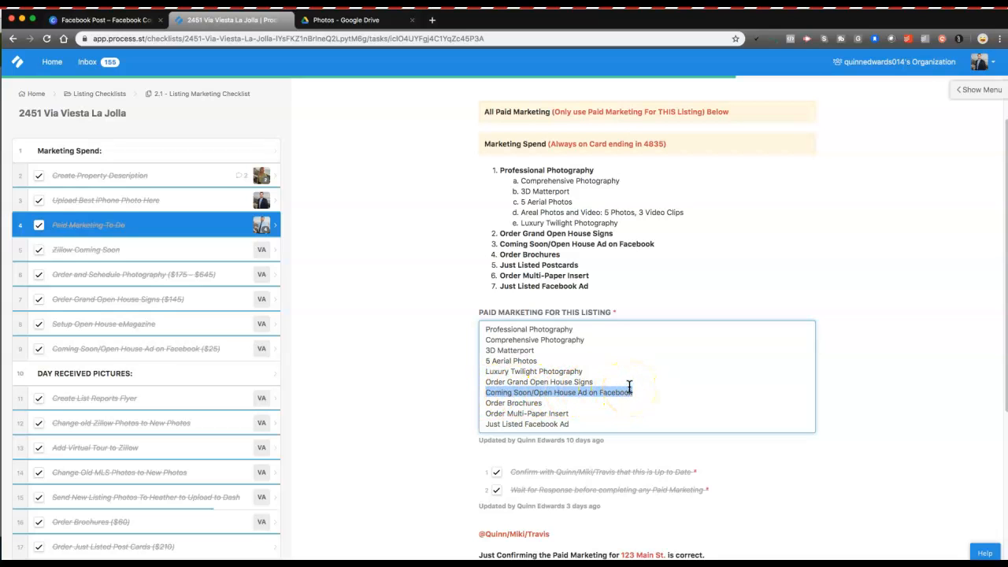
pyautogui.click(155, 352)
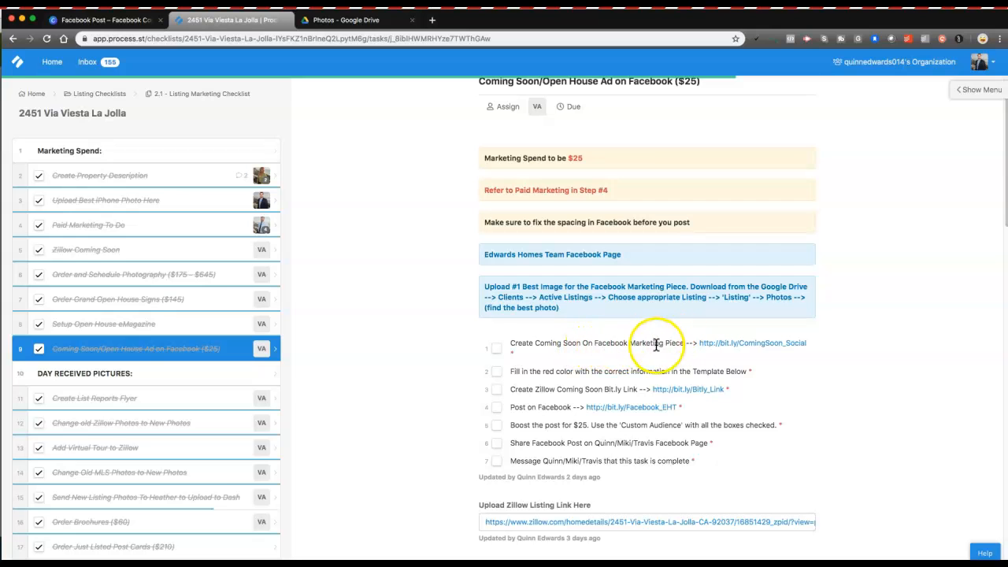
# Step: Open the bit.ly/ComingSoon_Social Canva template and duplicate its Coming Soon page
pyautogui.click(411, 20)
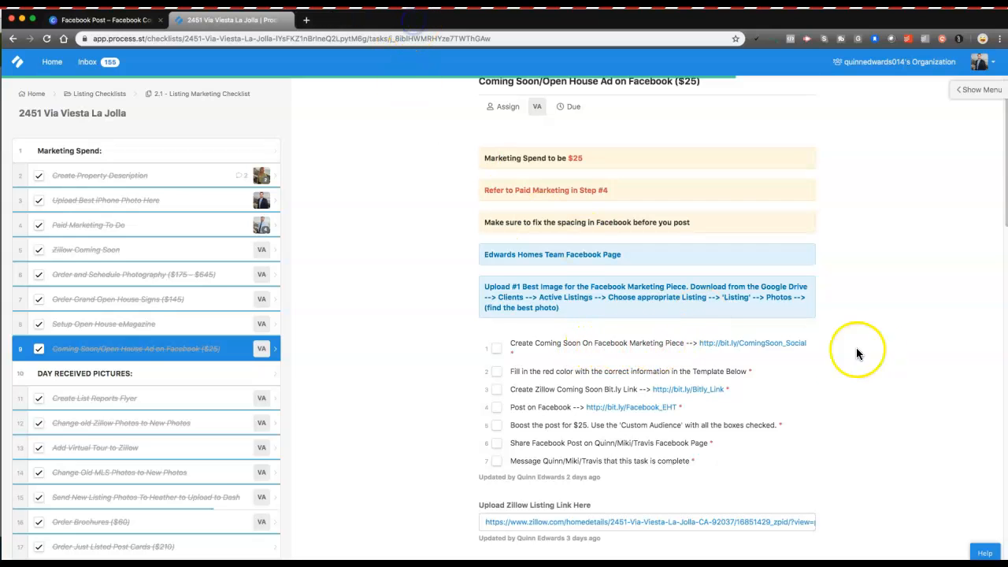
pyautogui.click(726, 345)
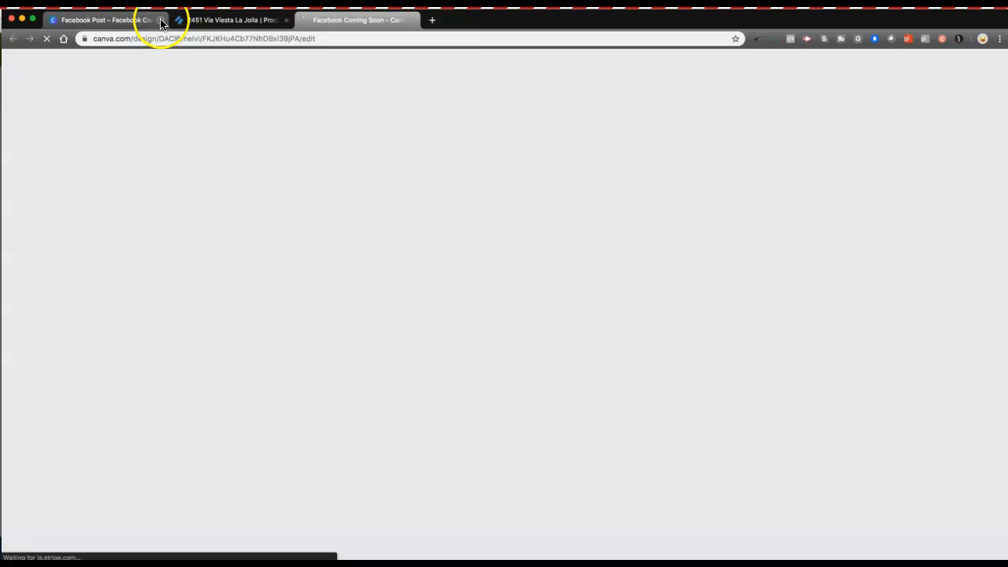
pyautogui.click(164, 23)
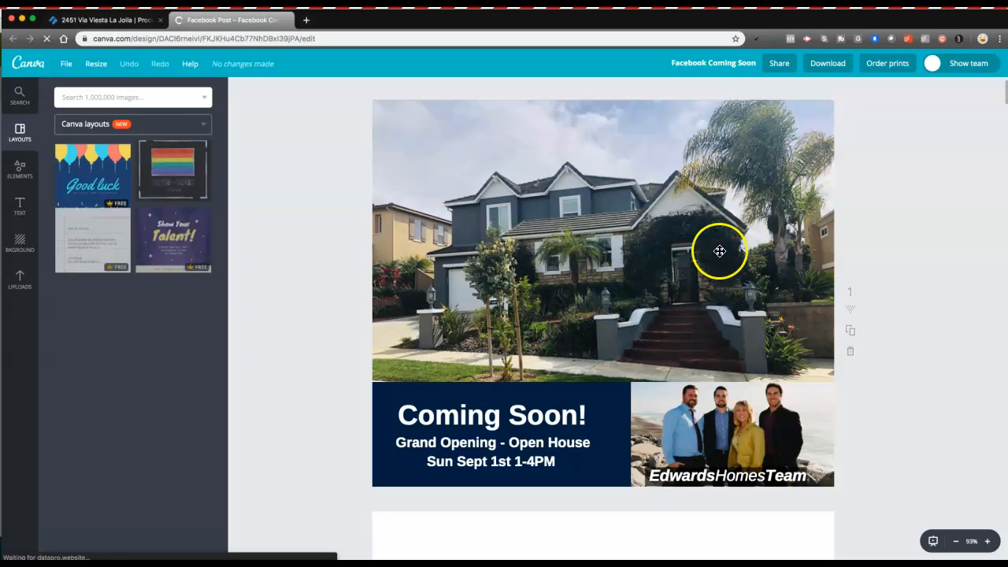
pyautogui.click(856, 186)
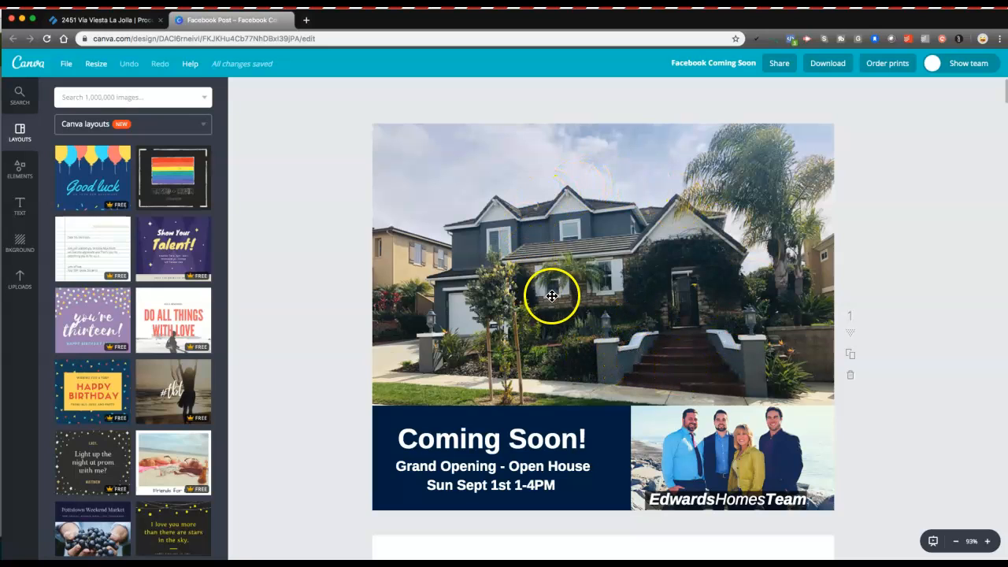
pyautogui.scroll(-1, 556, 296)
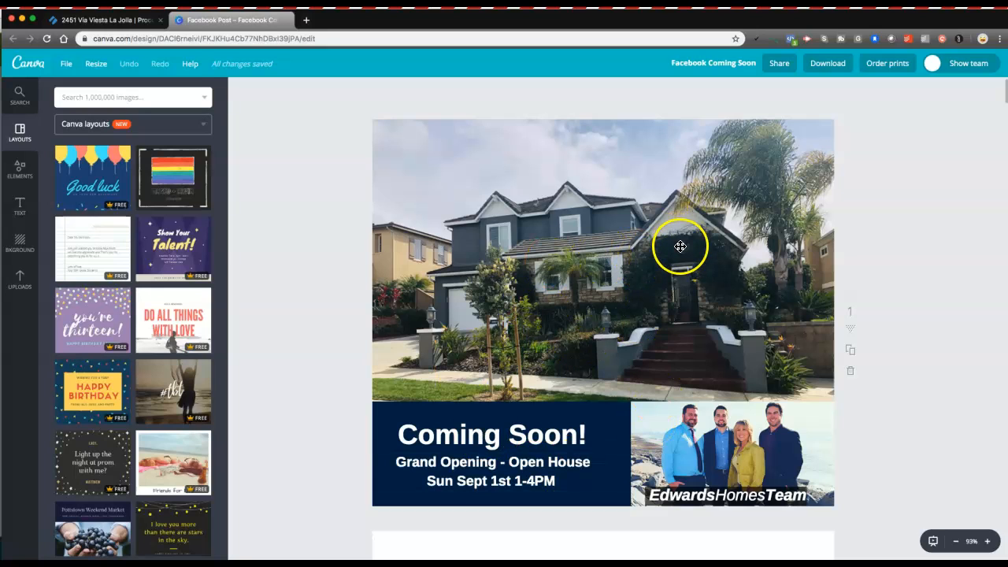
pyautogui.click(855, 356)
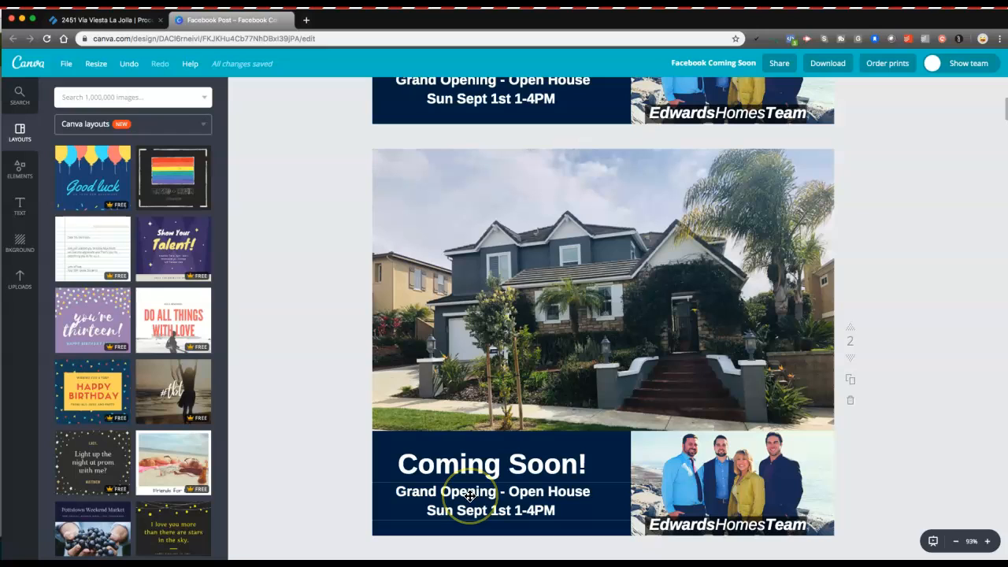
# Step: Delete the house photo from page 2 and show the Uploads panel
pyautogui.click(590, 277)
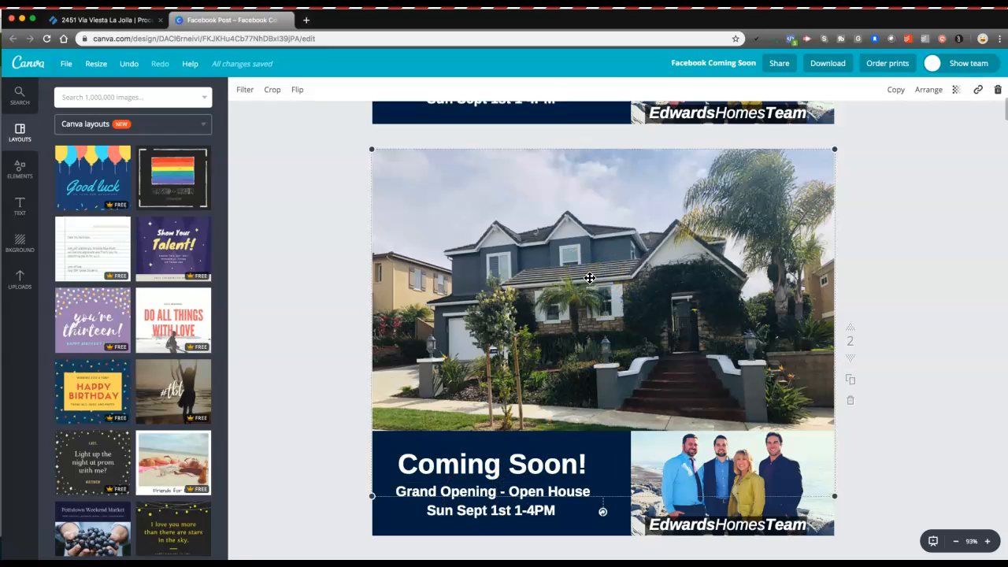
pyautogui.press('Delete')
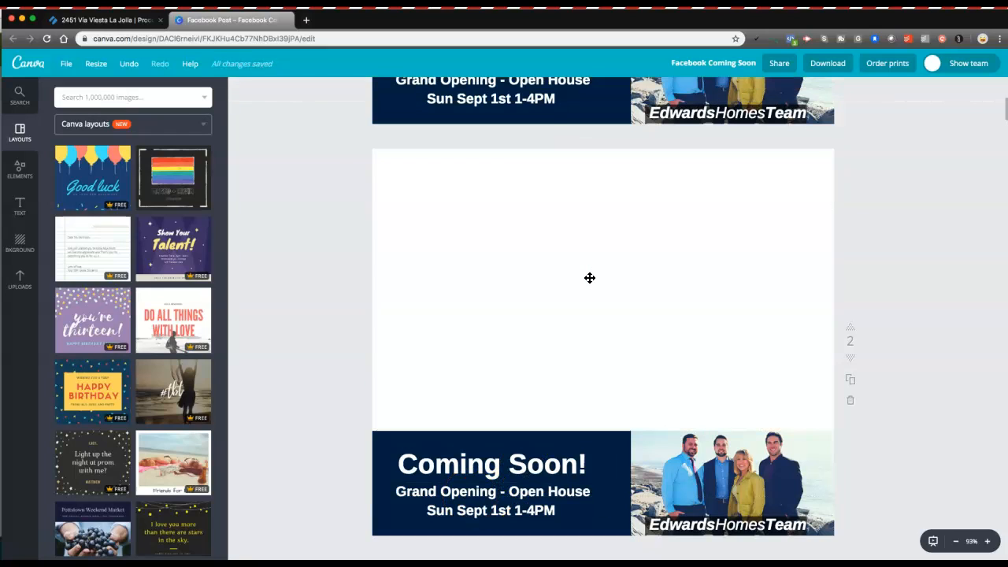
pyautogui.click(20, 280)
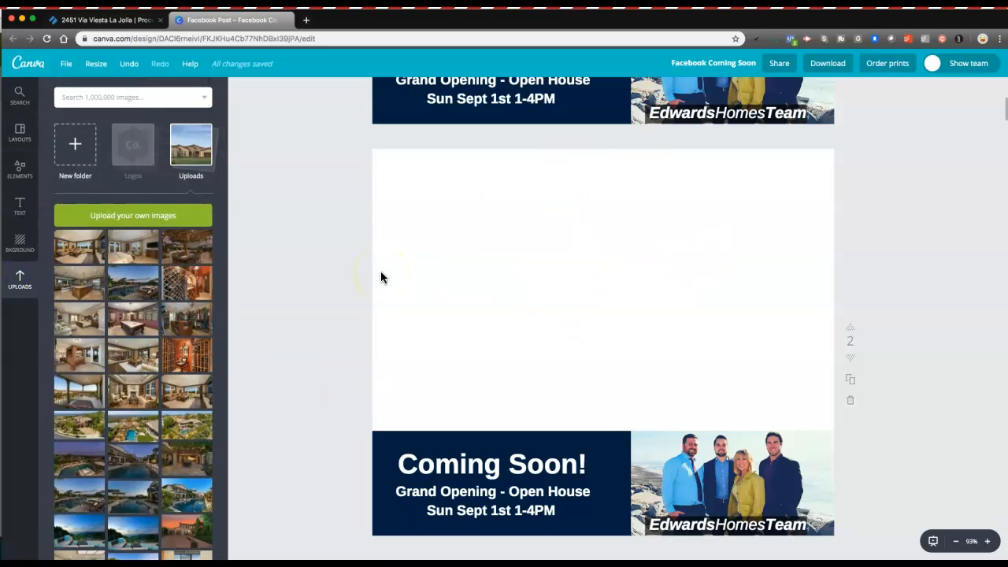
pyautogui.click(93, 19)
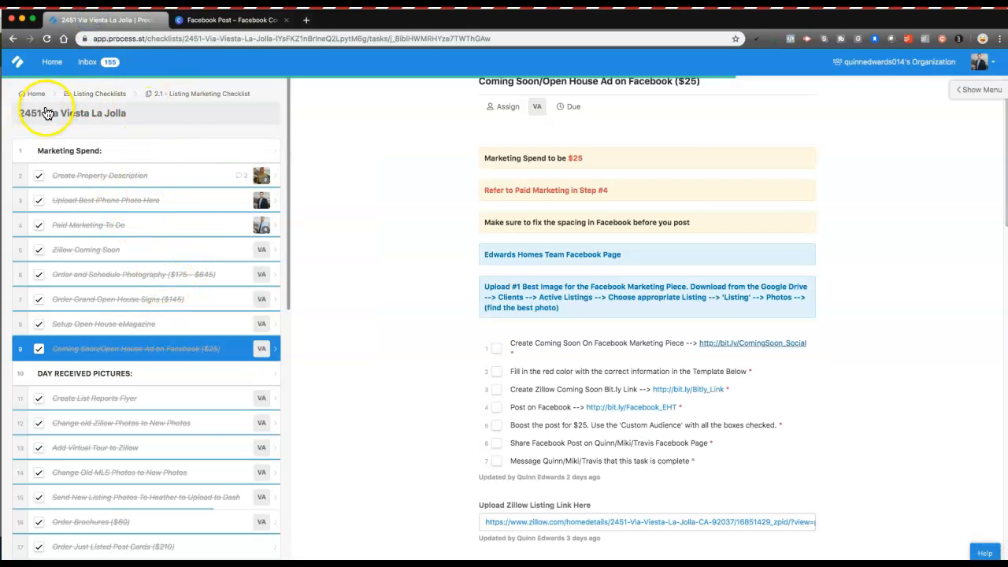
pyautogui.click(203, 22)
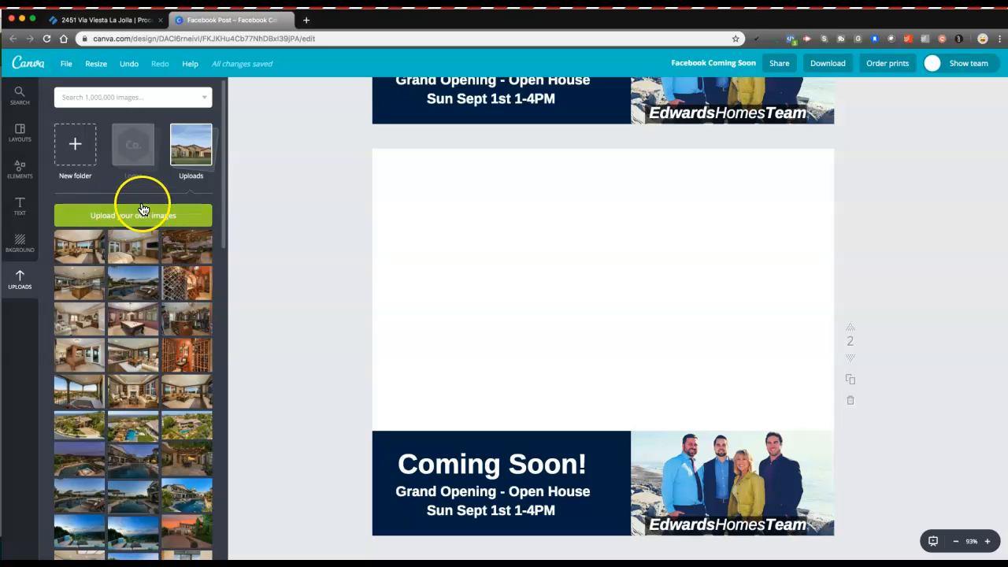
pyautogui.click(113, 216)
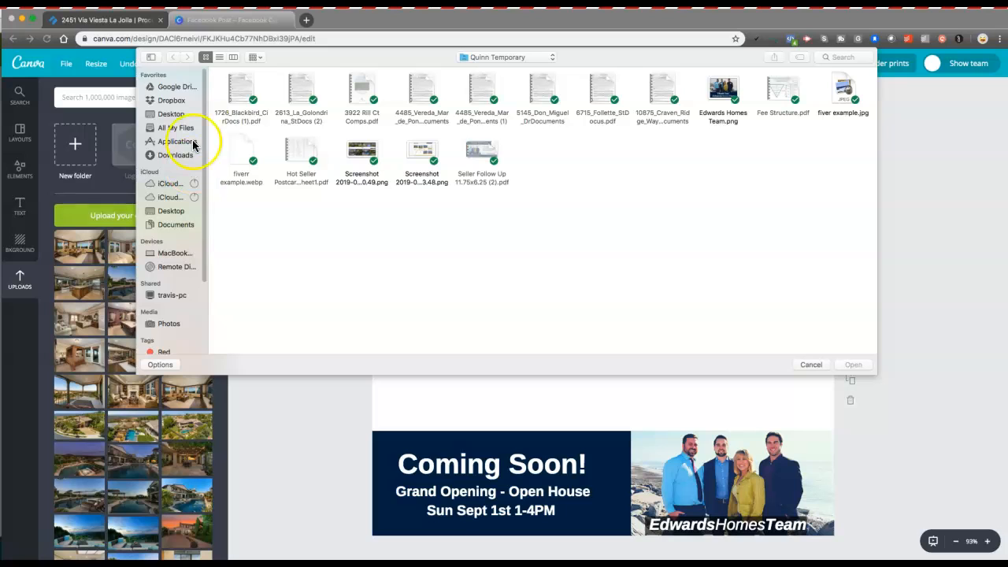
pyautogui.click(168, 88)
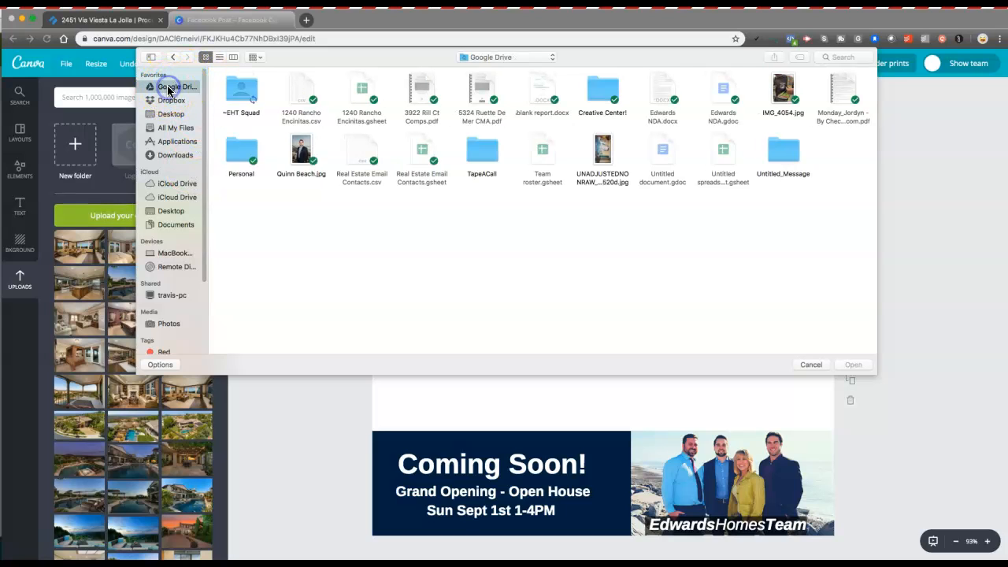
pyautogui.click(244, 88)
pyautogui.doubleClick(255, 92)
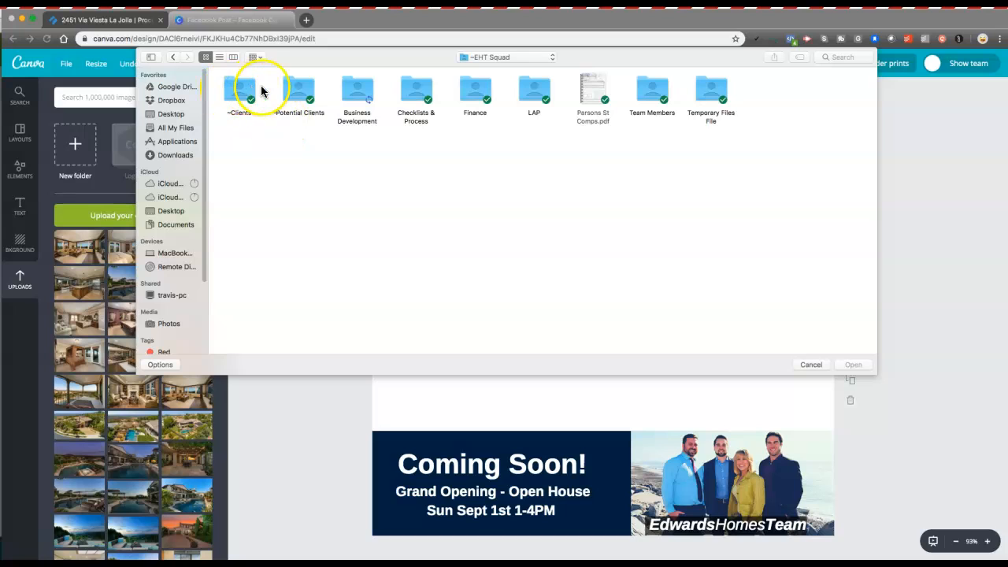
pyautogui.doubleClick(246, 91)
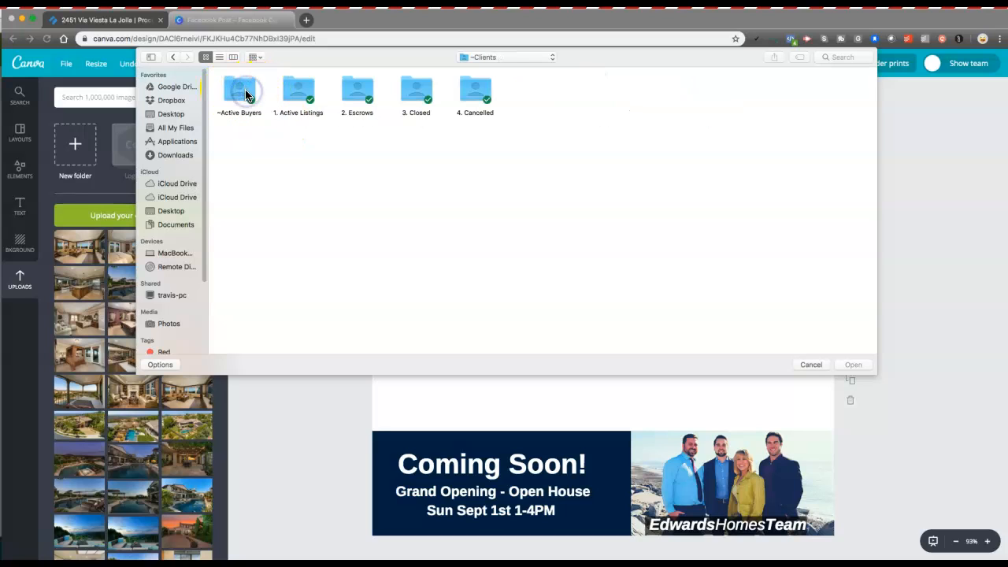
pyautogui.doubleClick(296, 93)
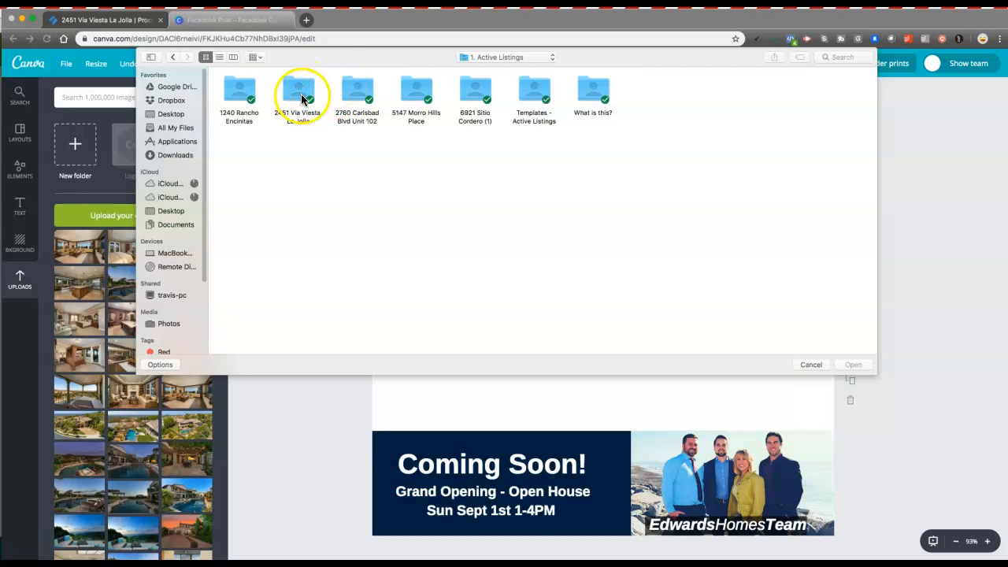
pyautogui.doubleClick(299, 93)
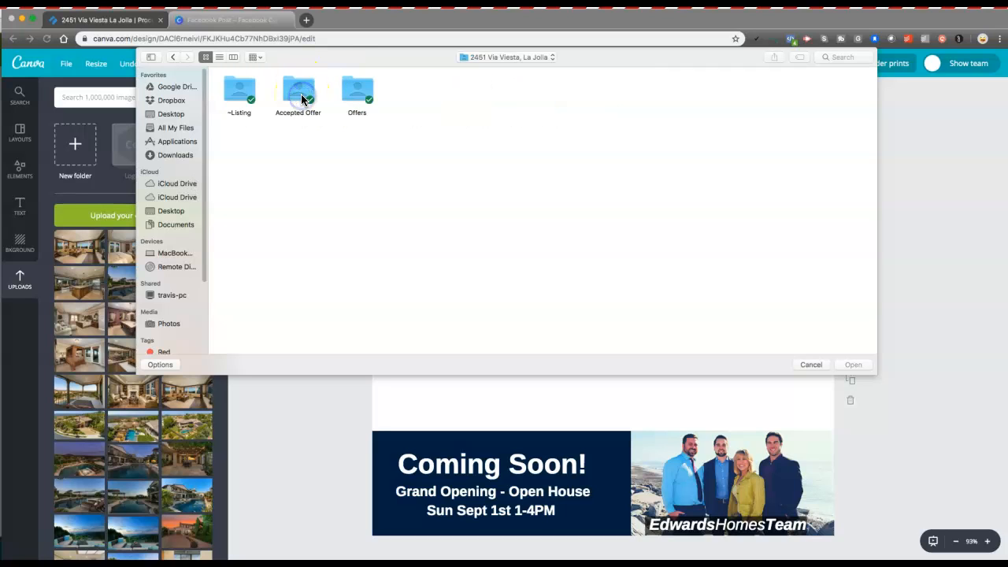
pyautogui.doubleClick(240, 91)
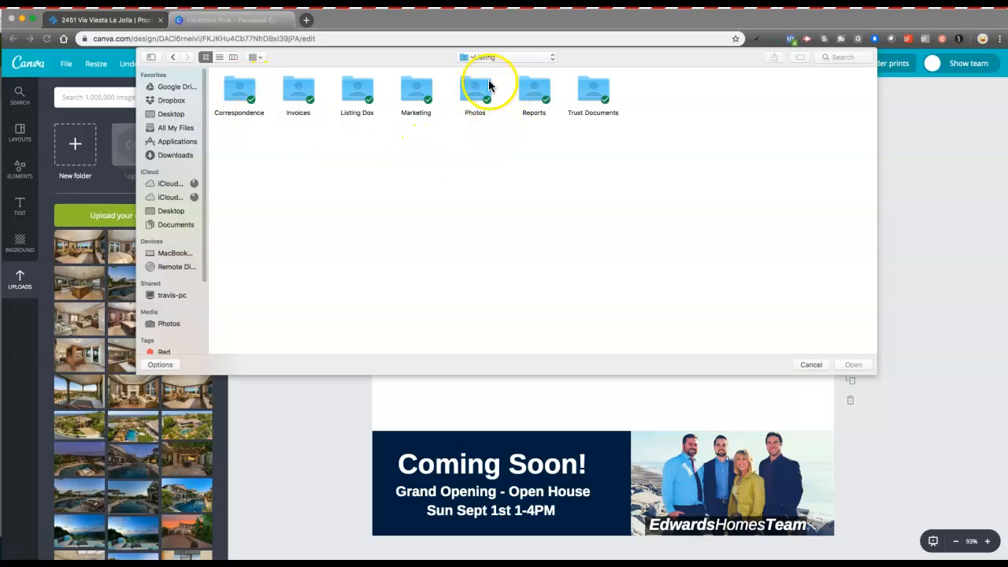
pyautogui.doubleClick(475, 90)
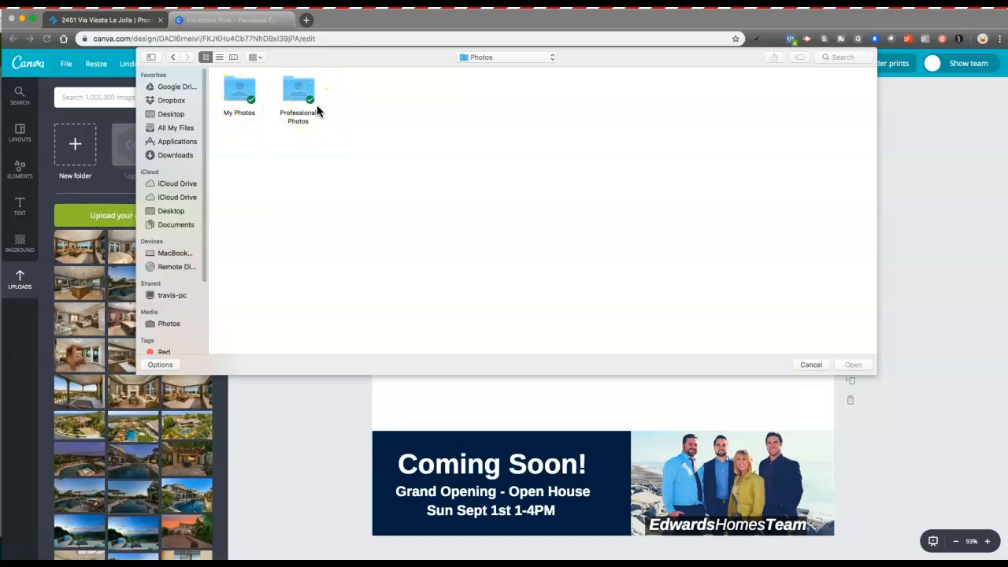
pyautogui.doubleClick(242, 94)
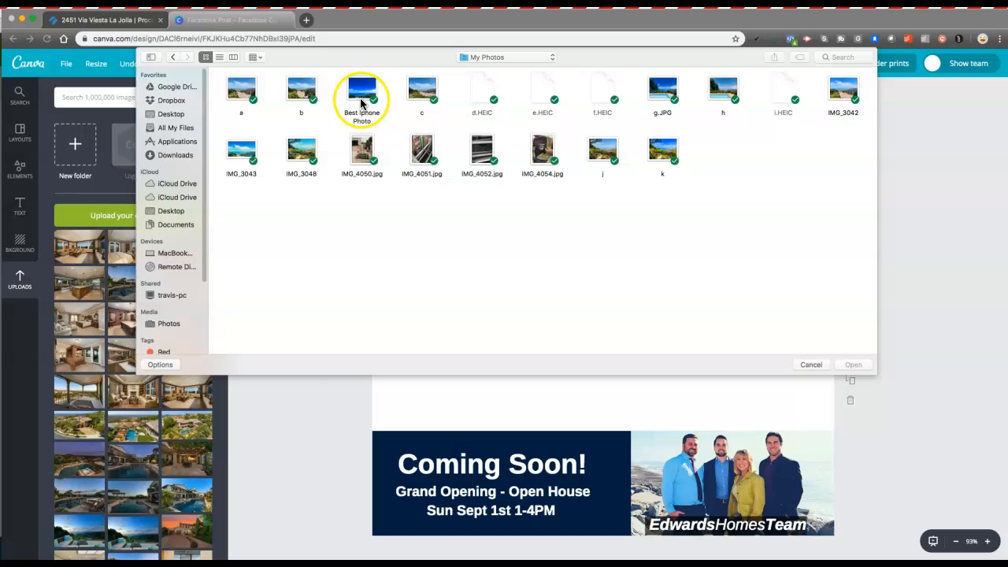
# Step: Upload 1.11 best.jpg from Photos > Professional Photos > Top 25 Photos
pyautogui.click(174, 57)
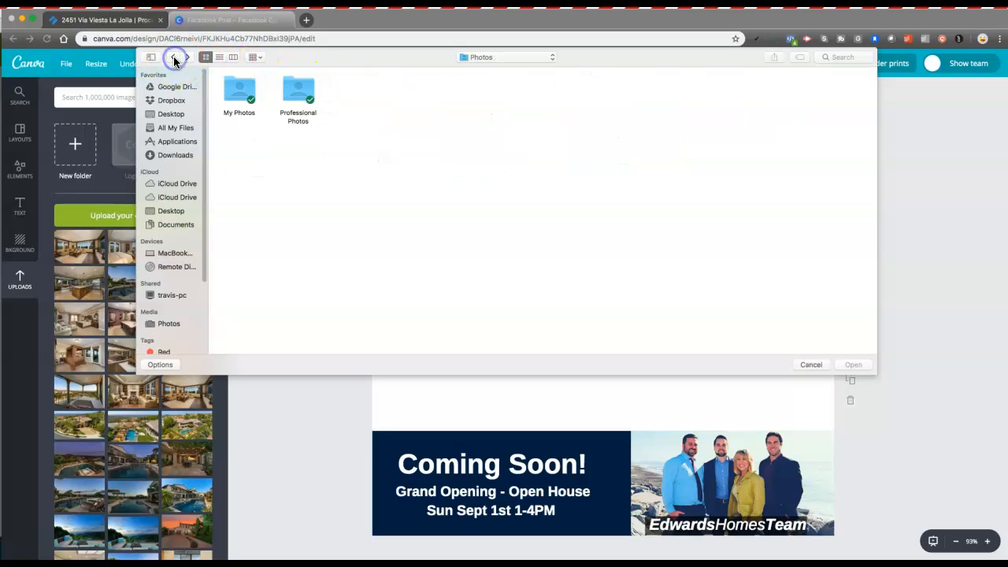
pyautogui.doubleClick(303, 93)
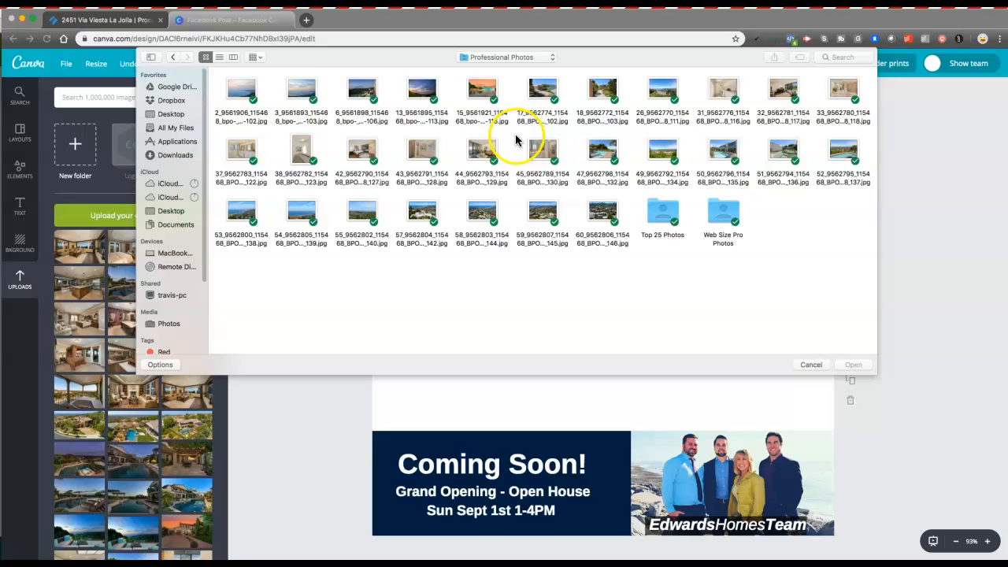
pyautogui.click(664, 210)
pyautogui.doubleClick(664, 210)
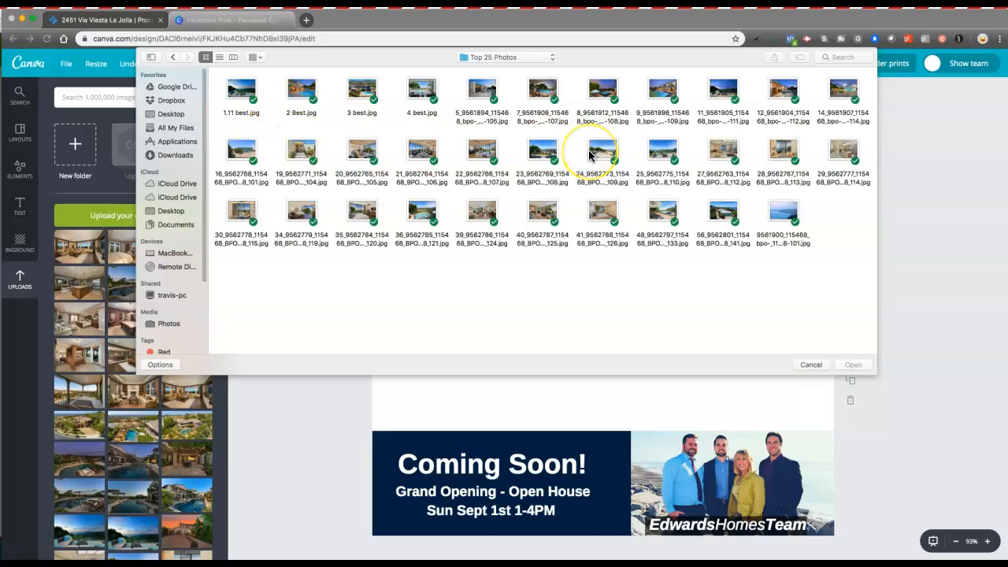
pyautogui.click(238, 89)
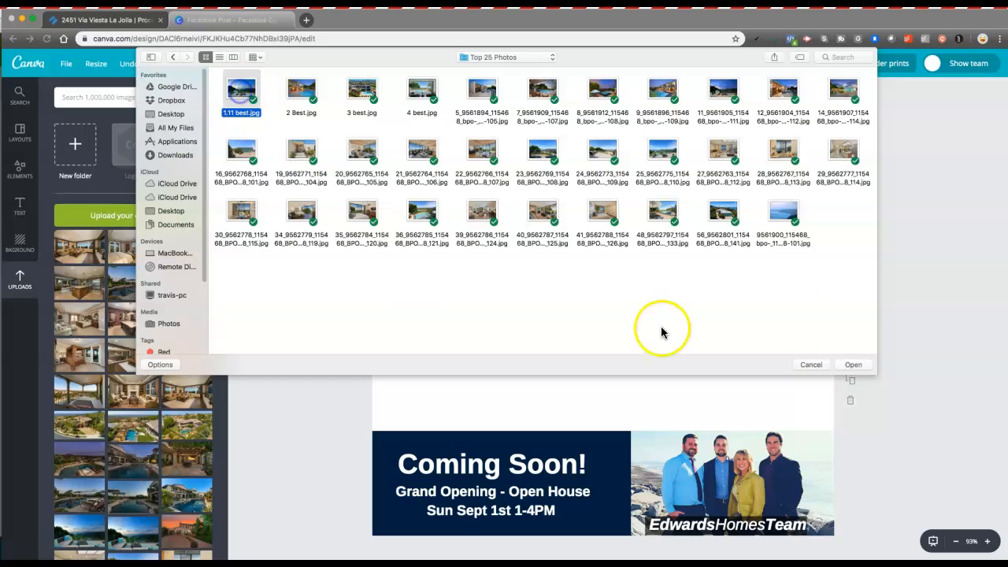
pyautogui.click(849, 365)
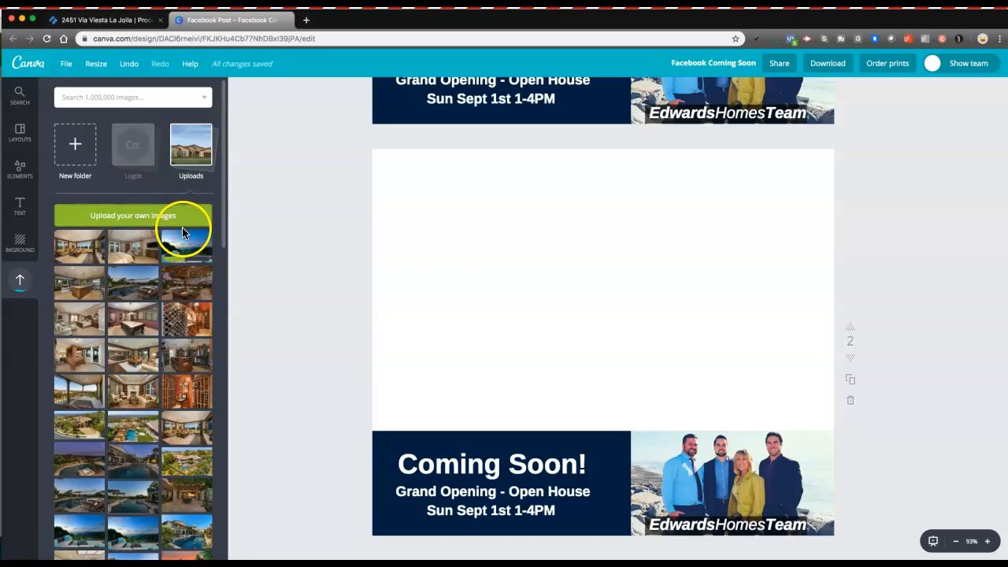
# Step: Add the uploaded patio photo to page 2, moving it to the top and enlarging it to full width
pyautogui.click(187, 246)
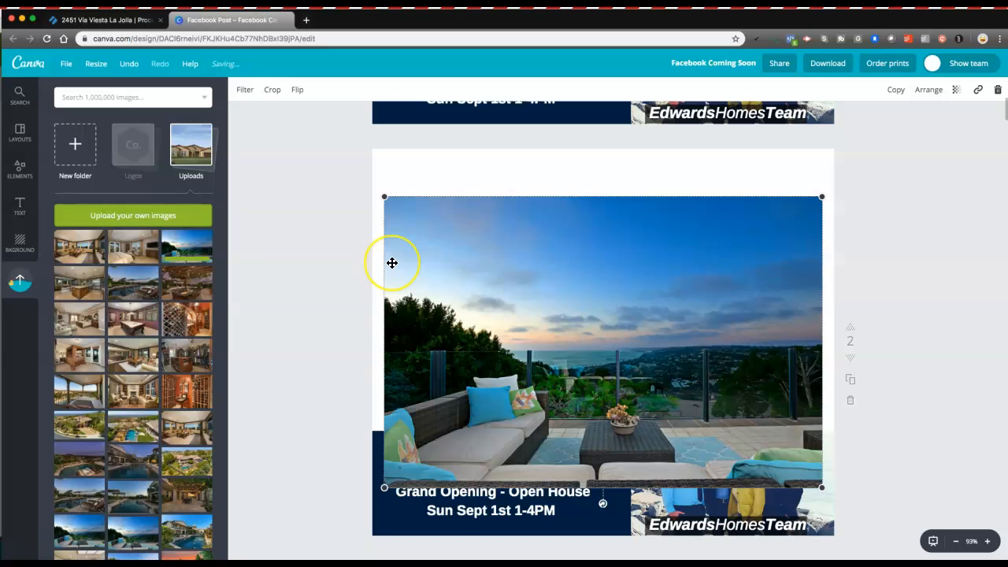
pyautogui.moveTo(574, 353); pyautogui.dragTo(564, 308)
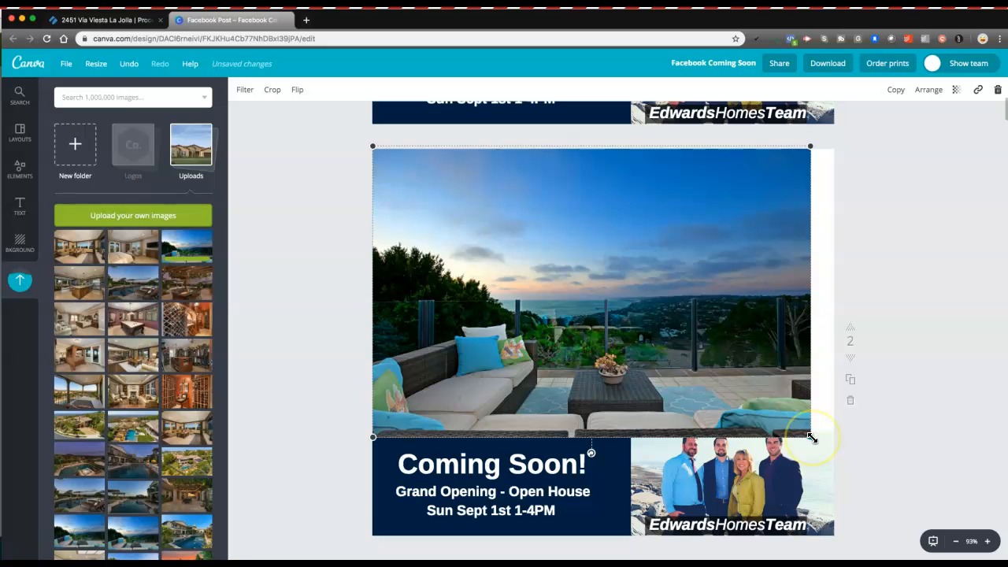
pyautogui.moveTo(811, 438); pyautogui.dragTo(834, 465)
pyautogui.click(916, 228)
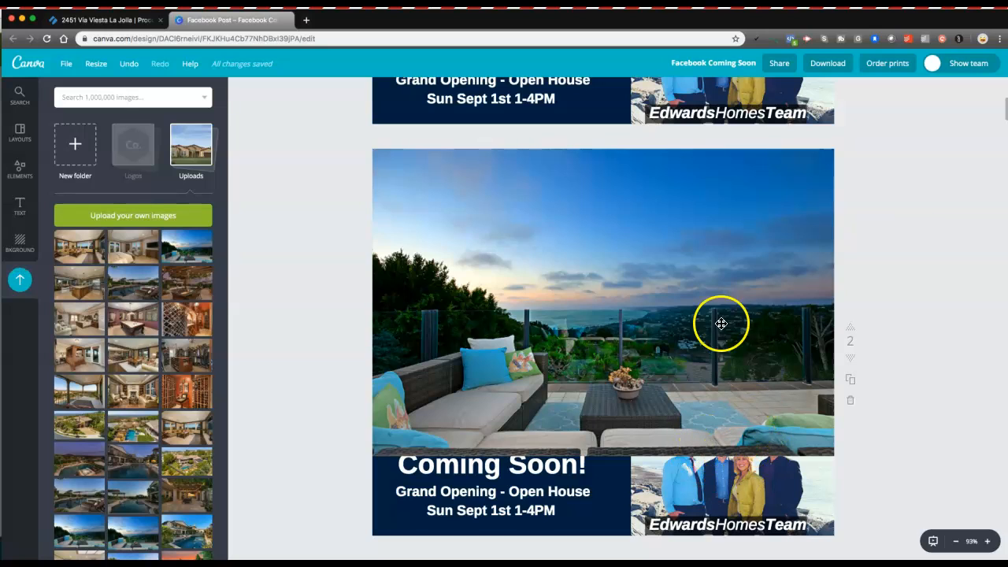
# Step: Send the patio photo back behind the Coming Soon banner and team photo, then adjust its framing
pyautogui.click(677, 226)
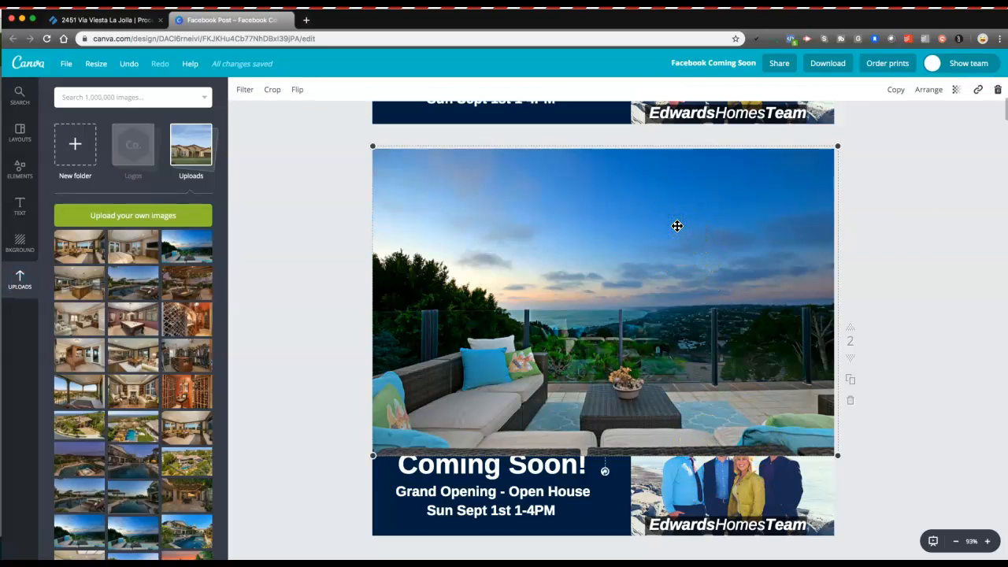
pyautogui.click(925, 90)
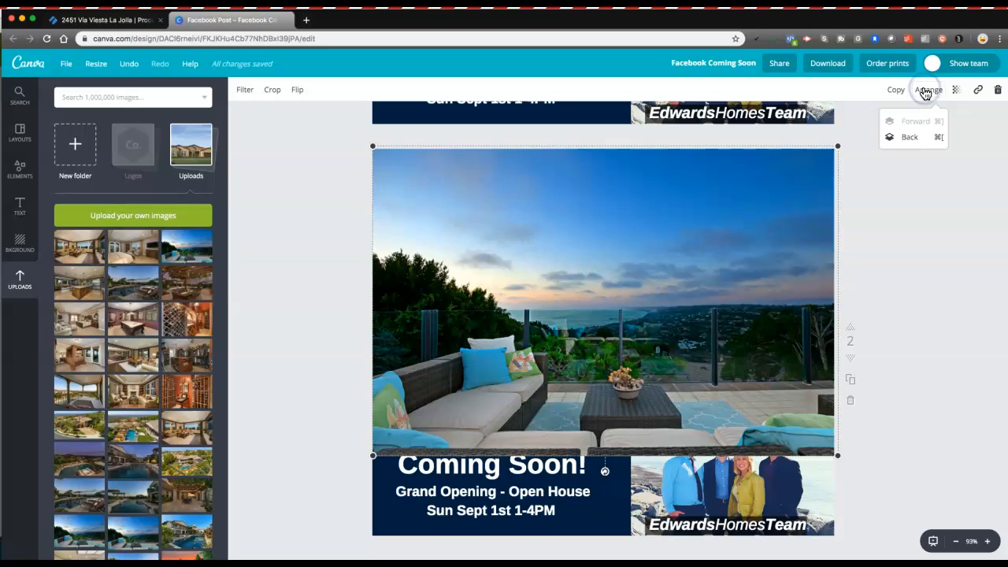
pyautogui.click(911, 139)
pyautogui.click(913, 139)
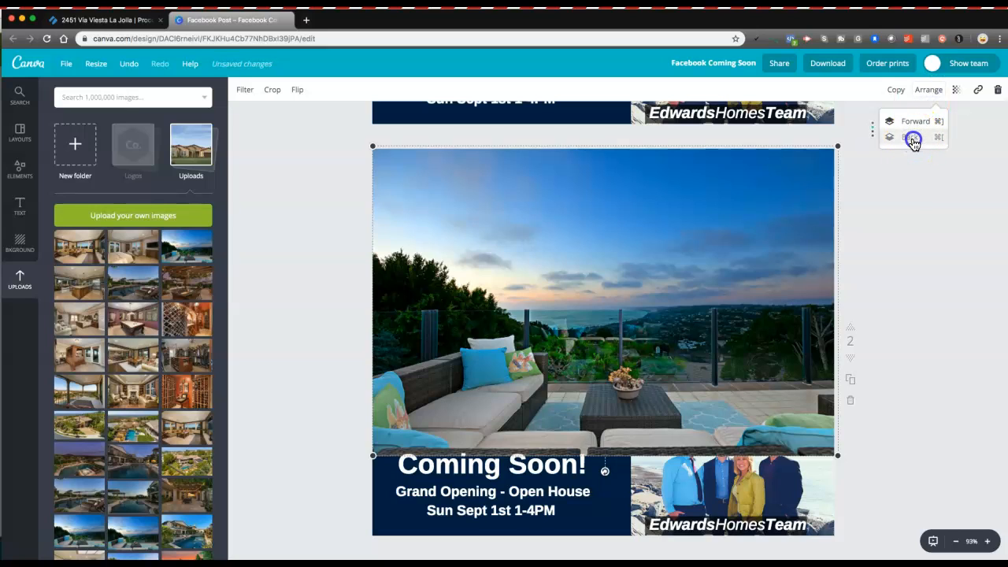
pyautogui.click(913, 139)
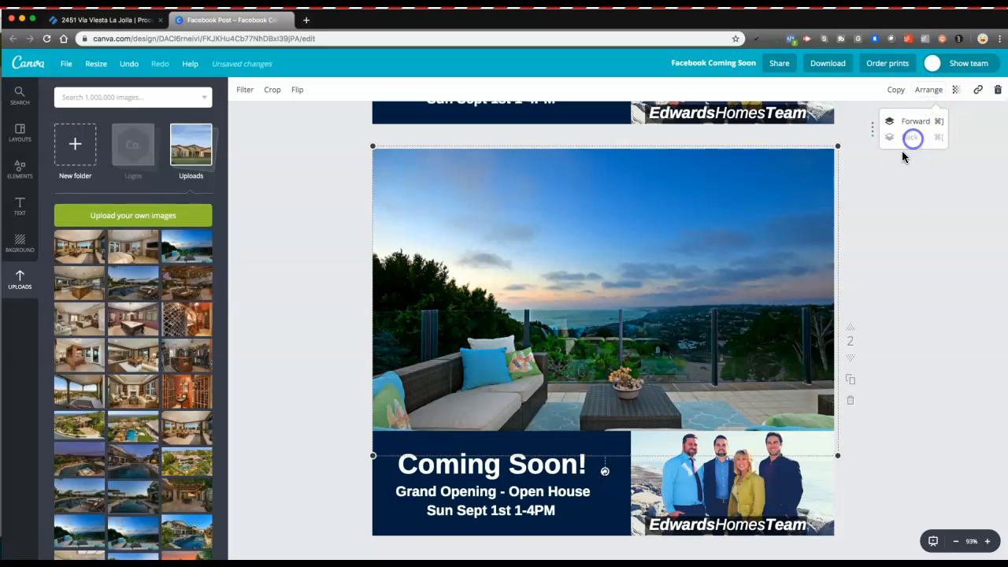
pyautogui.click(903, 180)
pyautogui.click(898, 194)
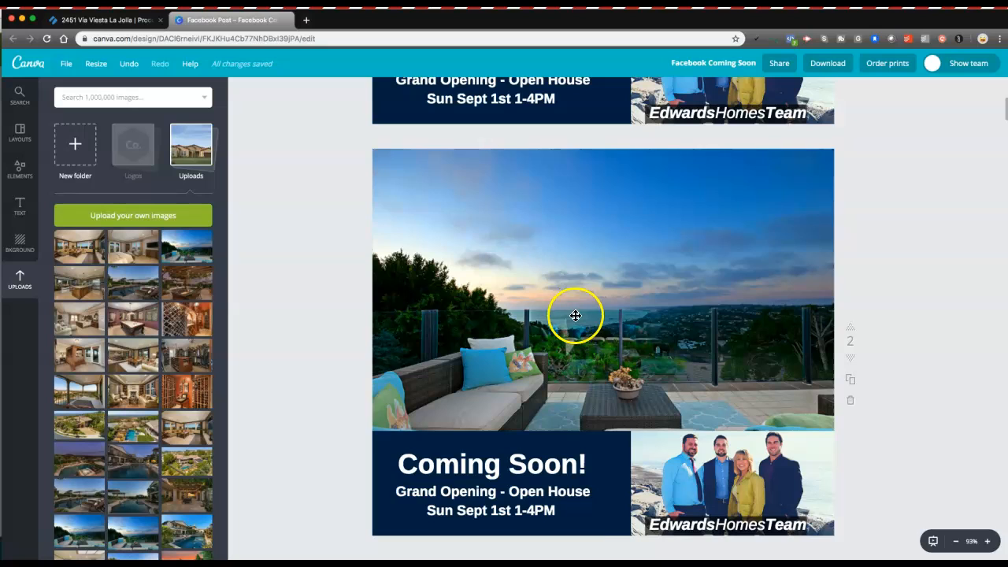
pyautogui.moveTo(576, 312); pyautogui.dragTo(574, 298)
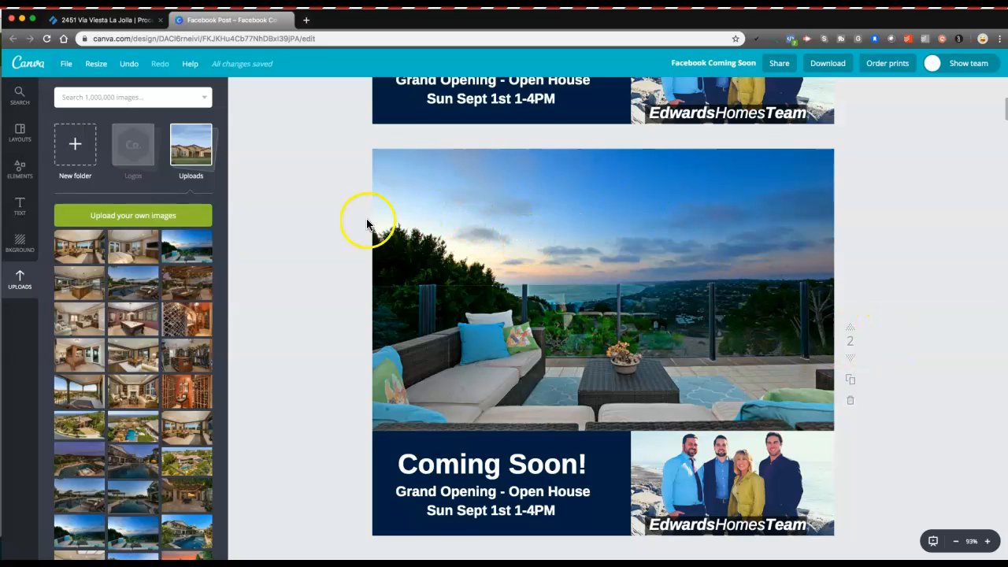
pyautogui.scroll(-2, 370, 319)
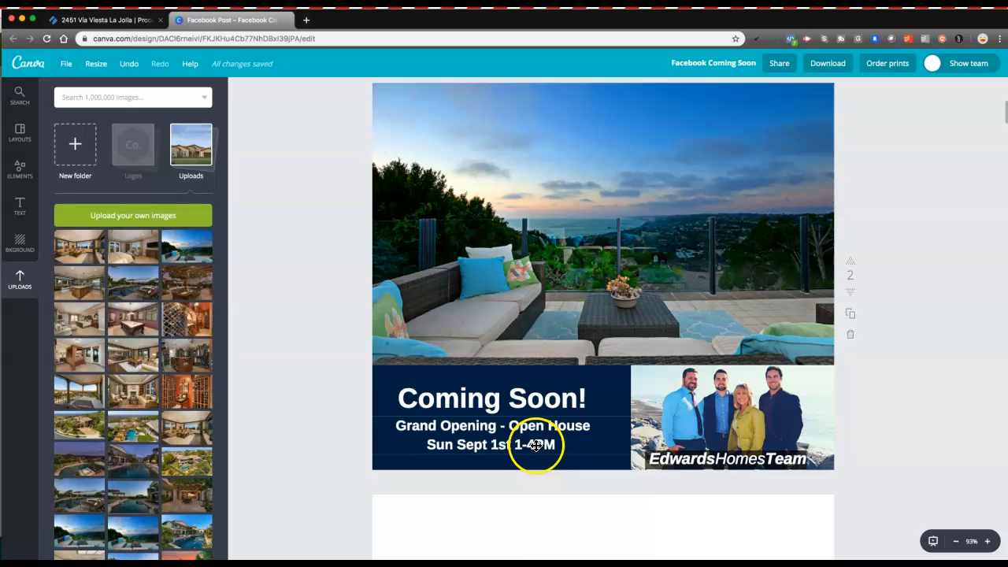
# Step: Open the Create Property Description task in the listing checklist and scroll through its details
pyautogui.click(100, 22)
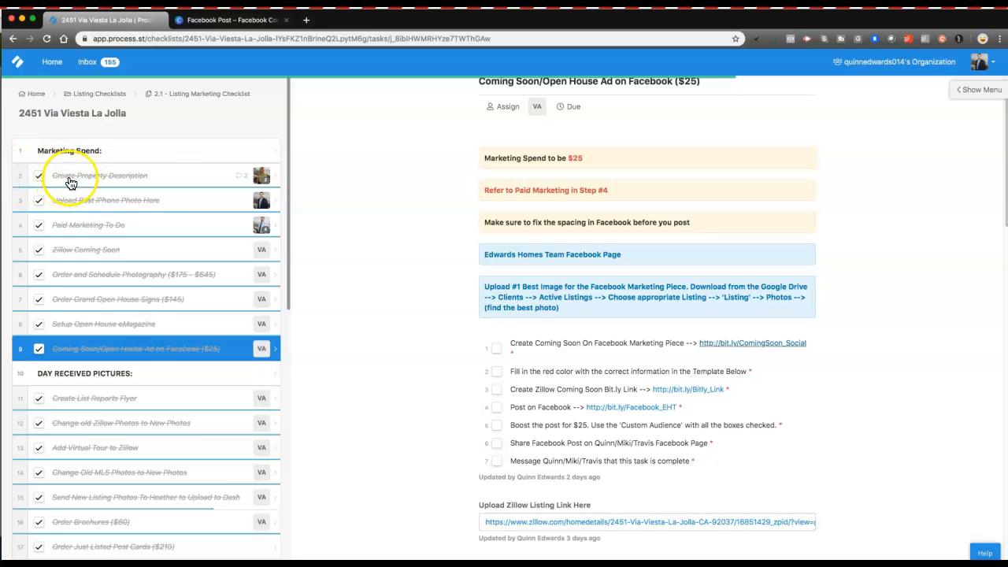
pyautogui.click(131, 177)
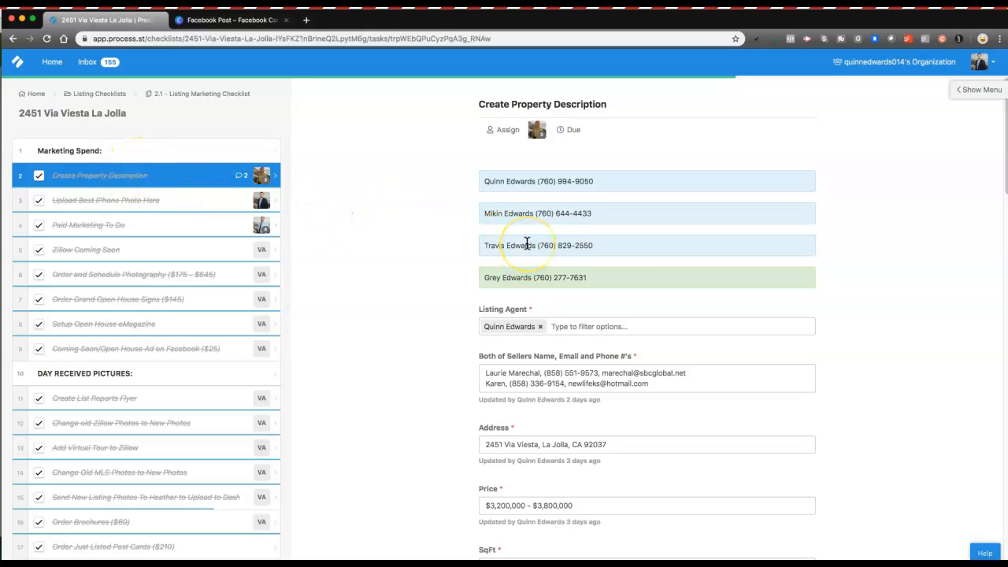
pyautogui.scroll(-2, 527, 243)
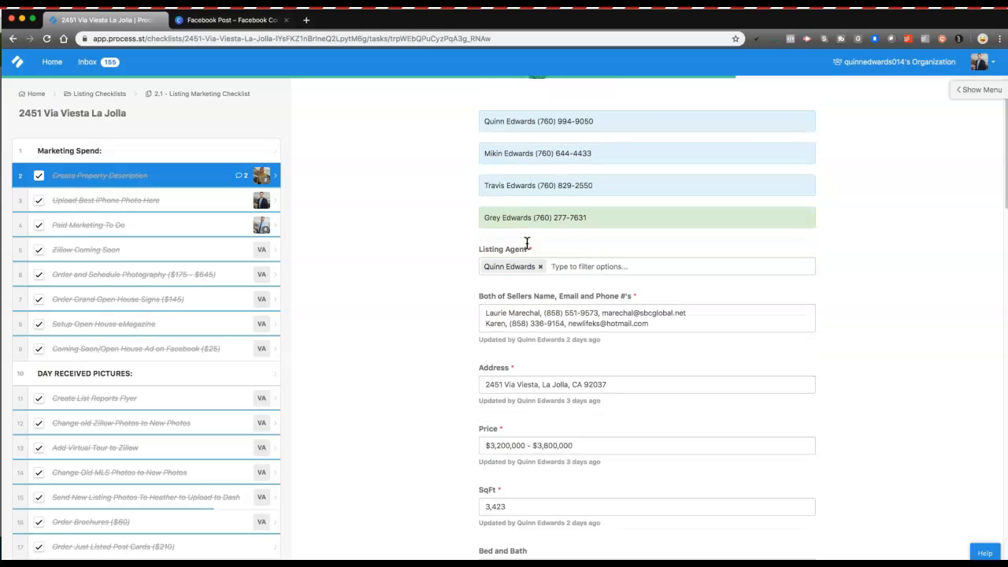
pyautogui.scroll(-1, 527, 243)
pyautogui.scroll(-3, 527, 242)
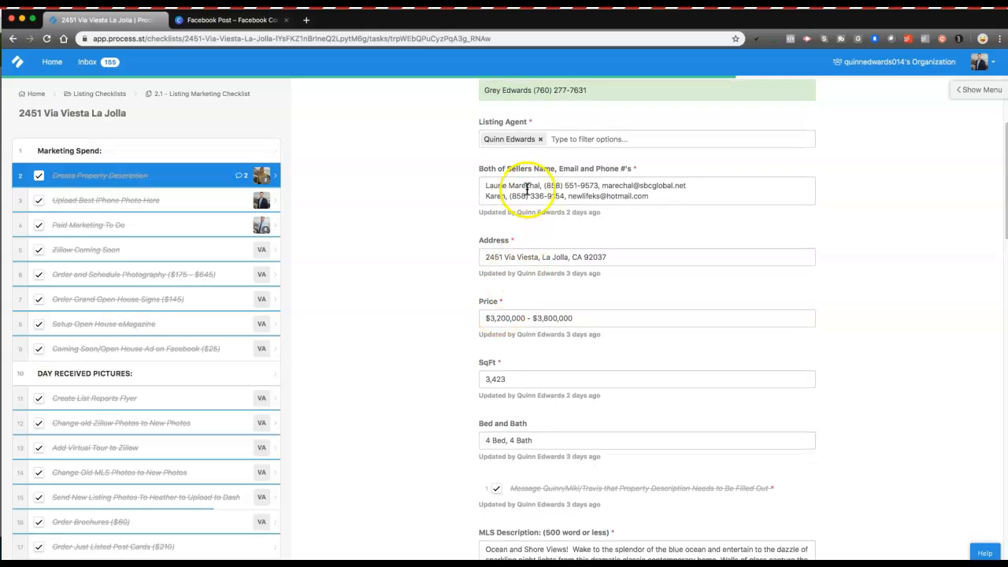
pyautogui.scroll(-2, 480, 336)
pyautogui.scroll(-2, 462, 311)
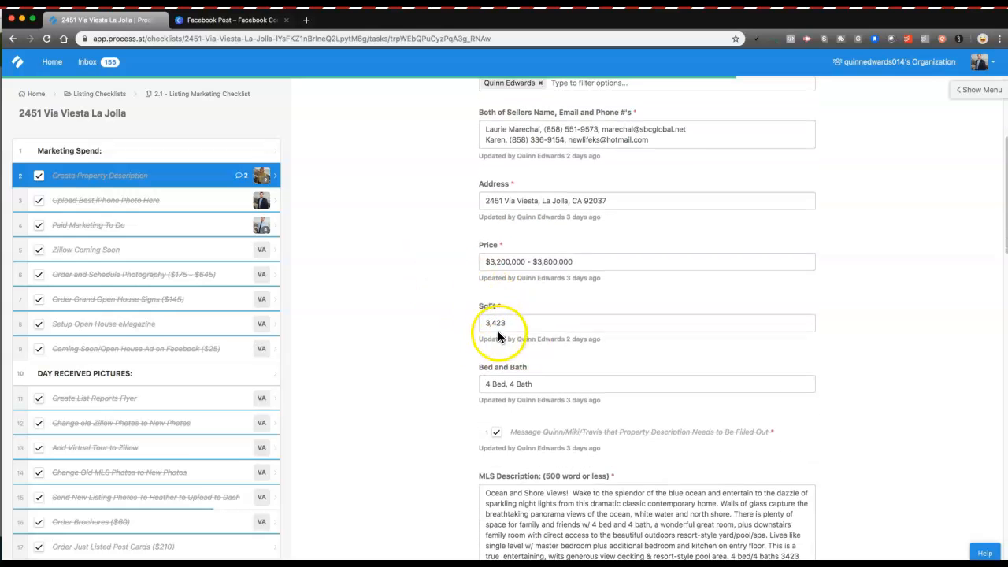
pyautogui.scroll(-3, 488, 298)
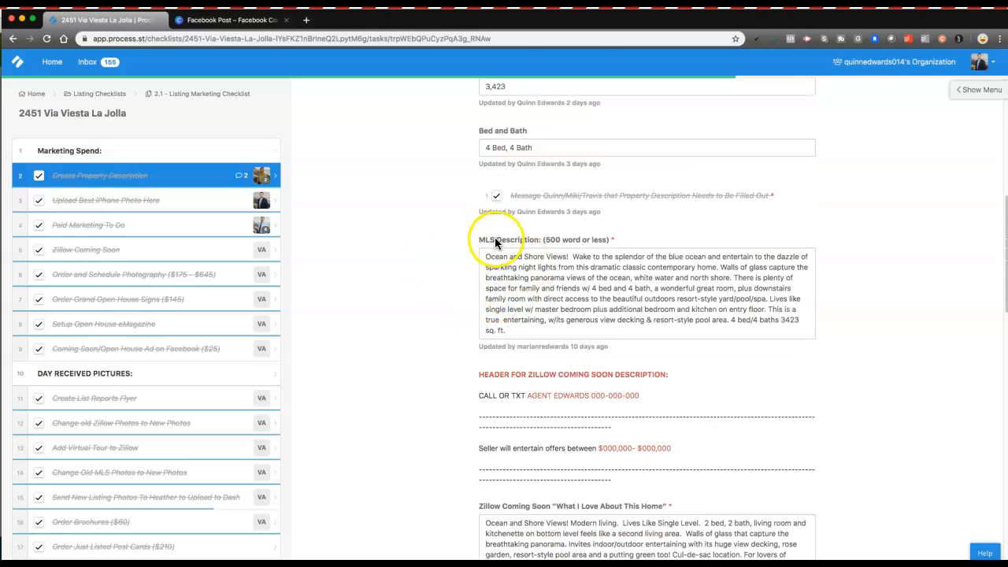
pyautogui.scroll(-2, 570, 237)
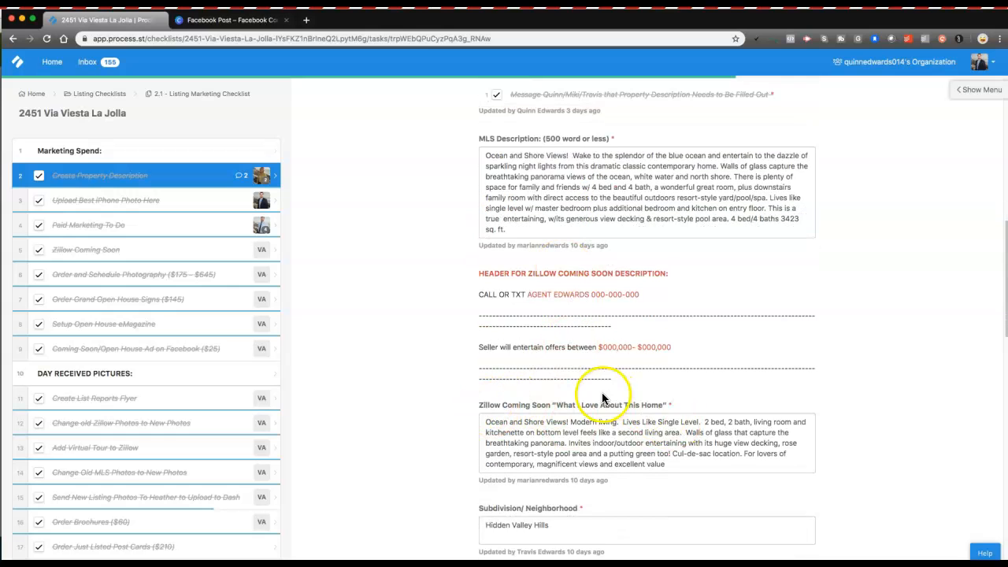
pyautogui.scroll(-3, 504, 394)
pyautogui.scroll(-5, 601, 329)
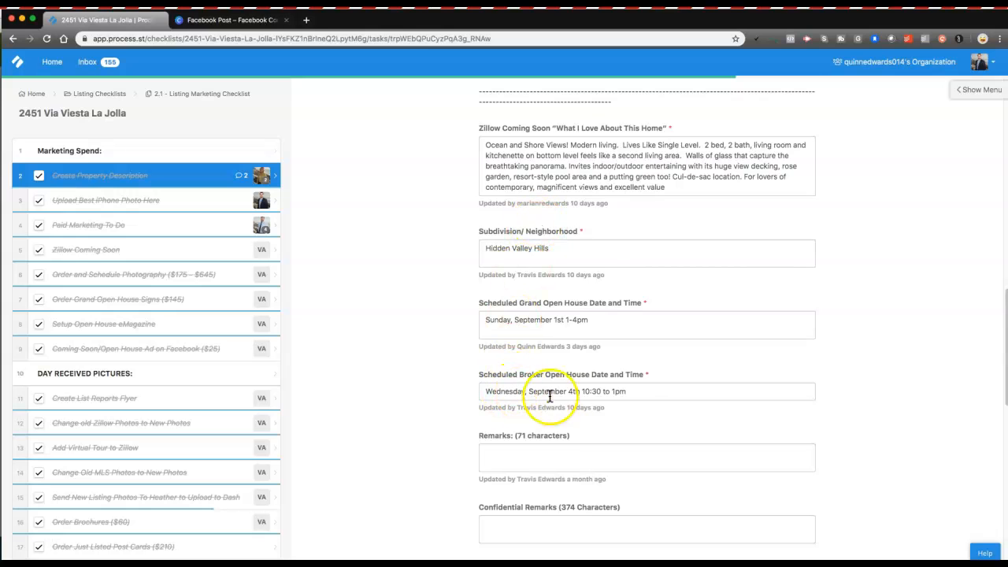
pyautogui.scroll(-7, 646, 252)
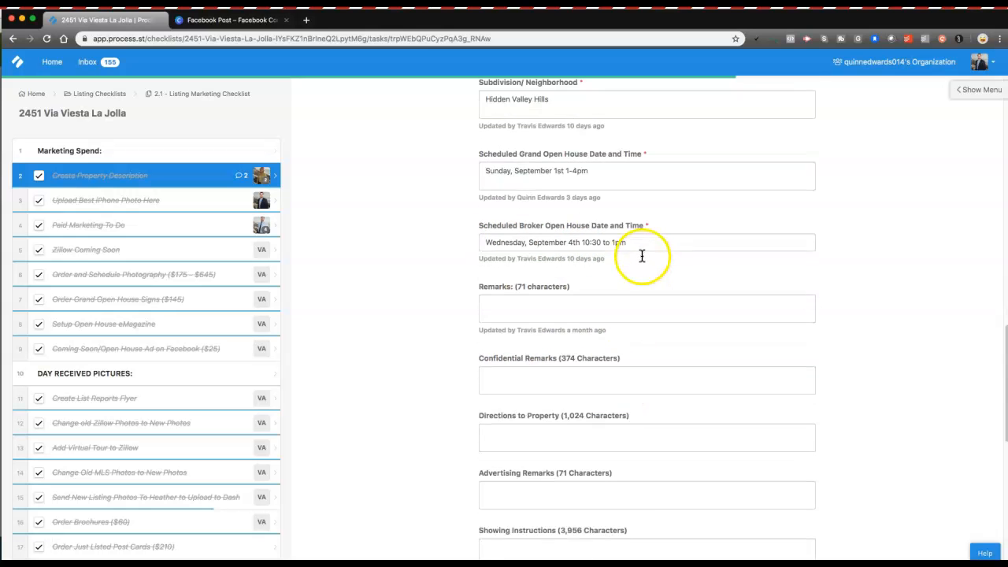
pyautogui.scroll(10, 642, 252)
pyautogui.scroll(5, 642, 256)
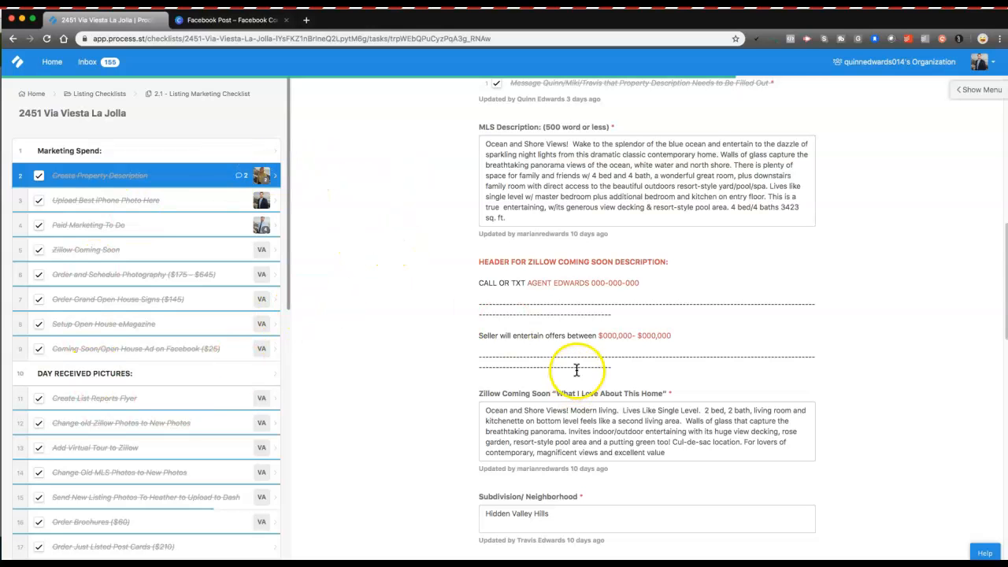
pyautogui.scroll(3, 579, 394)
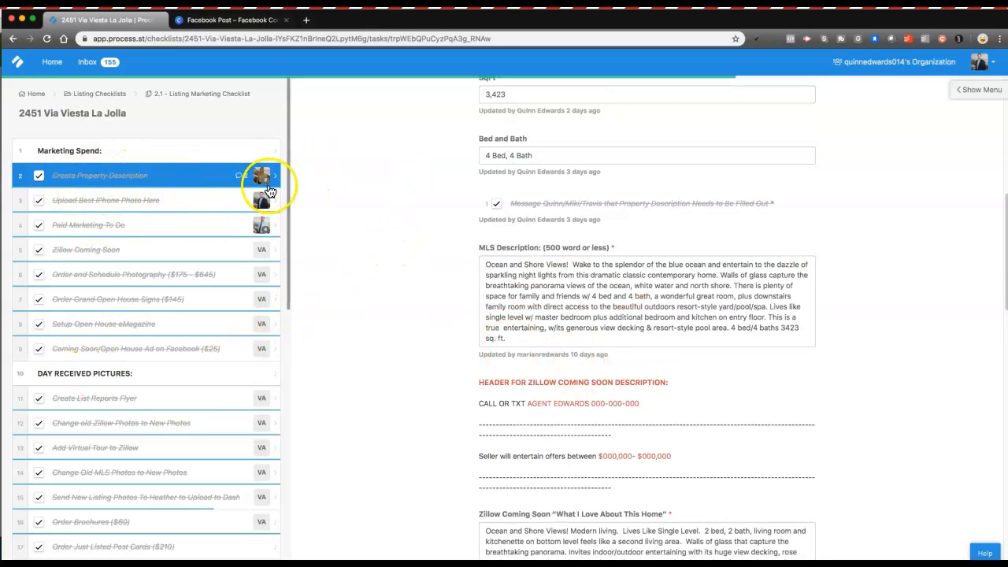
pyautogui.scroll(6, 577, 260)
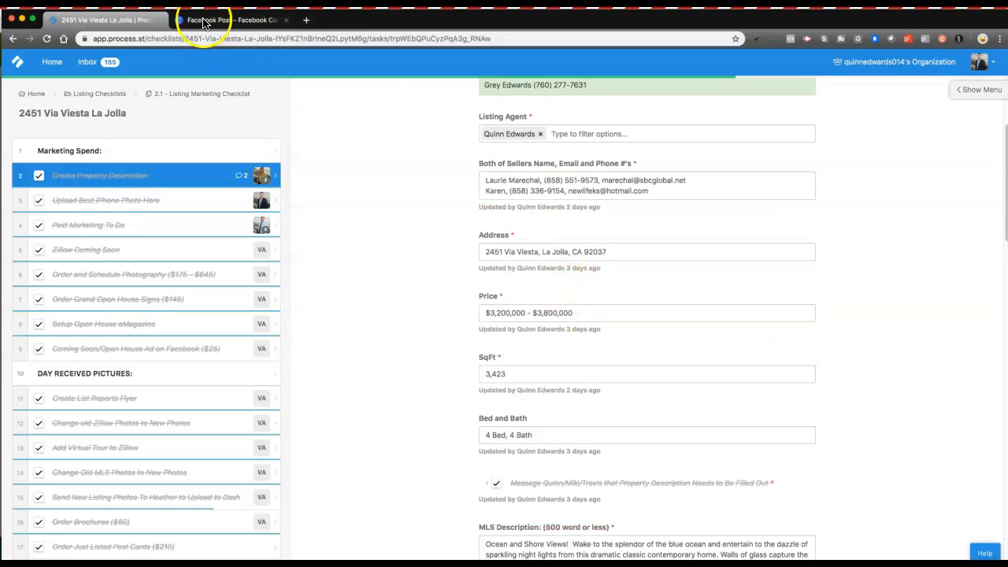
# Step: Find and select the Grand Open House date, Sunday, September 1st 1-4pm, then return to the design
pyautogui.click(201, 21)
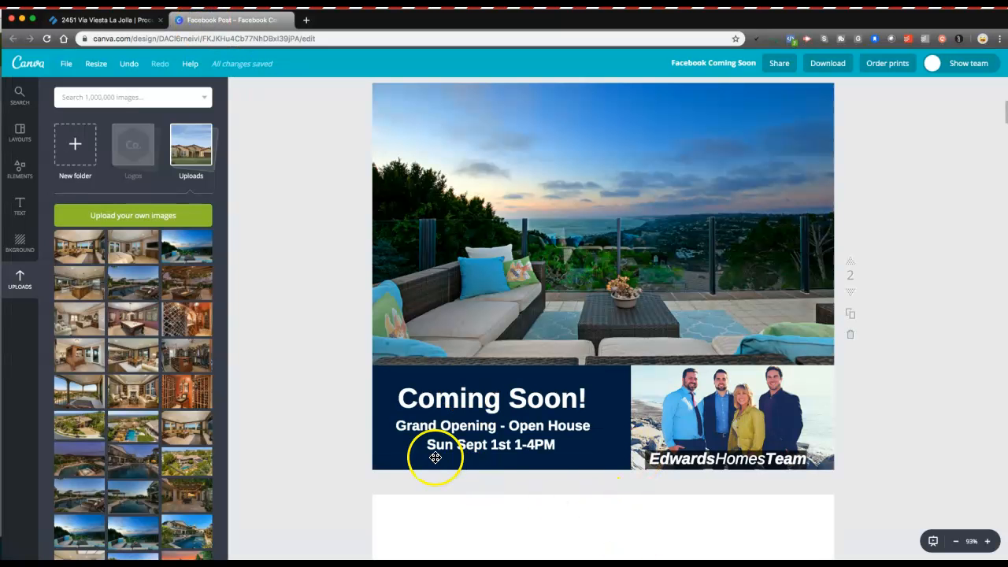
pyautogui.click(86, 20)
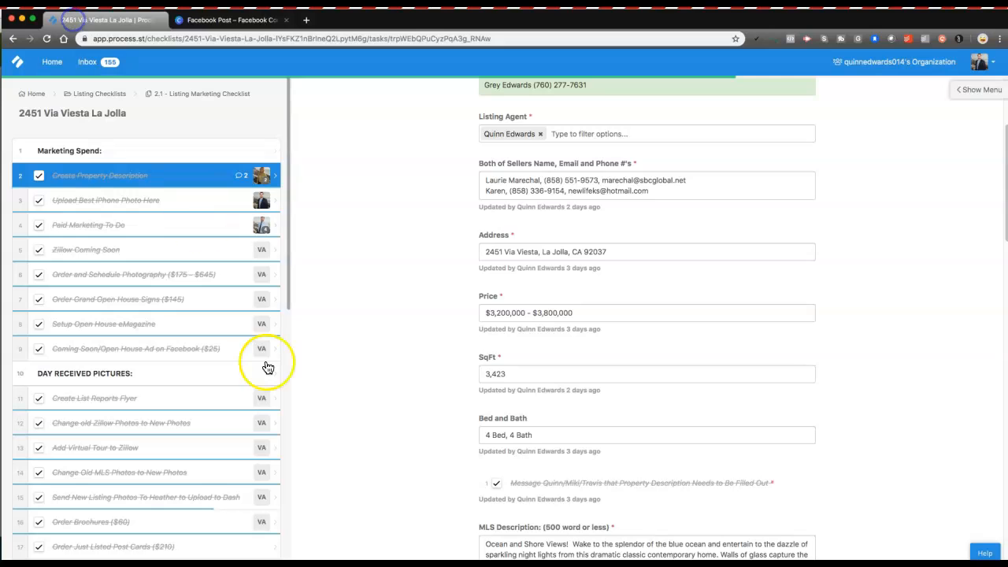
pyautogui.scroll(-4, 470, 325)
pyautogui.scroll(-5, 470, 329)
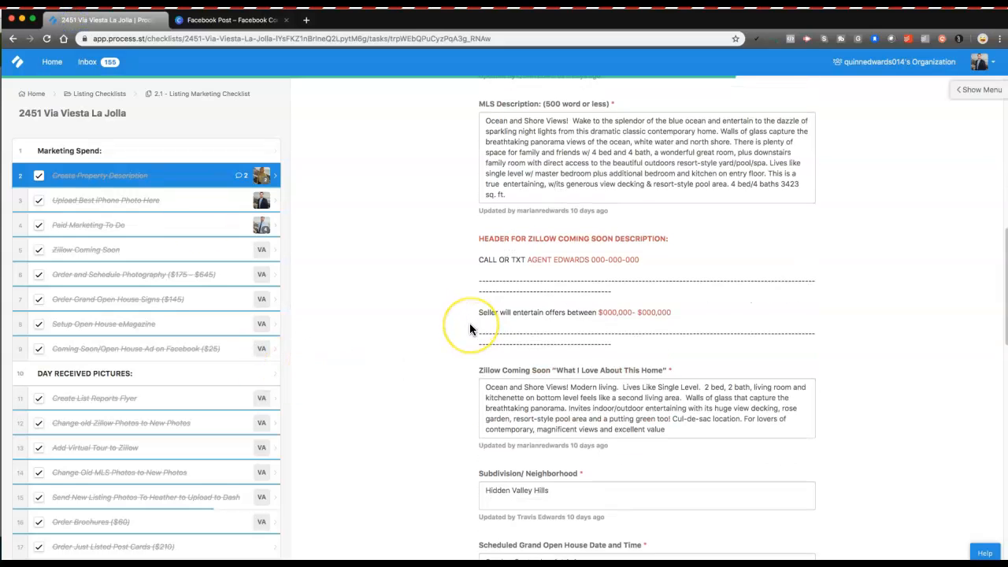
pyautogui.scroll(-2, 469, 330)
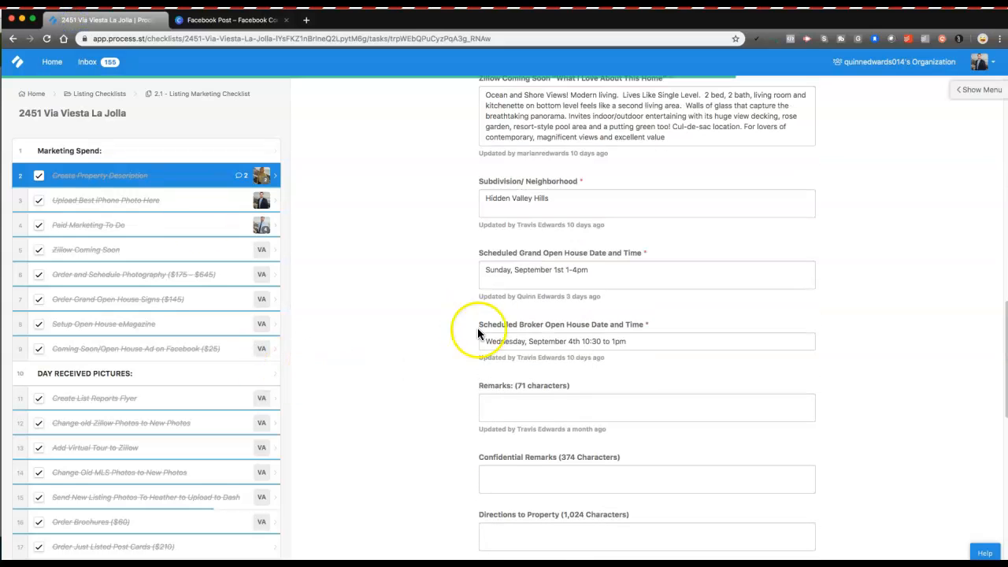
pyautogui.moveTo(484, 254); pyautogui.dragTo(470, 271)
pyautogui.click(493, 272)
pyautogui.moveTo(518, 325); pyautogui.dragTo(601, 330)
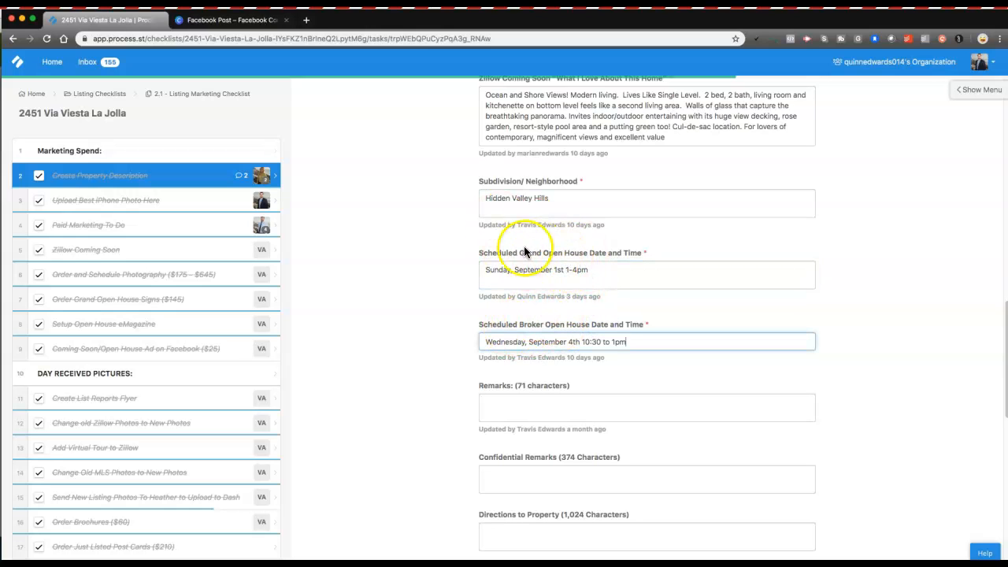
pyautogui.click(583, 270)
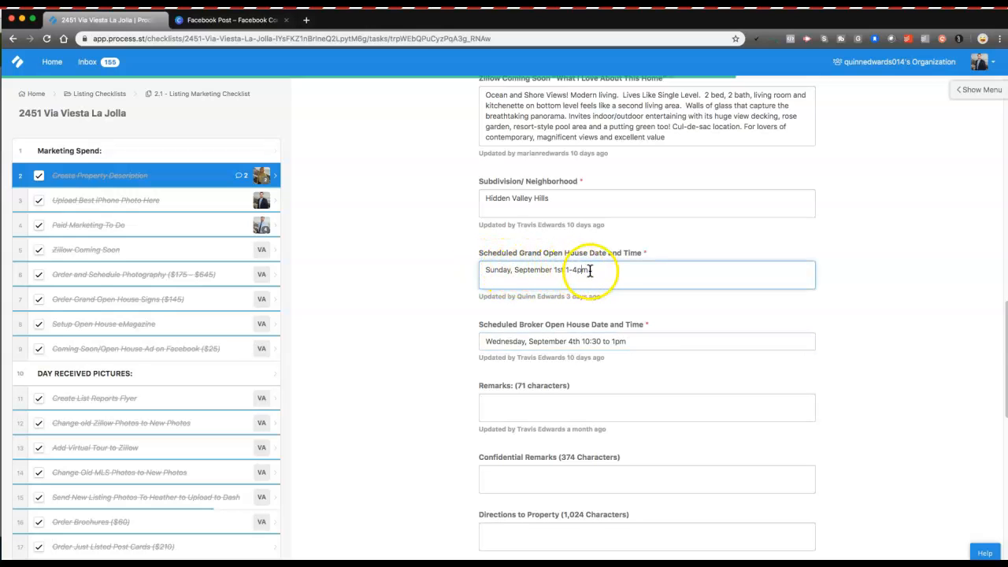
pyautogui.moveTo(581, 269); pyautogui.dragTo(449, 268)
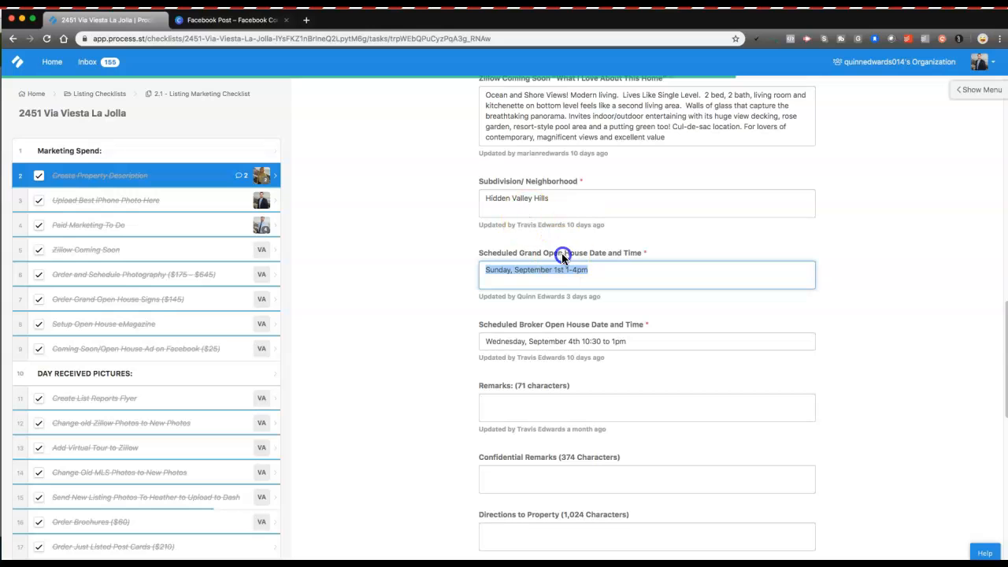
pyautogui.click(226, 22)
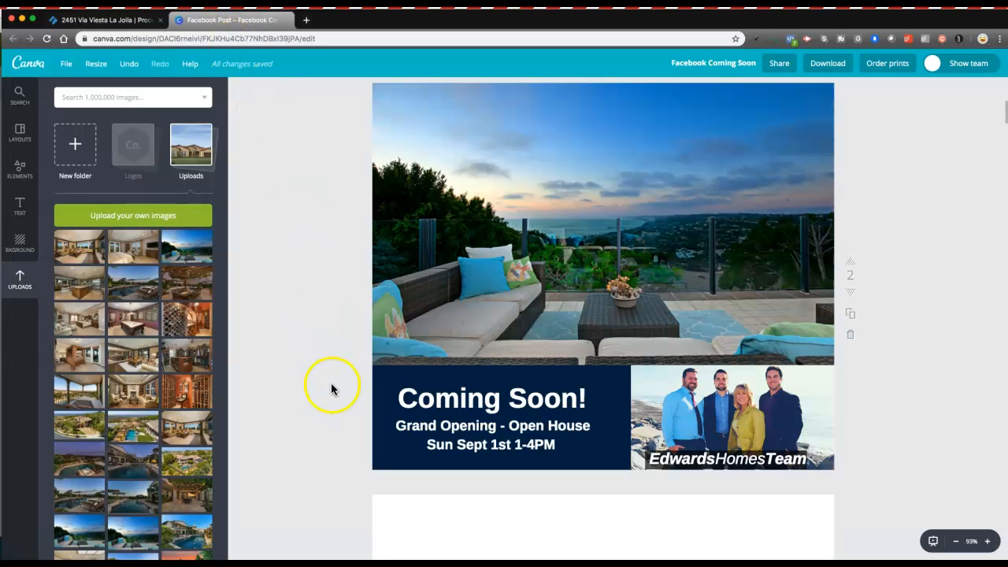
pyautogui.scroll(-3, 331, 383)
pyautogui.scroll(1, 342, 373)
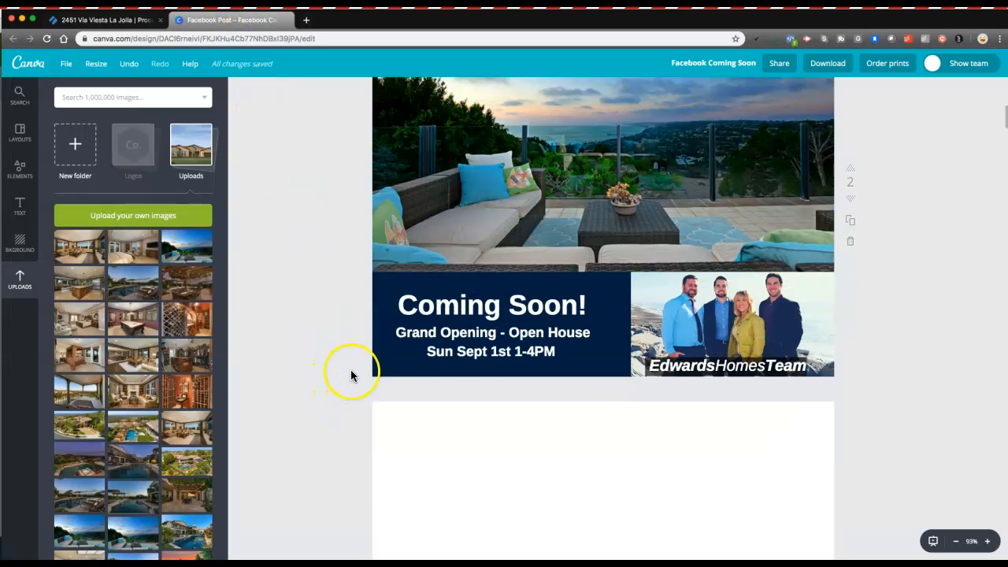
pyautogui.click(466, 349)
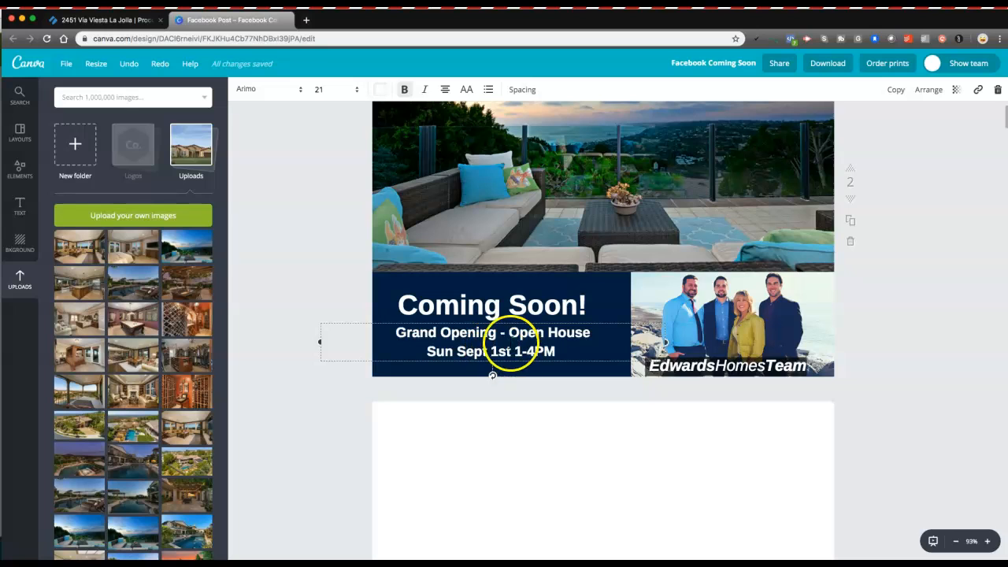
pyautogui.click(491, 354)
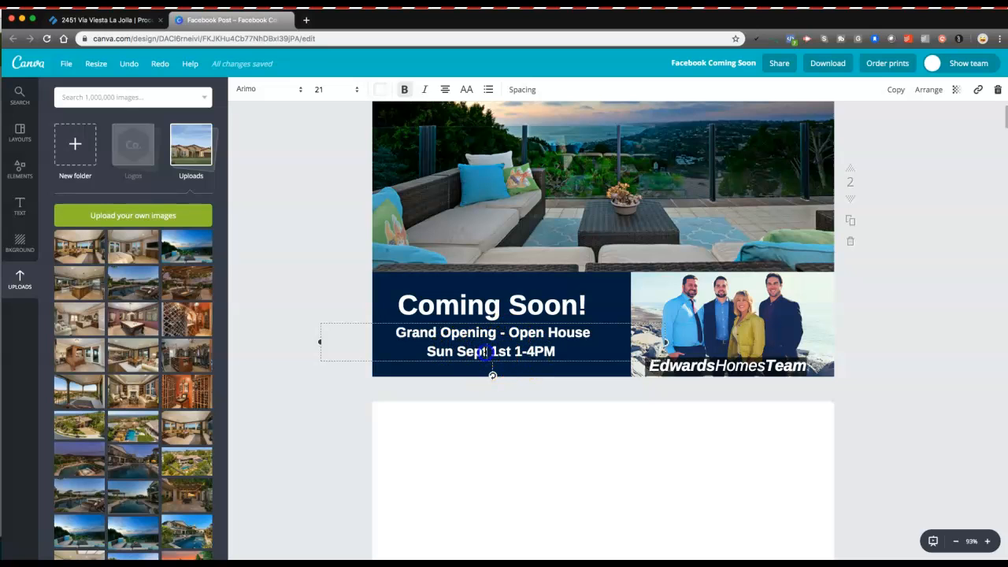
pyautogui.press('BackSpace')
pyautogui.press('BackSpace')
pyautogui.press('BackSpace')
pyautogui.press('BackSpace')
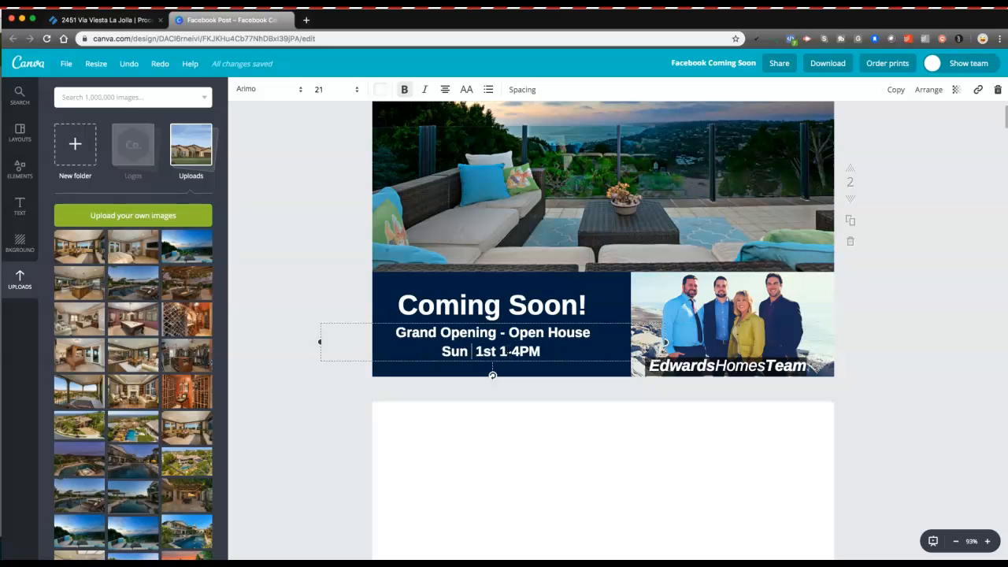
pyautogui.write('Sept')
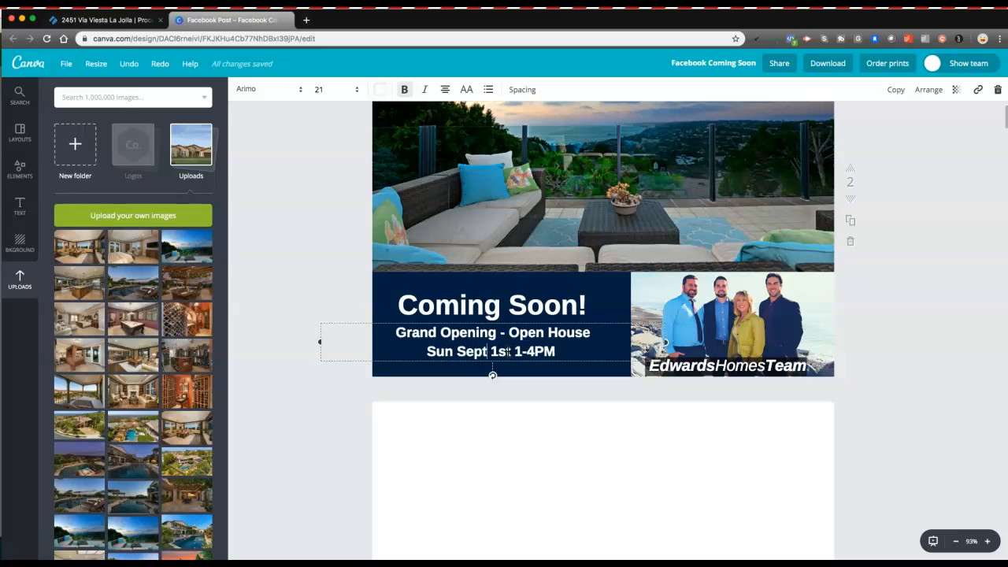
pyautogui.click(547, 281)
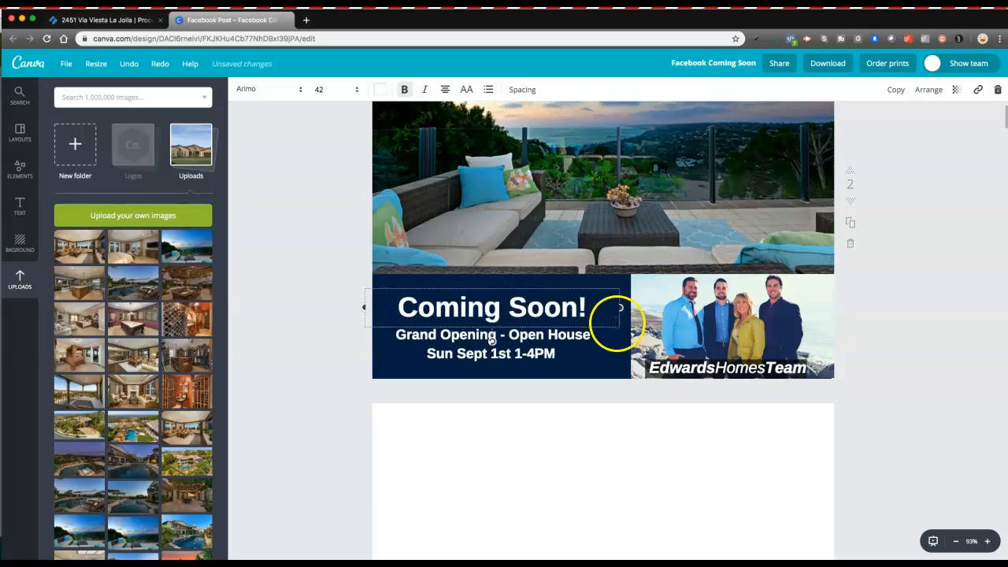
pyautogui.scroll(3, 614, 315)
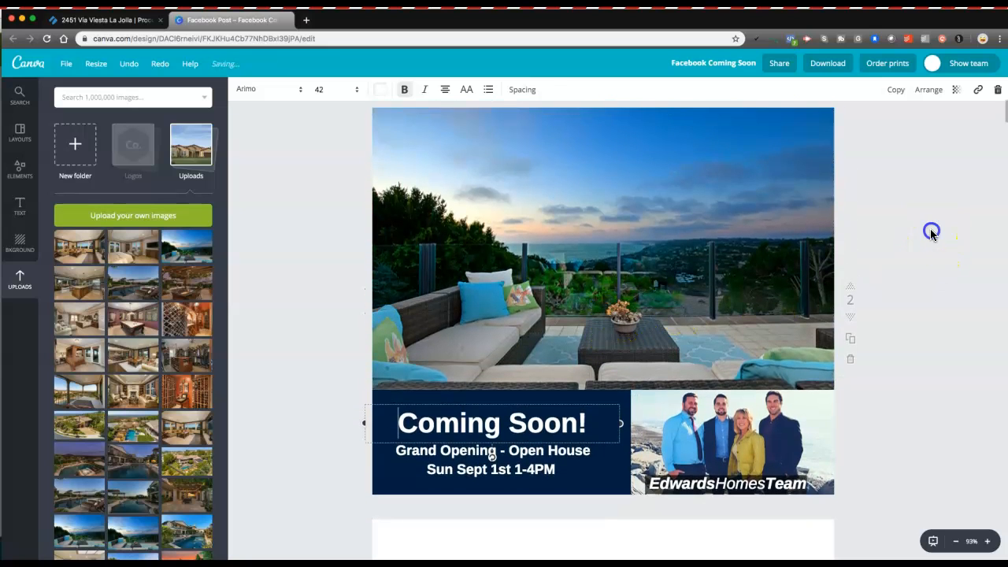
pyautogui.click(931, 233)
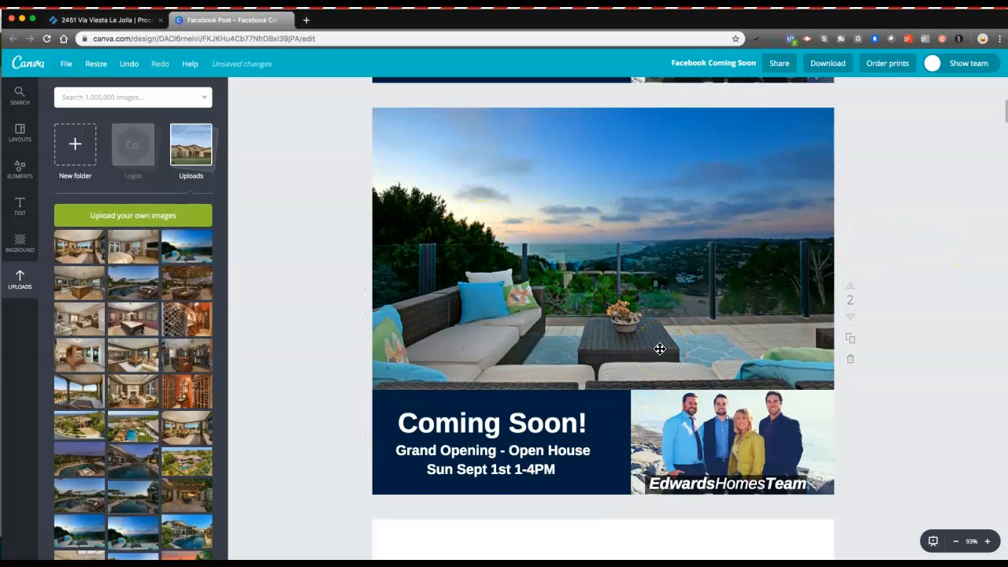
# Step: Export only page 2 of the design as a PNG file
pyautogui.click(827, 69)
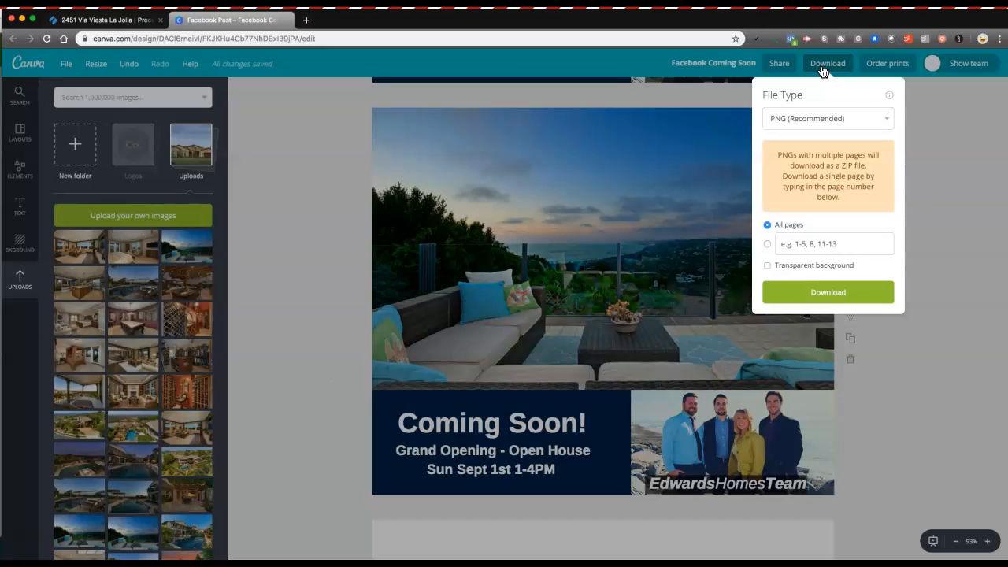
pyautogui.click(809, 122)
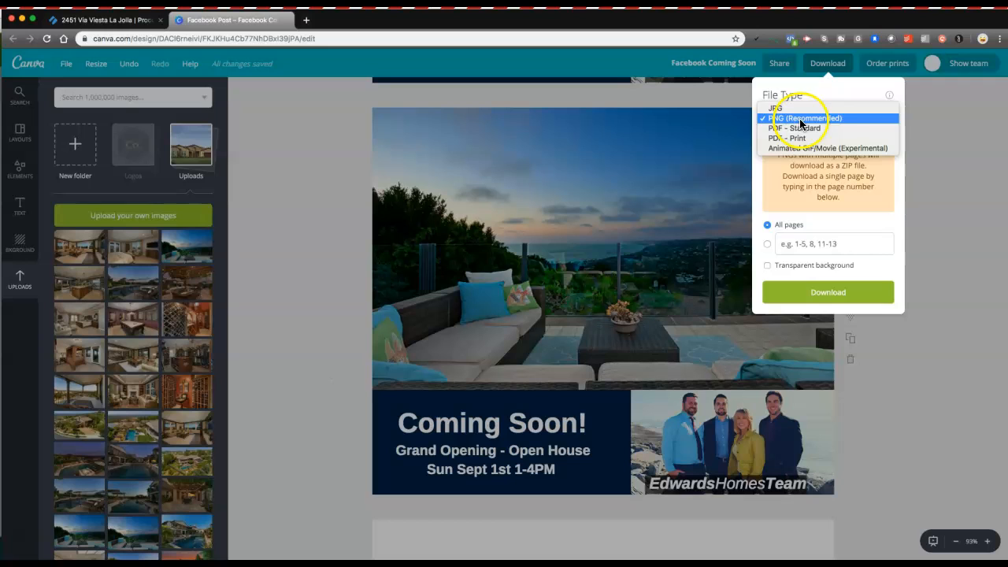
pyautogui.click(811, 241)
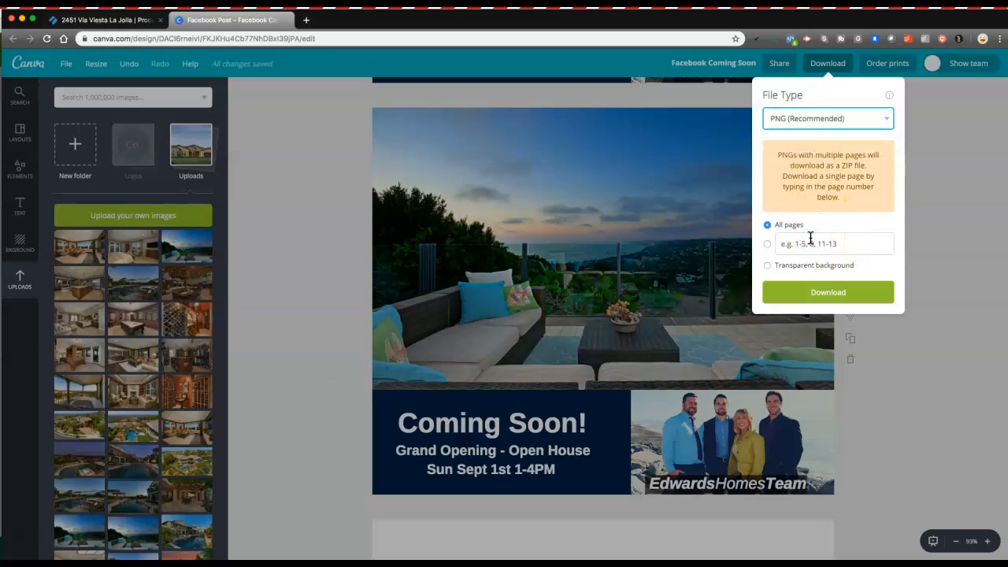
pyautogui.click(801, 240)
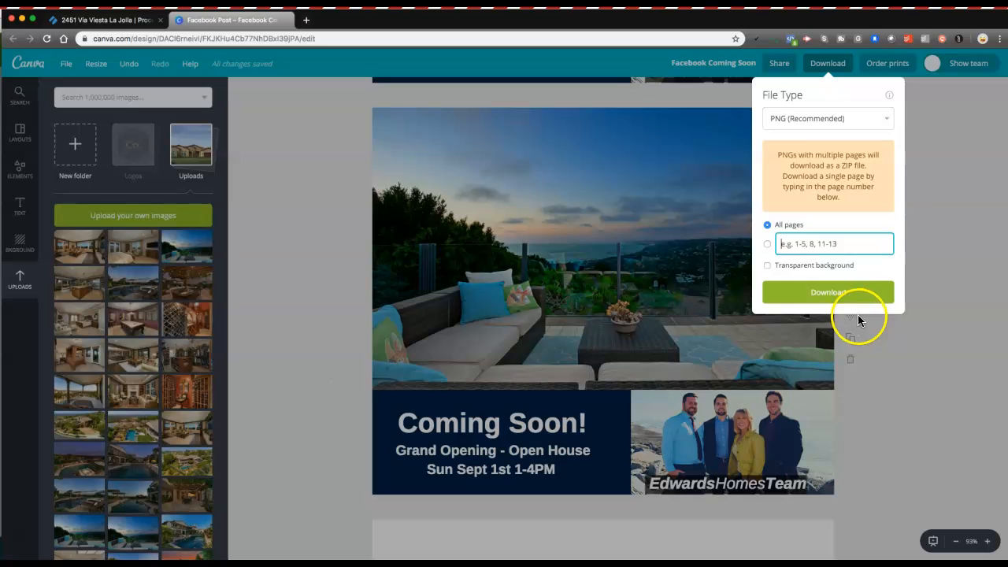
pyautogui.write('2')
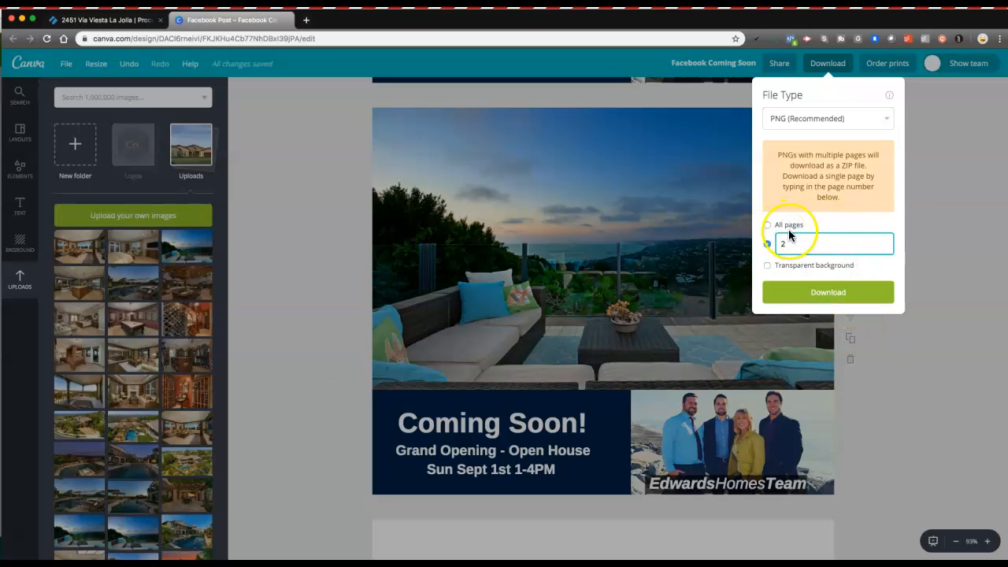
pyautogui.click(812, 294)
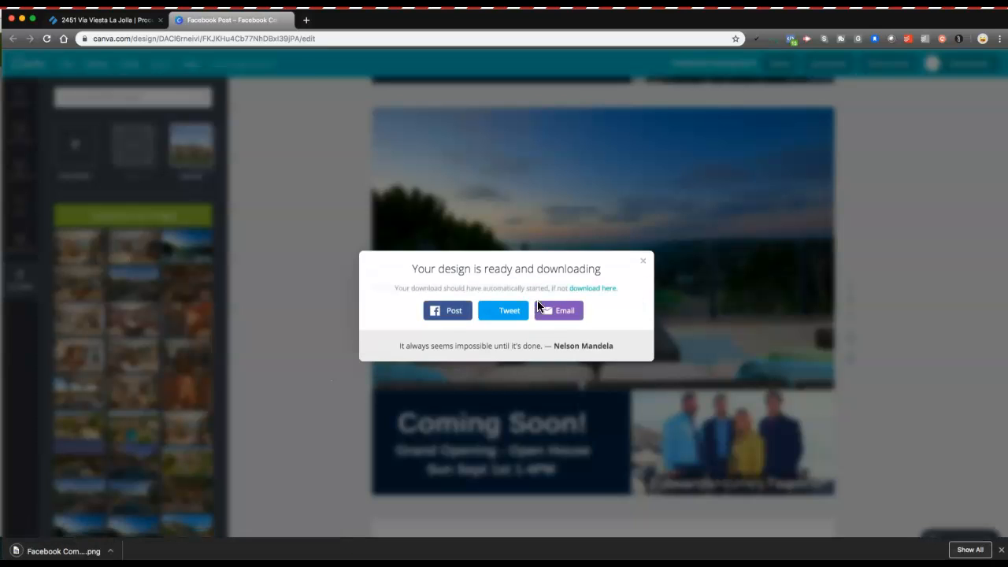
# Step: Open the downloaded Facebook Coming Soon.png in Preview and choose a new location for it
pyautogui.click(71, 554)
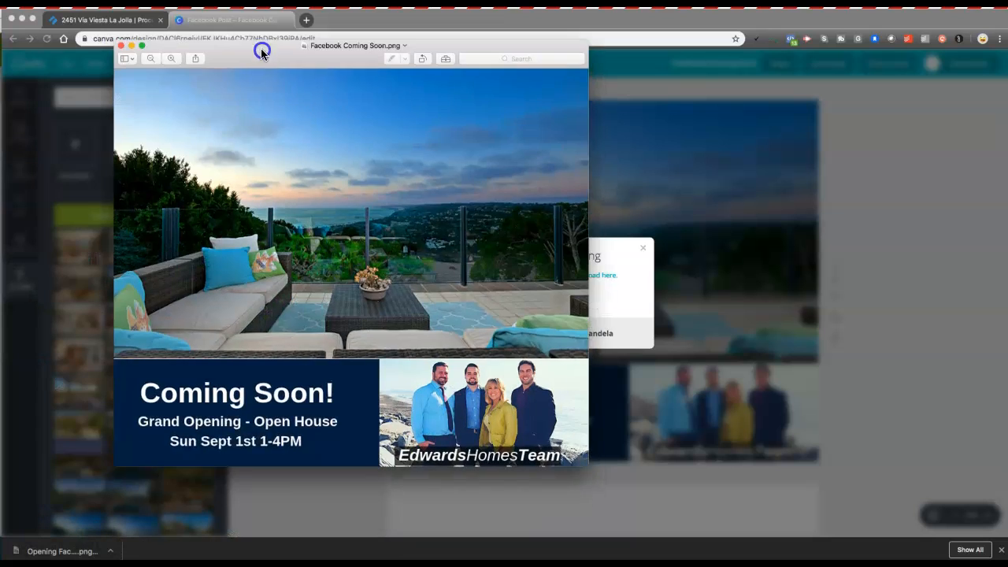
pyautogui.moveTo(261, 48); pyautogui.dragTo(370, 51)
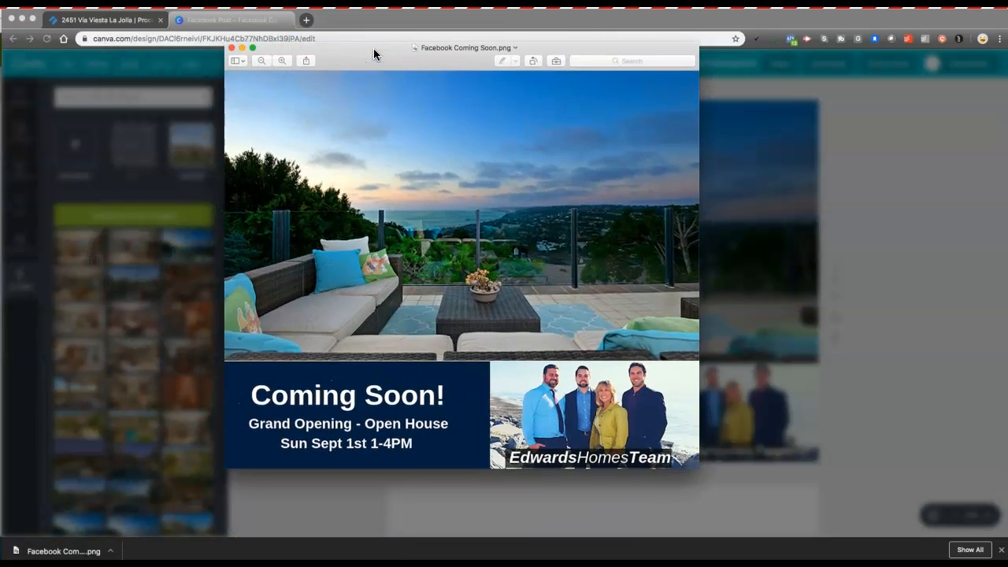
pyautogui.click(438, 49)
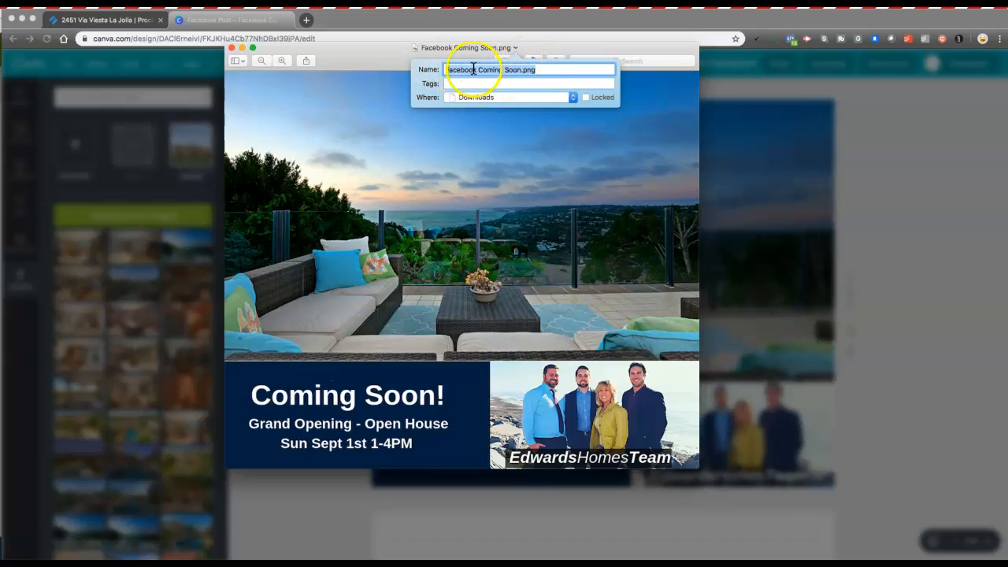
pyautogui.click(490, 96)
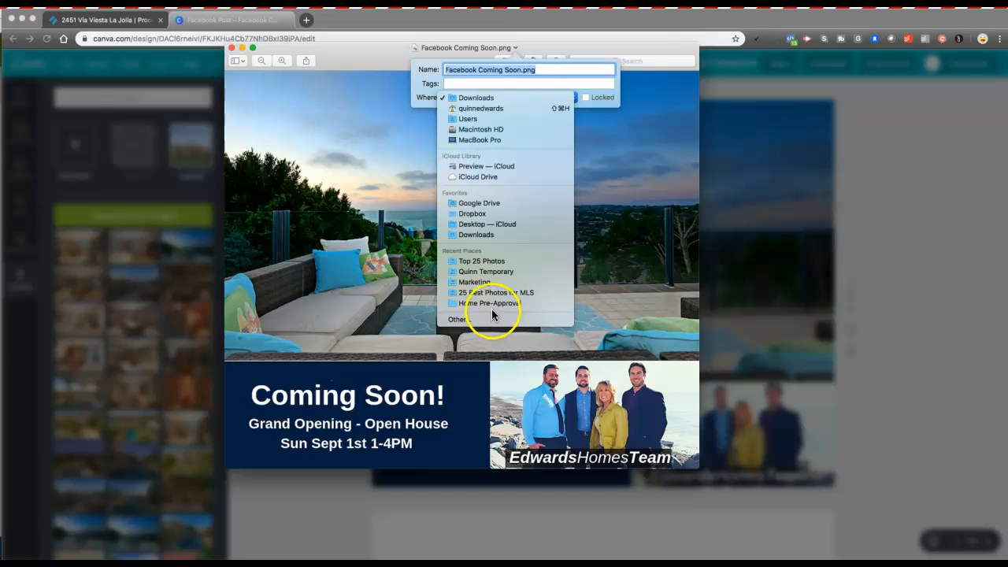
pyautogui.click(453, 319)
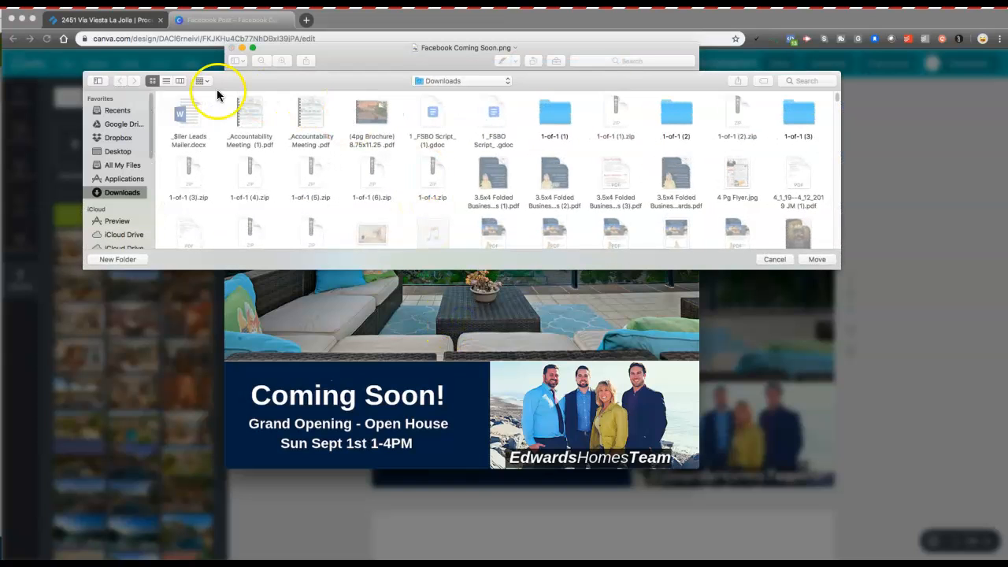
pyautogui.click(136, 125)
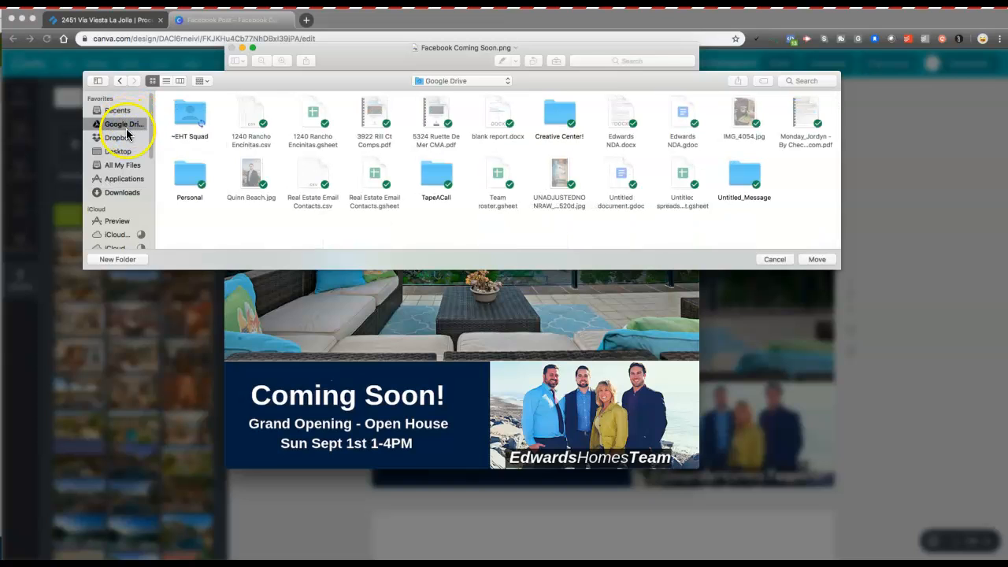
pyautogui.doubleClick(191, 117)
pyautogui.click(195, 117)
pyautogui.doubleClick(192, 117)
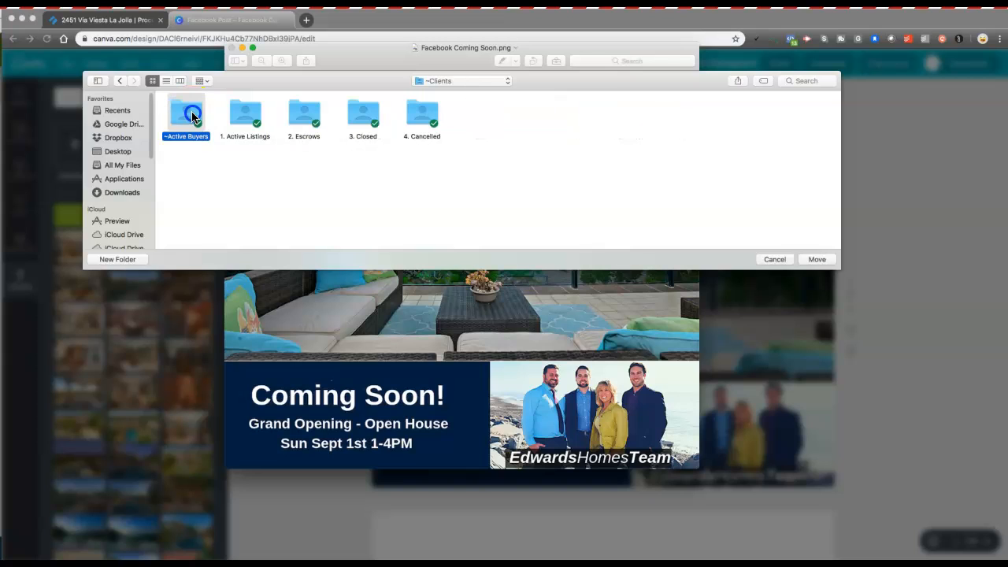
pyautogui.doubleClick(247, 116)
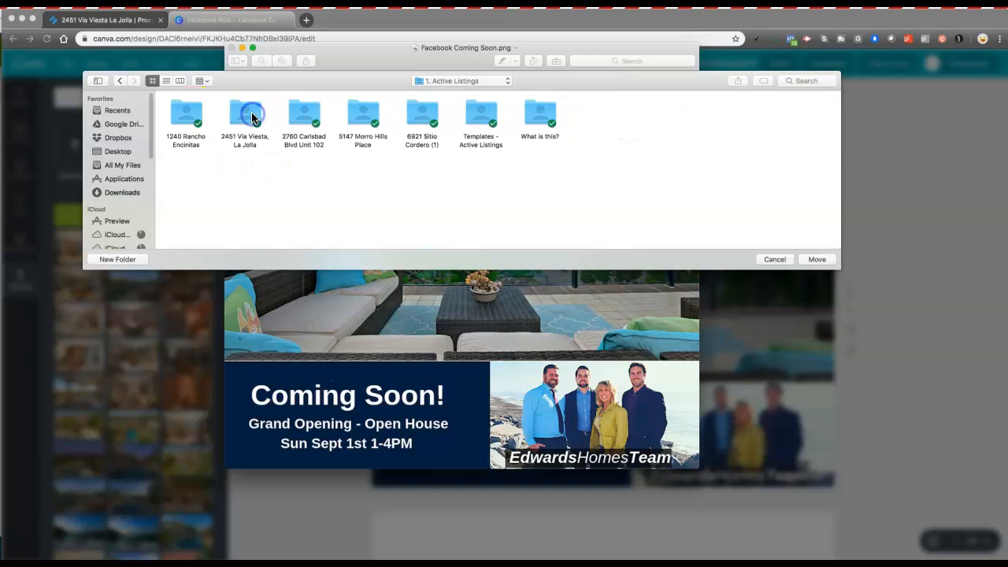
pyautogui.click(282, 93)
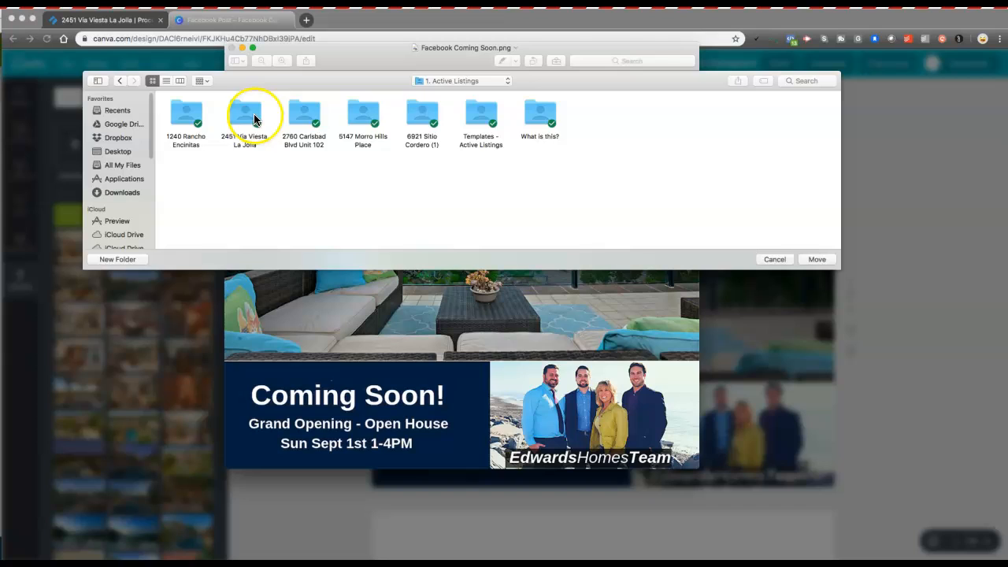
pyautogui.doubleClick(254, 119)
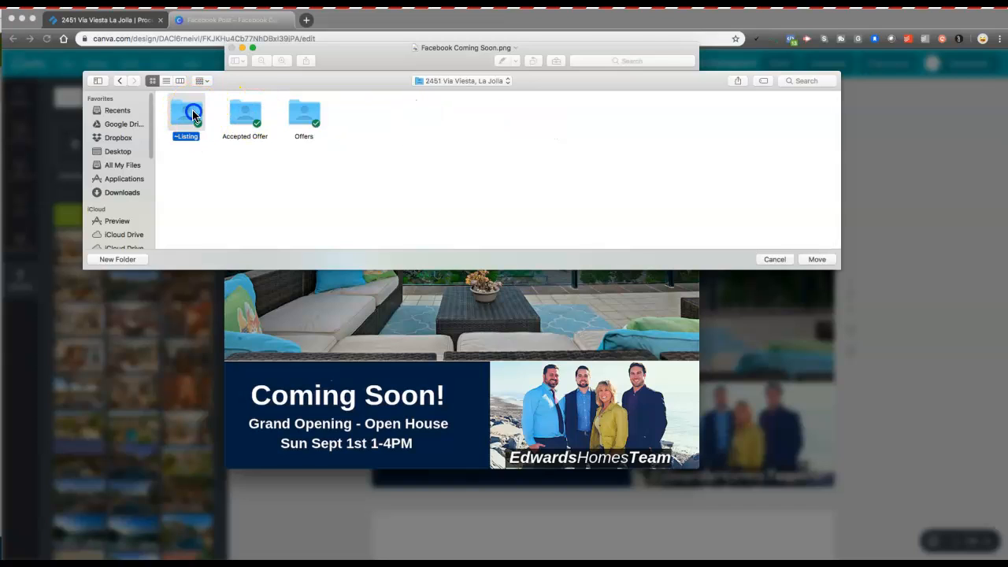
pyautogui.doubleClick(193, 115)
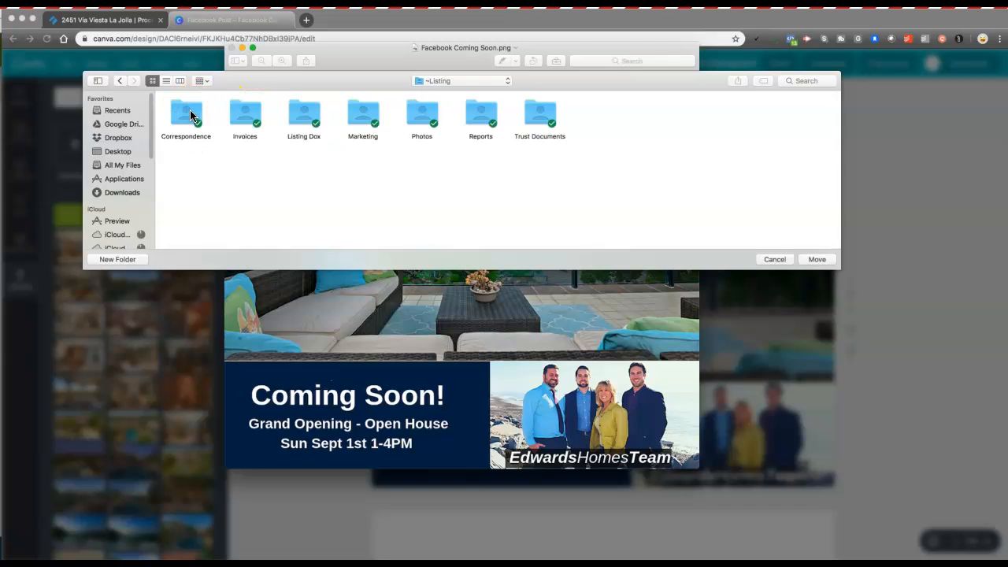
pyautogui.doubleClick(365, 115)
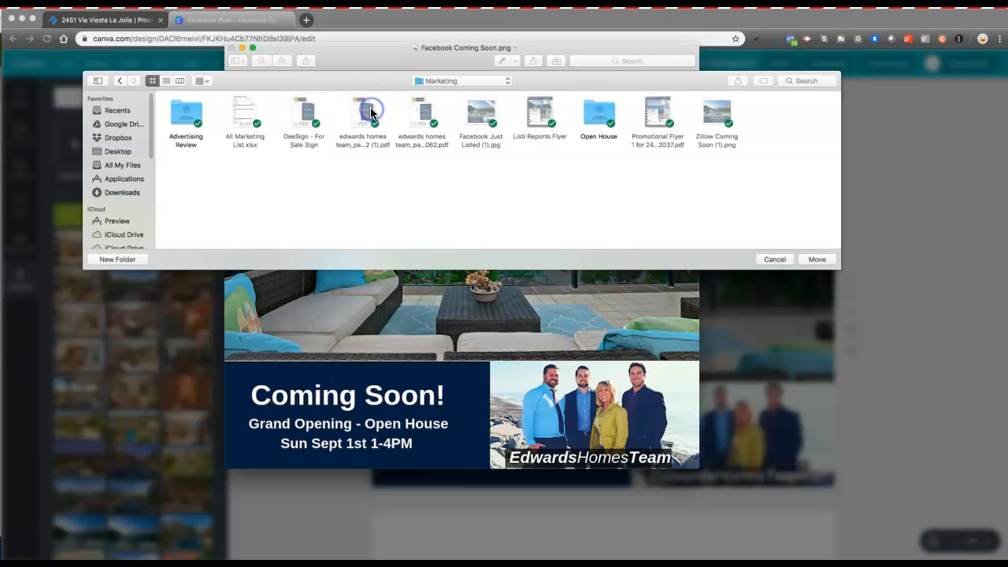
pyautogui.click(817, 261)
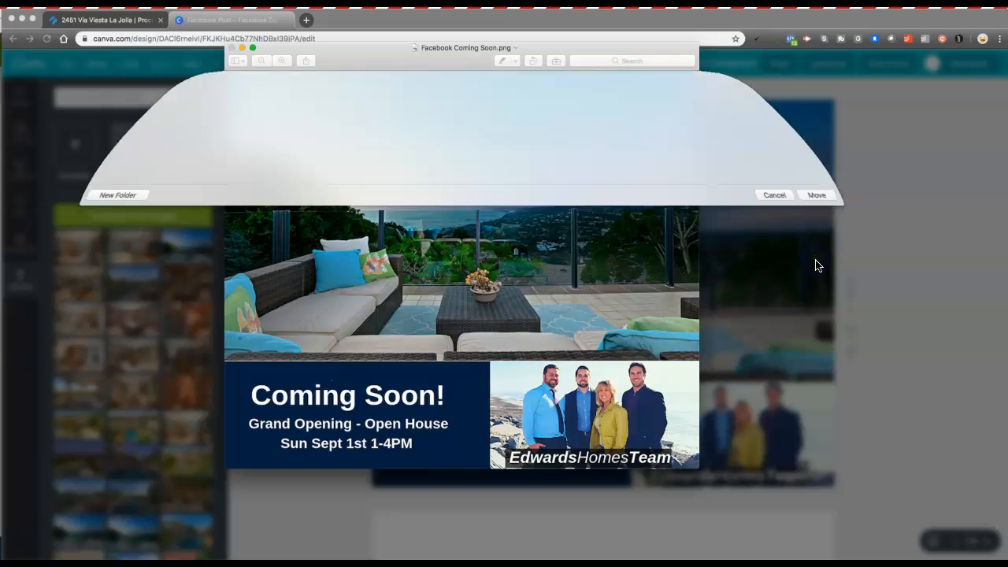
pyautogui.click(233, 49)
pyautogui.click(316, 156)
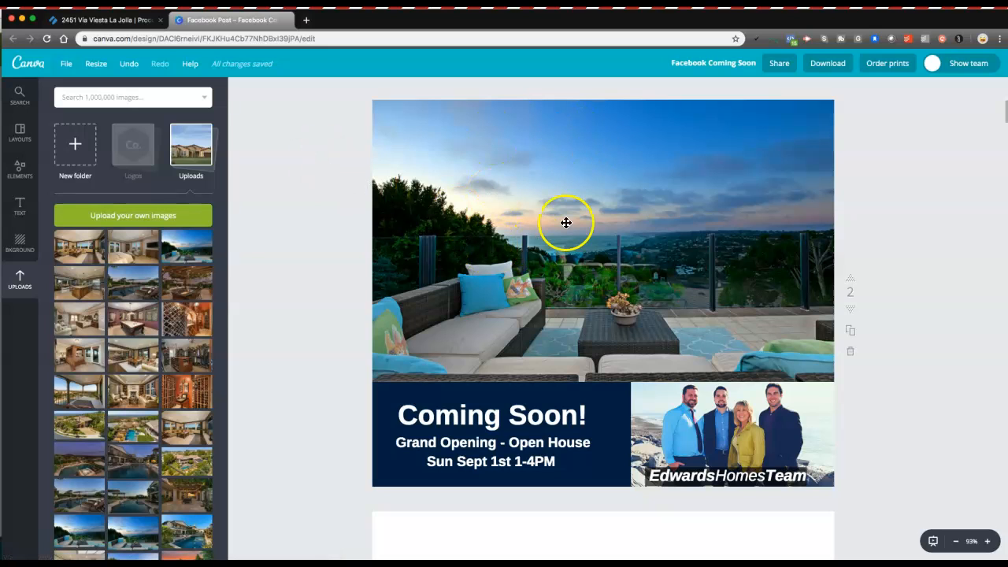
# Step: Open the Coming Soon/Open House Ad on Facebook ($25) task and tick its first subtask
pyautogui.click(128, 23)
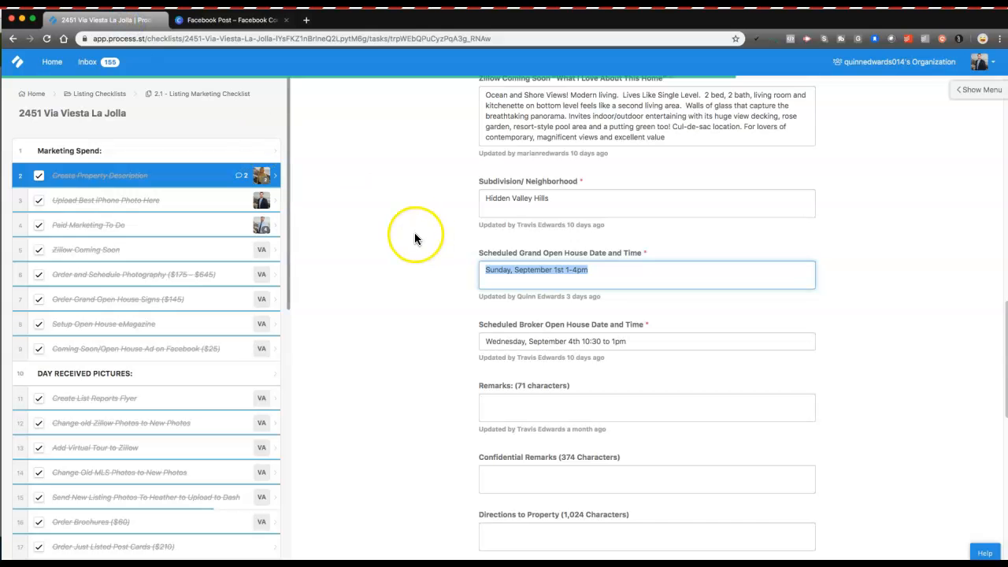
pyautogui.click(31, 354)
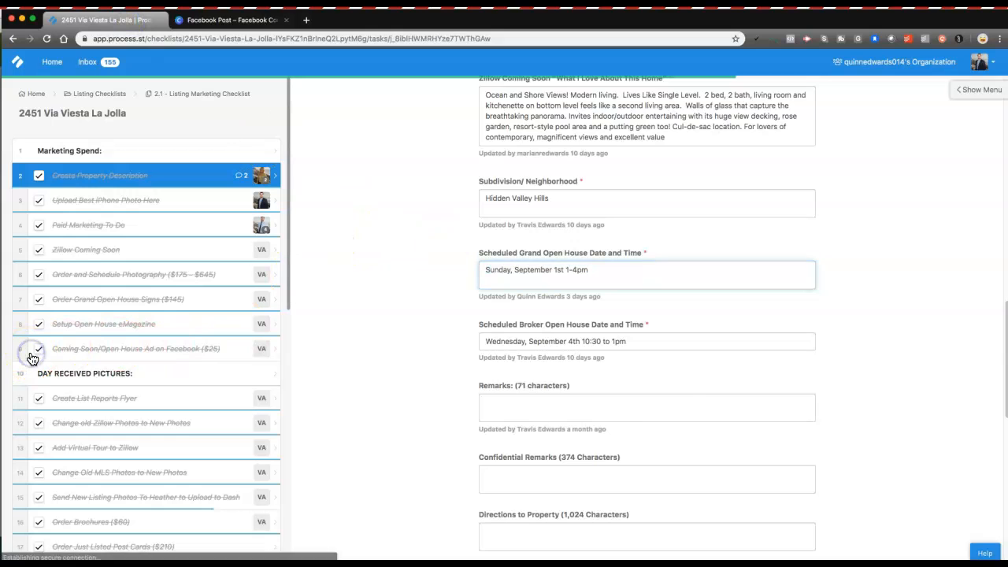
pyautogui.scroll(-2, 402, 253)
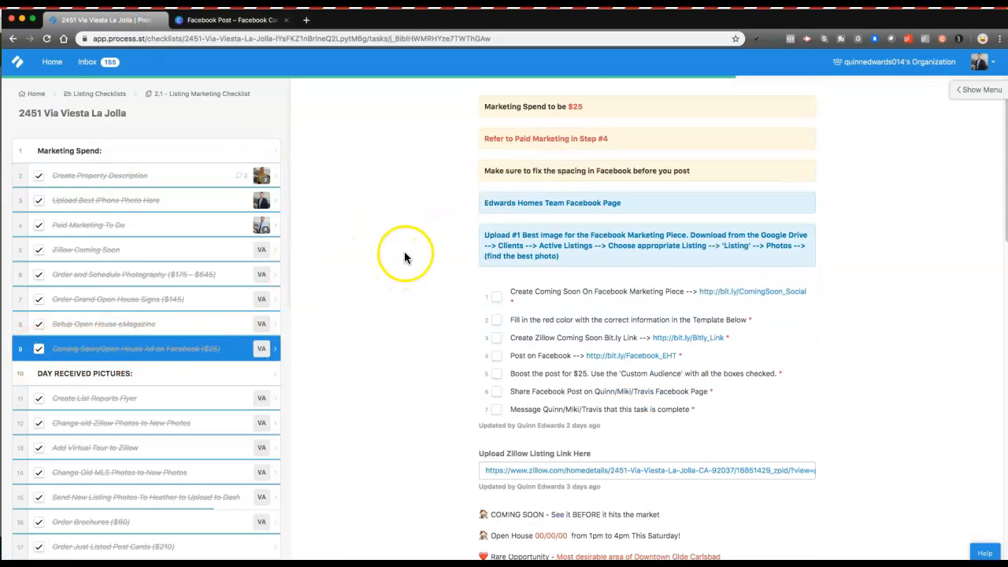
pyautogui.click(497, 300)
pyautogui.click(610, 293)
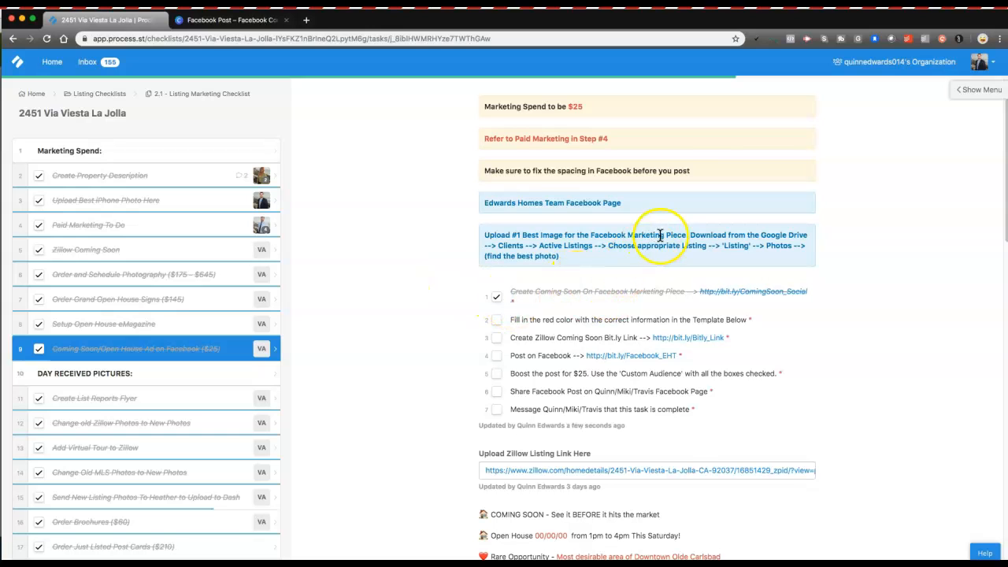
# Step: Highlight the Download instruction and folder path in the task's photo note
pyautogui.moveTo(690, 235); pyautogui.dragTo(731, 235)
pyautogui.click(732, 236)
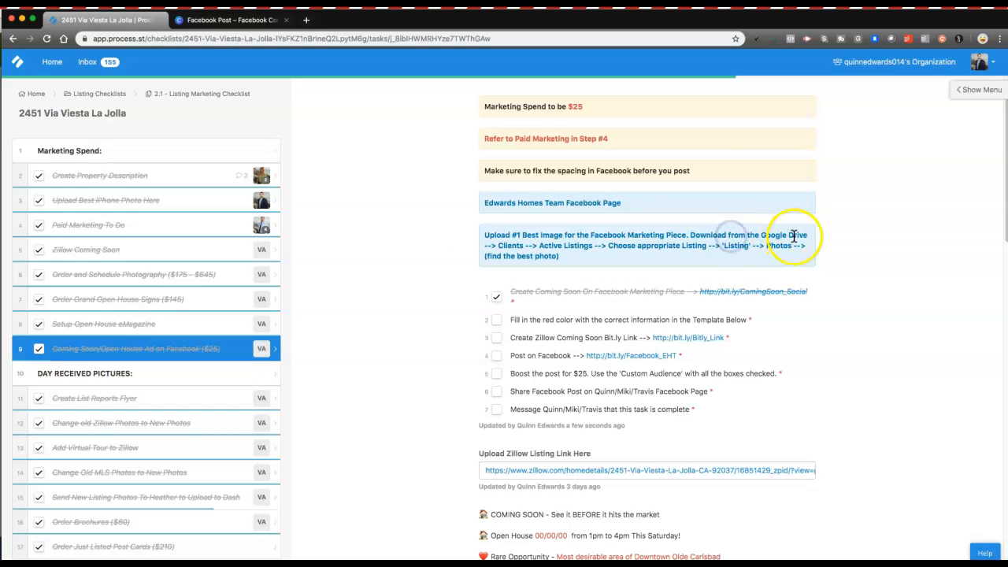
pyautogui.click(505, 244)
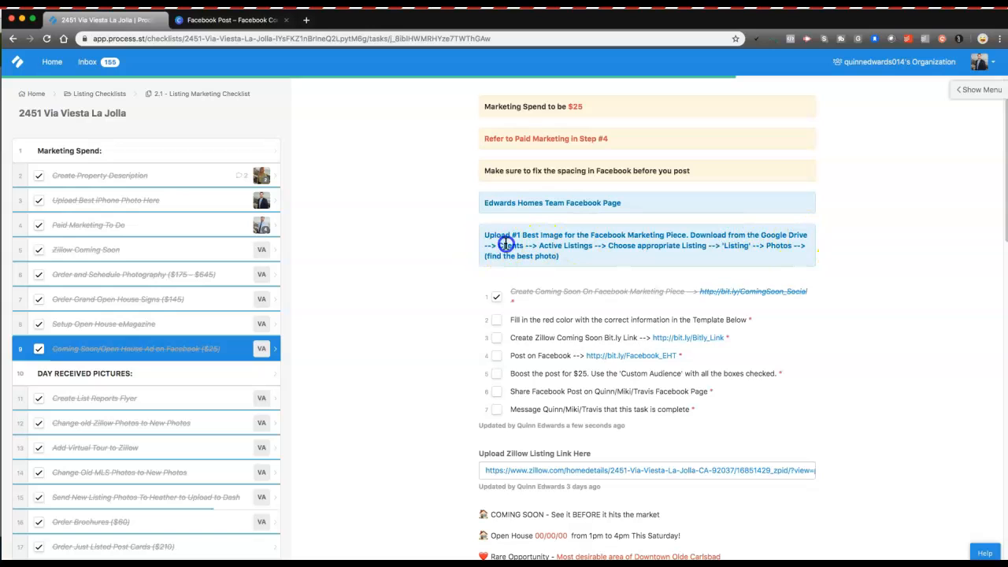
pyautogui.moveTo(547, 246); pyautogui.dragTo(581, 251)
pyautogui.click(581, 252)
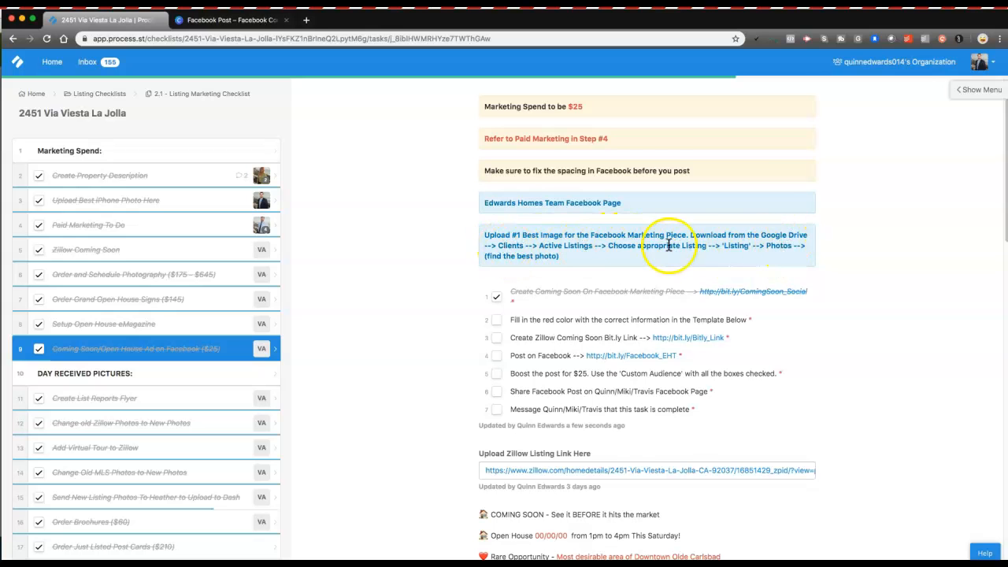
pyautogui.scroll(-2, 512, 252)
pyautogui.scroll(-1, 556, 268)
pyautogui.click(510, 231)
pyautogui.moveTo(554, 231); pyautogui.dragTo(560, 231)
pyautogui.click(721, 230)
# Step: Select the whole Facebook post template text in the task
pyautogui.scroll(-1, 581, 267)
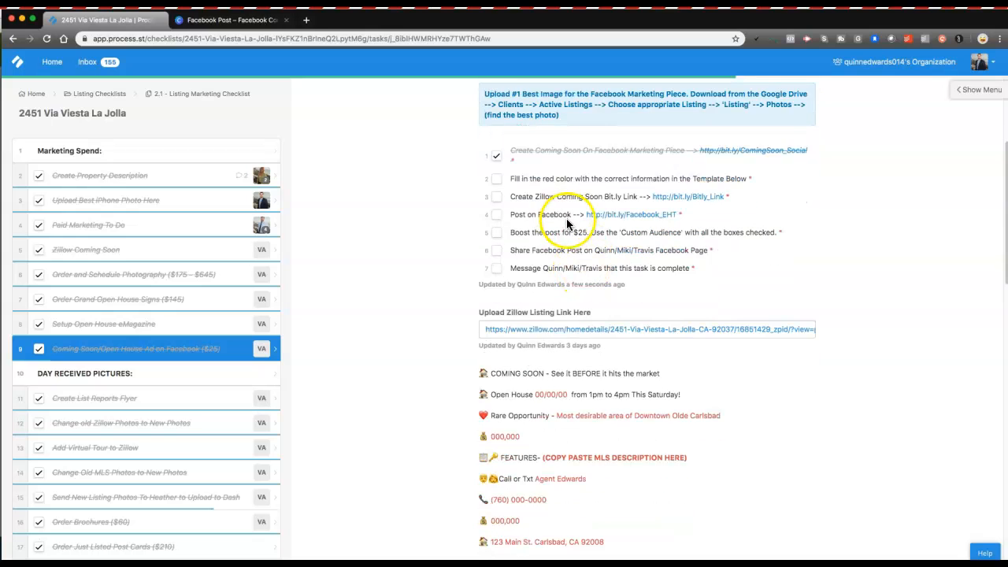
pyautogui.scroll(-2, 566, 223)
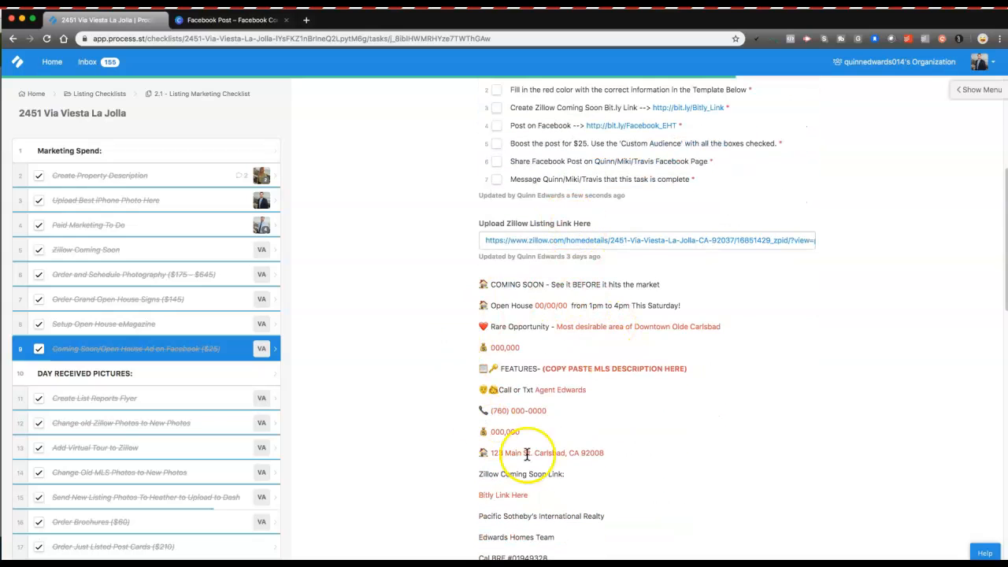
pyautogui.scroll(-1, 571, 335)
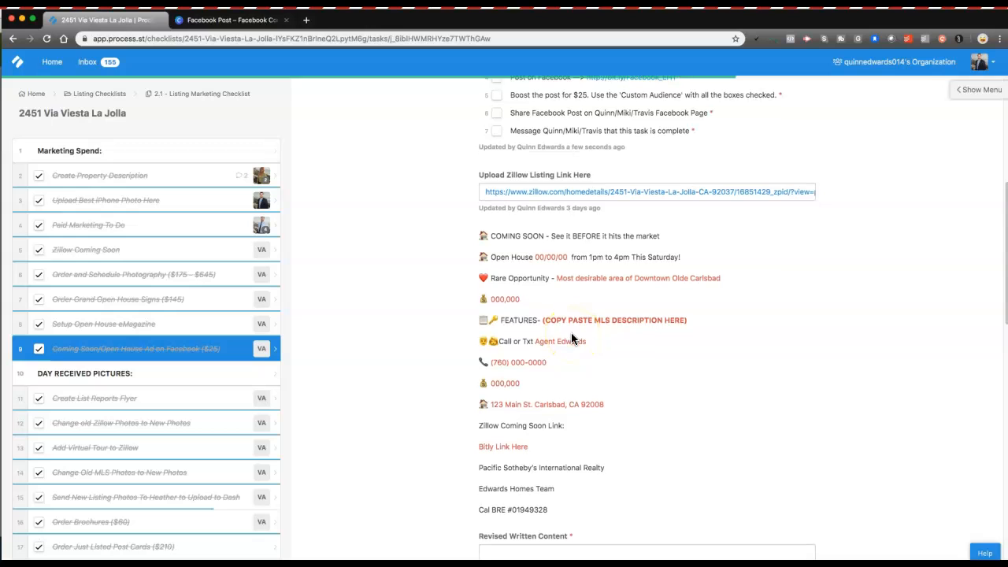
pyautogui.scroll(-1, 572, 339)
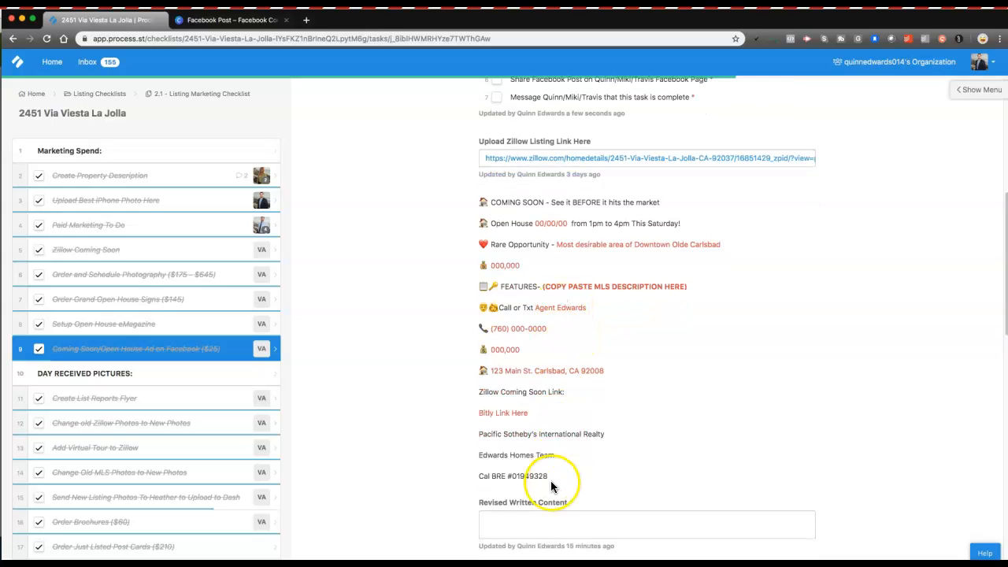
pyautogui.moveTo(556, 476); pyautogui.dragTo(479, 191)
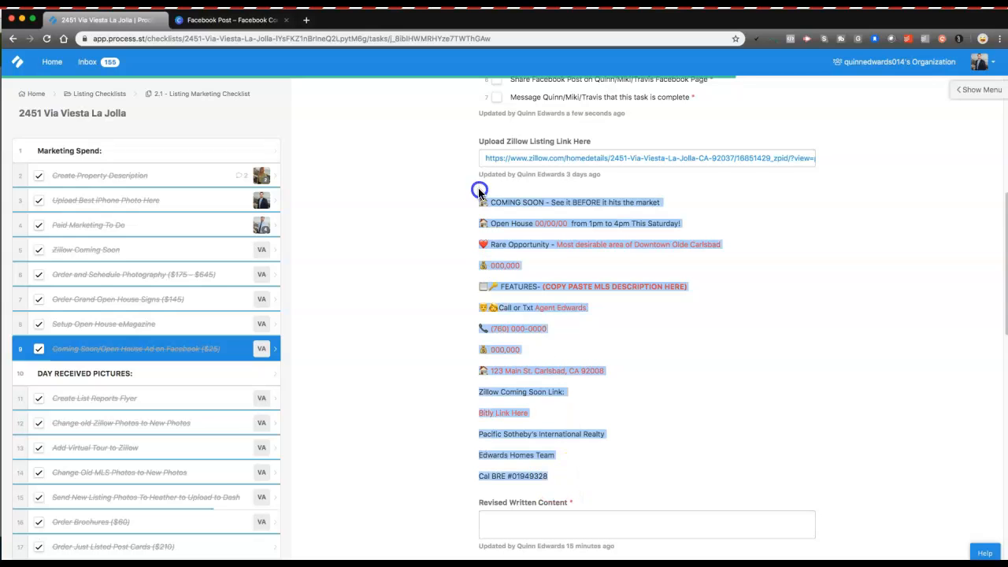
# Step: Paste the copied Facebook post template into the Revised Written Content box
pyautogui.scroll(-4, 541, 318)
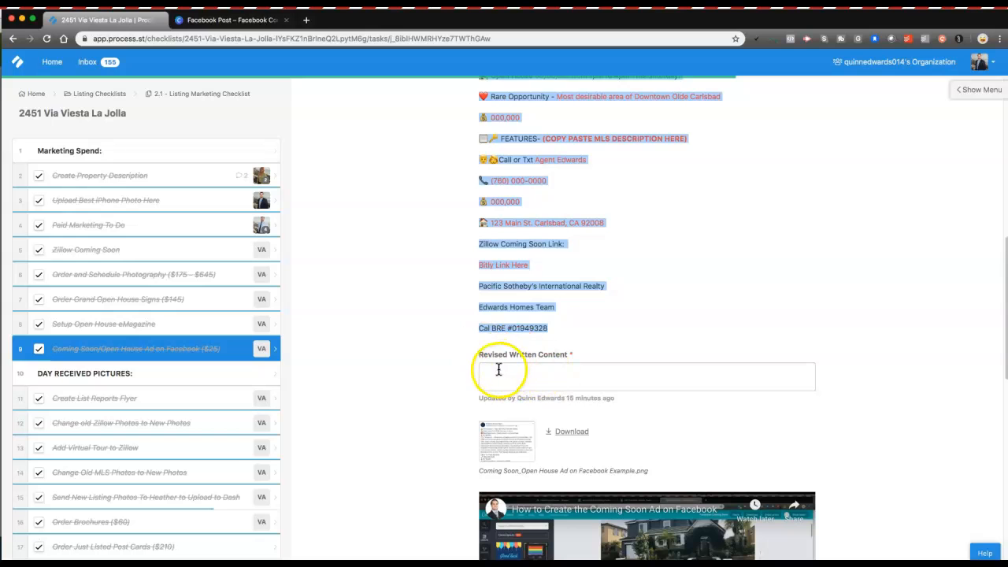
pyautogui.click(547, 371)
pyautogui.press('super+v')
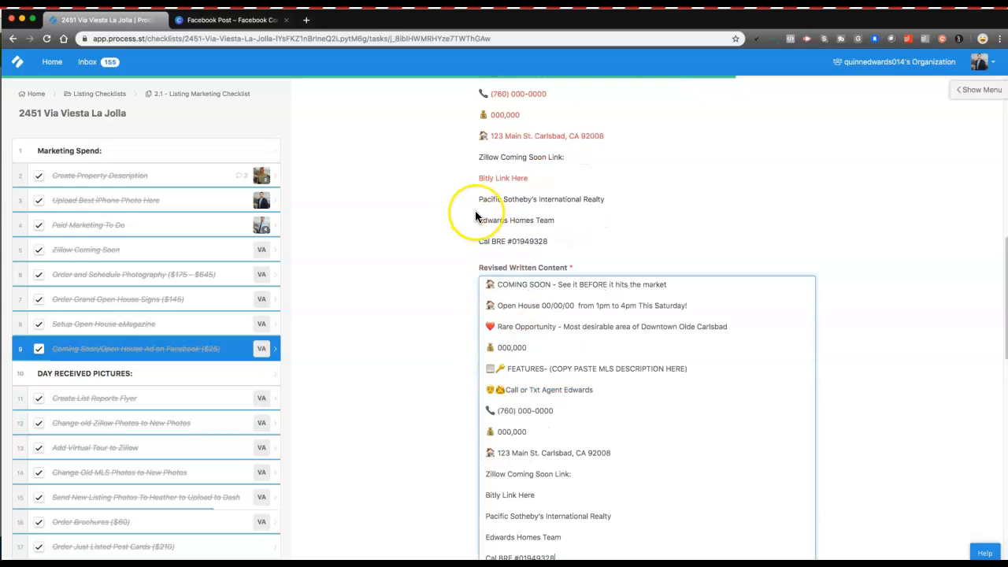
pyautogui.scroll(-1, 441, 218)
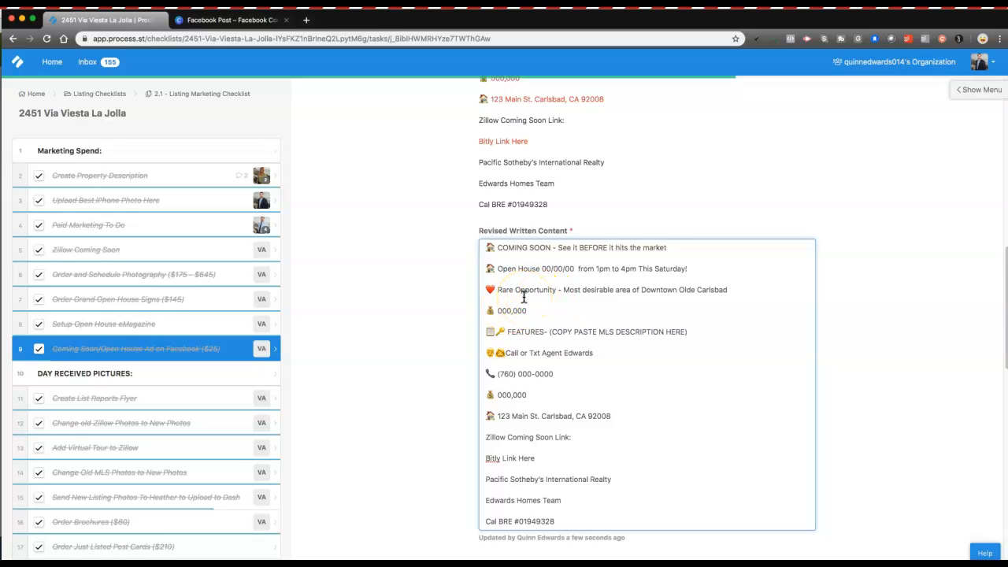
# Step: Delete the blank lines after COMING SOON, Open House, Rare Opportunity and the call line
pyautogui.click(498, 268)
pyautogui.press('BackSpace')
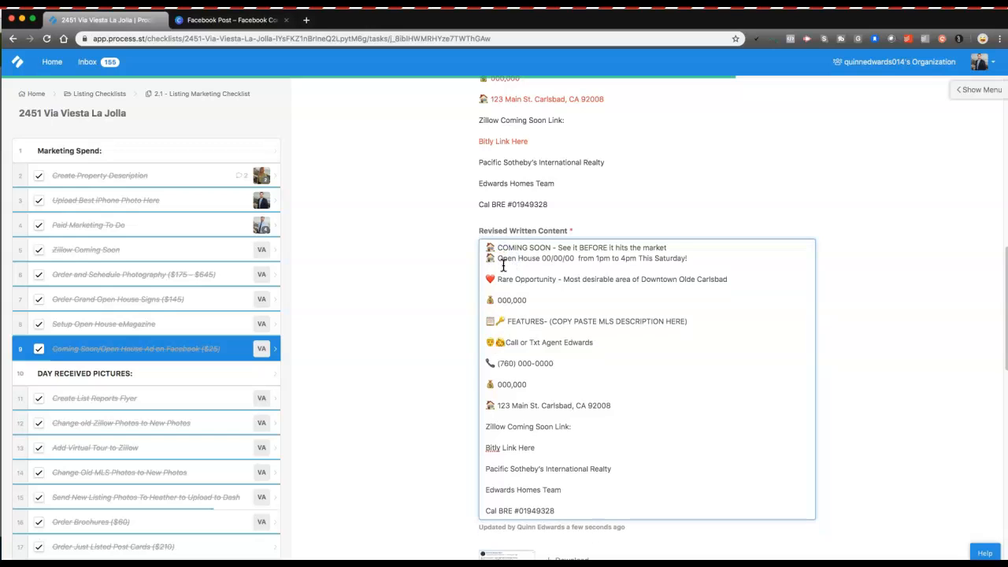
pyautogui.press('BackSpace')
pyautogui.click(502, 279)
pyautogui.press('BackSpace')
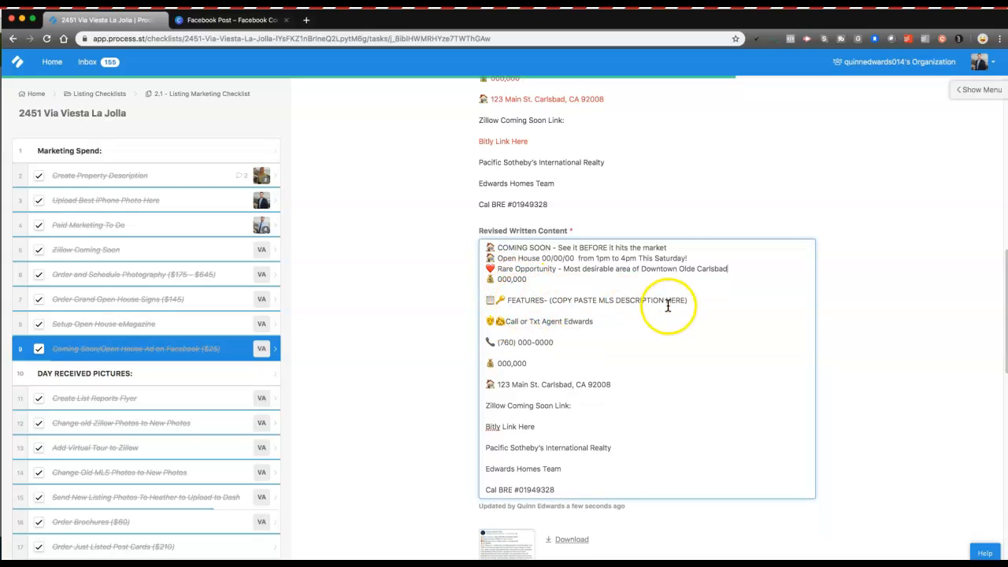
pyautogui.click(511, 332)
pyautogui.press('BackSpace')
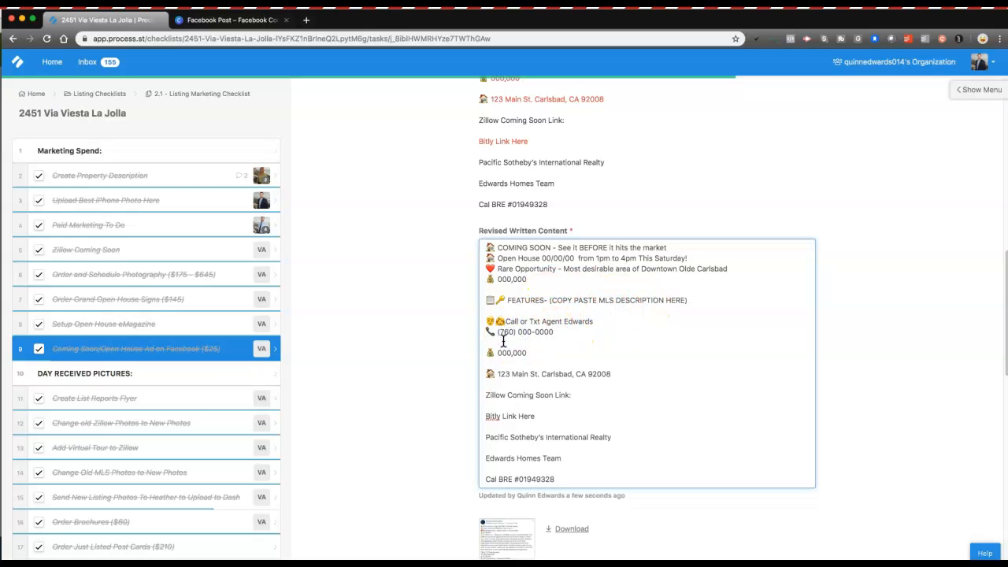
# Step: Remove the blank lines below the phone number, 000,000, the Zillow link label and the brokerage name
pyautogui.click(506, 338)
pyautogui.press('BackSpace')
pyautogui.press('BackSpace')
pyautogui.click(507, 384)
pyautogui.press('BackSpace')
pyautogui.click(505, 415)
pyautogui.press('BackSpace')
pyautogui.click(501, 429)
pyautogui.press('BackSpace')
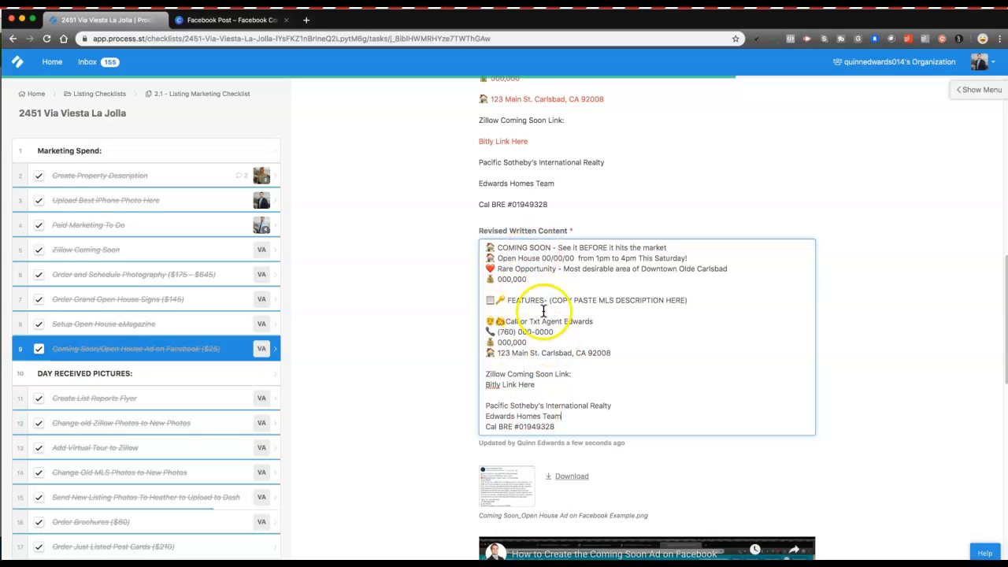
pyautogui.scroll(3, 543, 311)
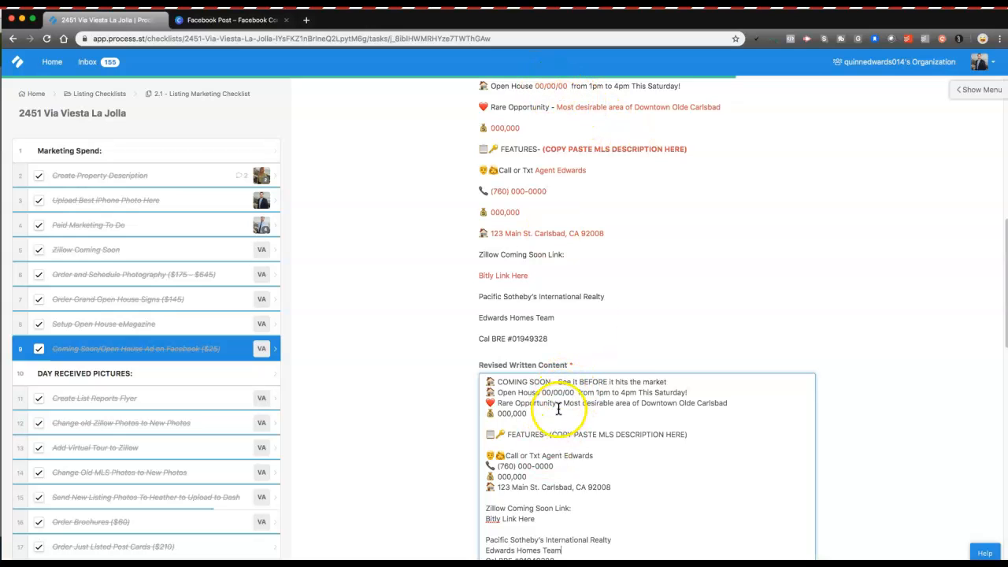
# Step: Set the Open House date to 09/01/19 and change Saturday to Sunday, then select the Downtown Olde Carlsbad wording
pyautogui.click(574, 392)
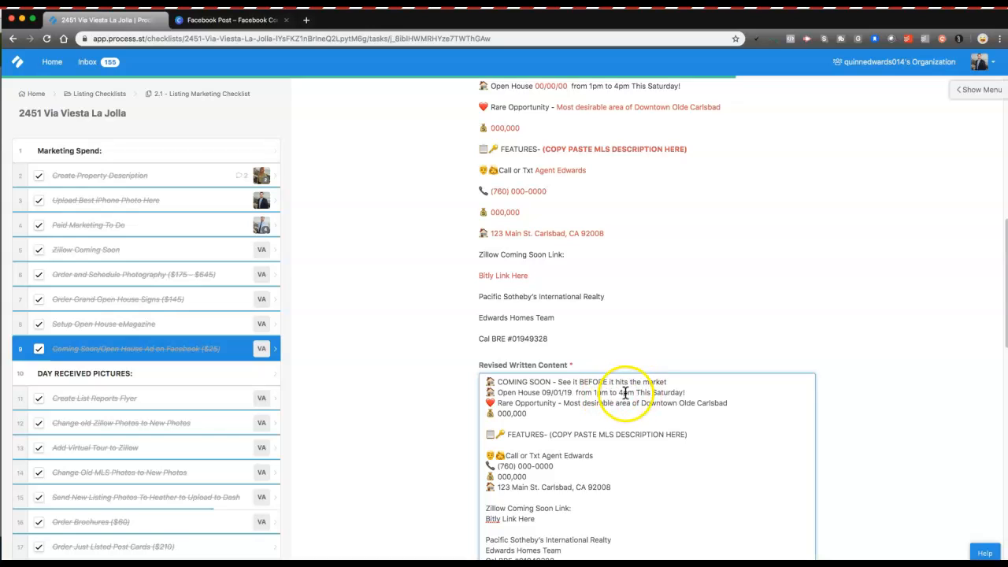
pyautogui.doubleClick(667, 392)
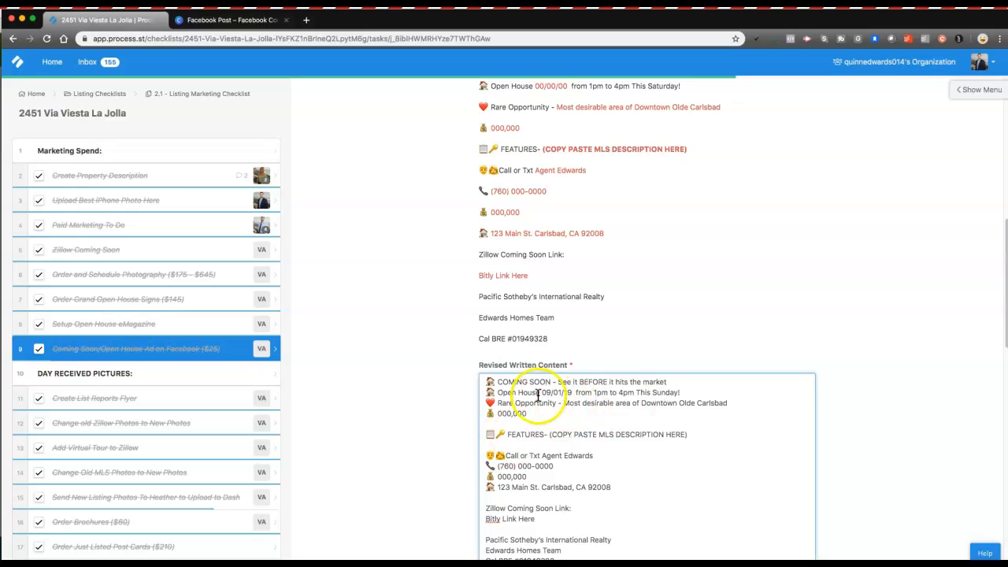
pyautogui.moveTo(602, 403); pyautogui.dragTo(701, 404)
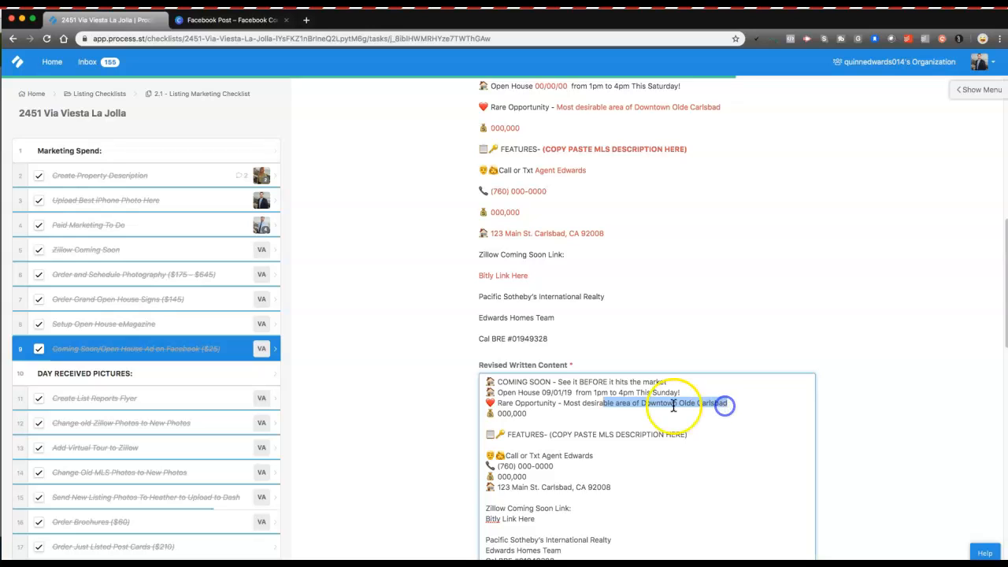
pyautogui.click(721, 405)
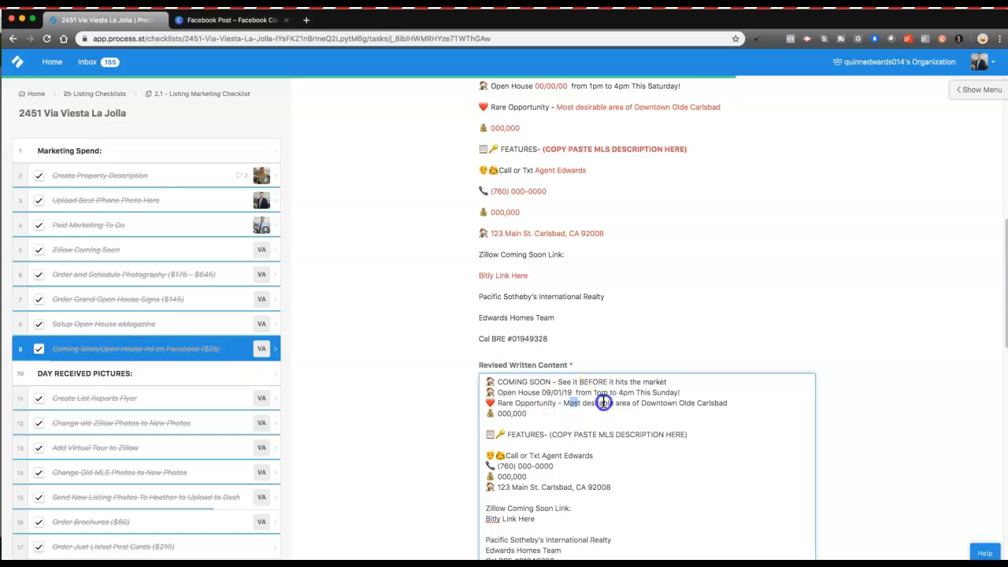
pyautogui.moveTo(567, 403); pyautogui.dragTo(730, 403)
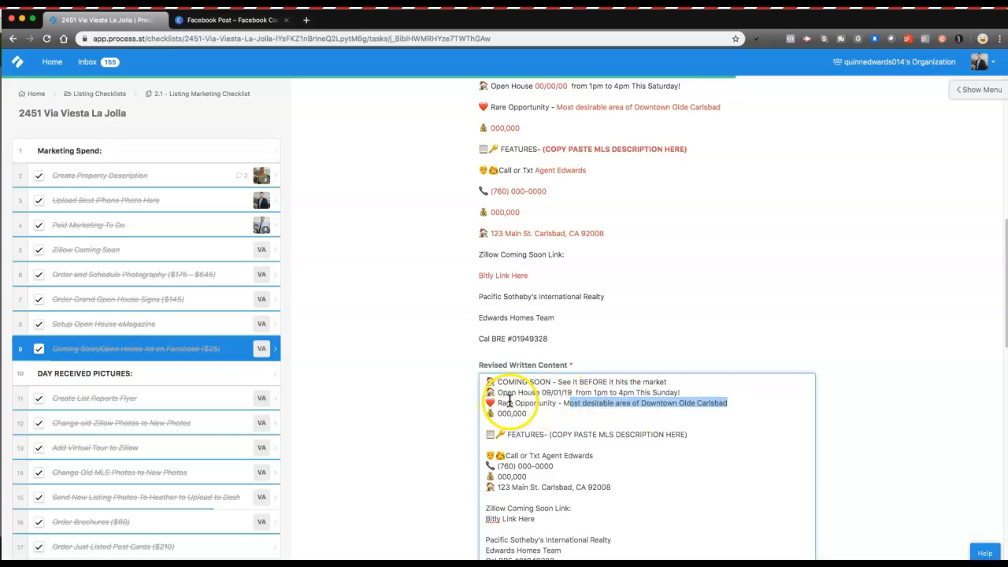
pyautogui.click(113, 179)
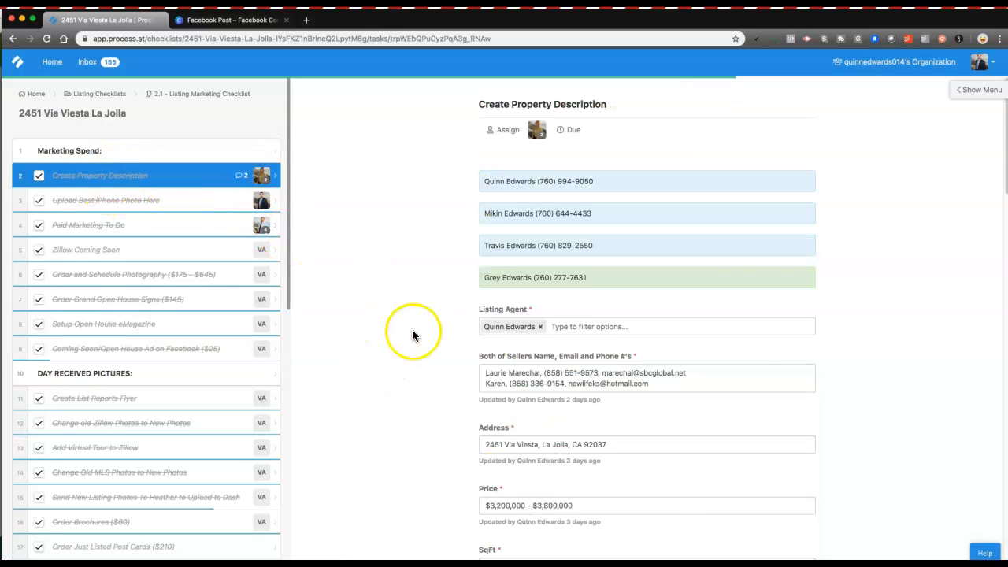
# Step: Copy 'Ocean and Shore Views!' from the MLS description and go back to the Facebook ad task
pyautogui.scroll(-6, 412, 329)
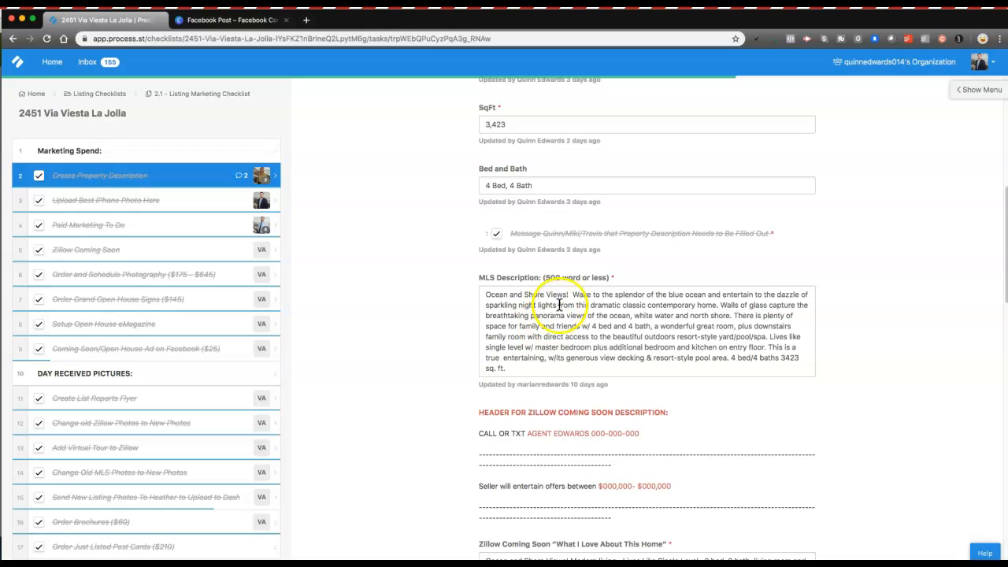
pyautogui.moveTo(568, 294); pyautogui.dragTo(476, 297)
pyautogui.hotkey('ctrl', 'c')
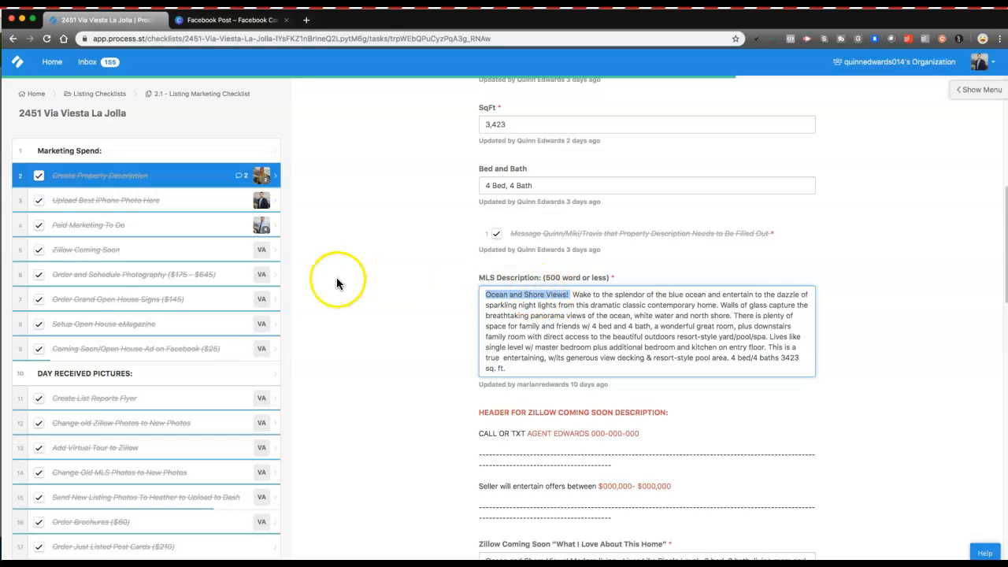
pyautogui.click(265, 348)
pyautogui.scroll(-10, 666, 323)
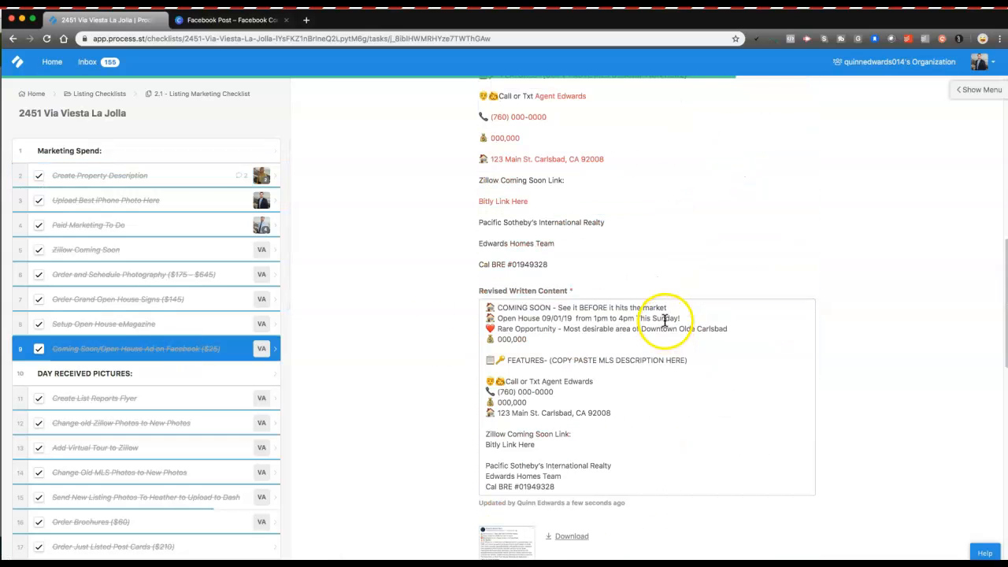
# Step: Replace the Rare Opportunity wording with the pasted 'Ocean and Shore Views!' headline
pyautogui.moveTo(563, 328); pyautogui.dragTo(747, 326)
pyautogui.hotkey('ctrl', 'v')
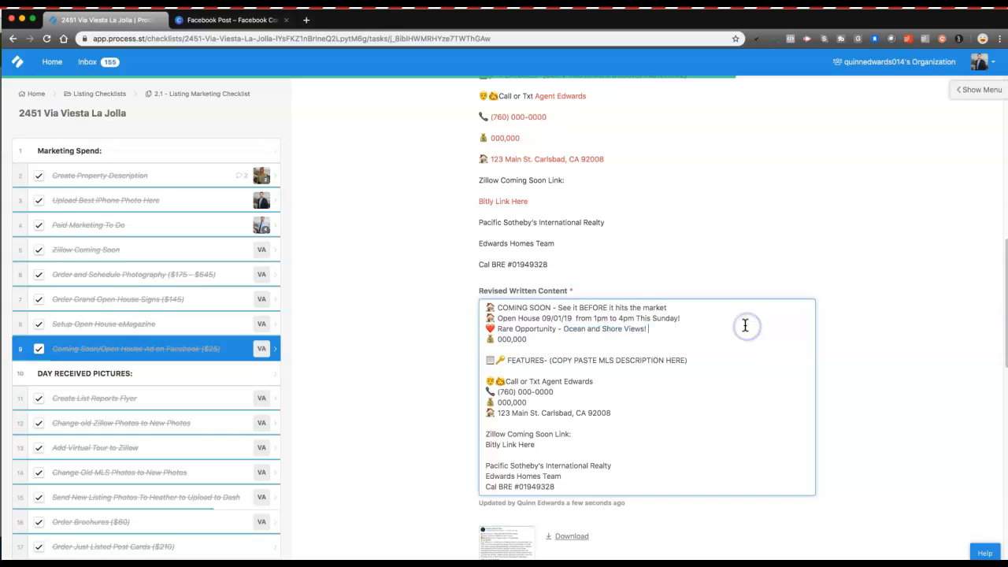
pyautogui.click(527, 339)
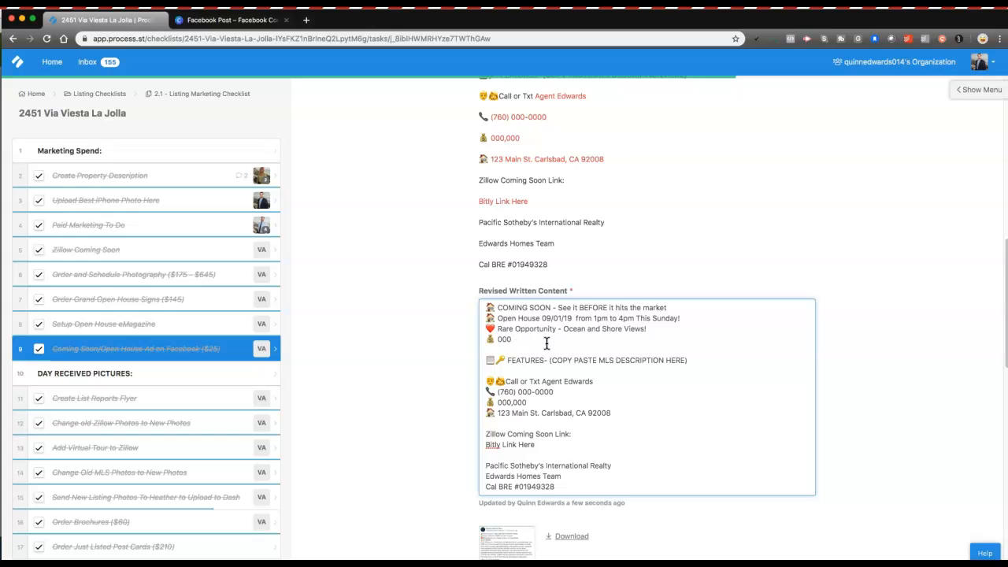
# Step: Copy the price range from task 2 and paste $3,200,000 - $3,800,000 onto the ad's price line
pyautogui.click(126, 172)
pyautogui.scroll(-2, 471, 330)
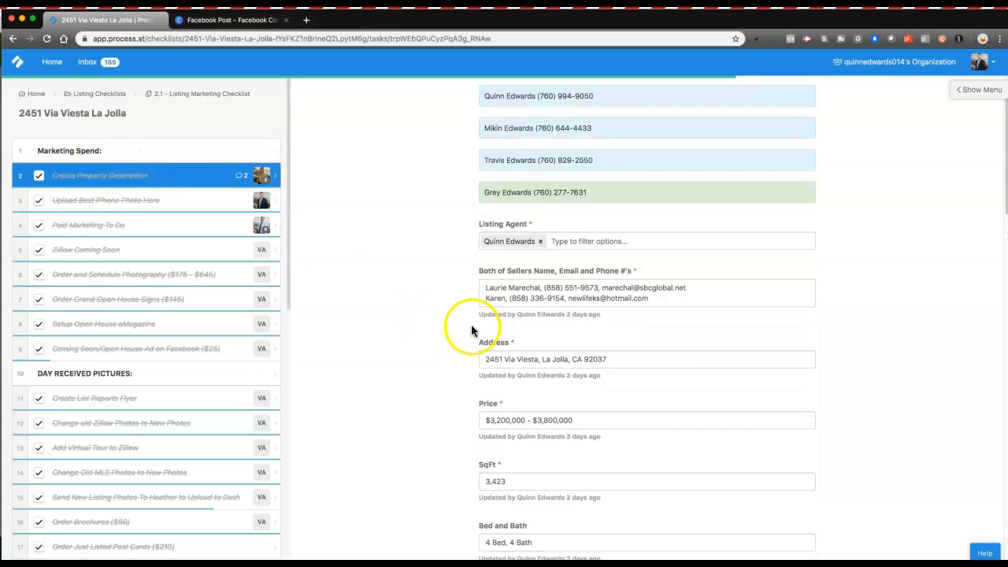
pyautogui.tripleClick(527, 415)
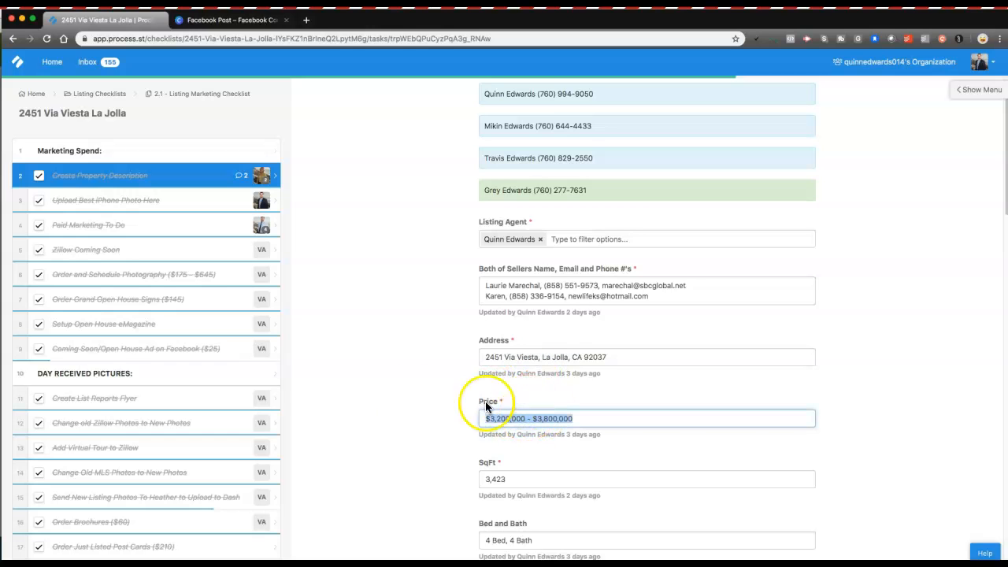
pyautogui.click(105, 348)
pyautogui.scroll(-15, 578, 333)
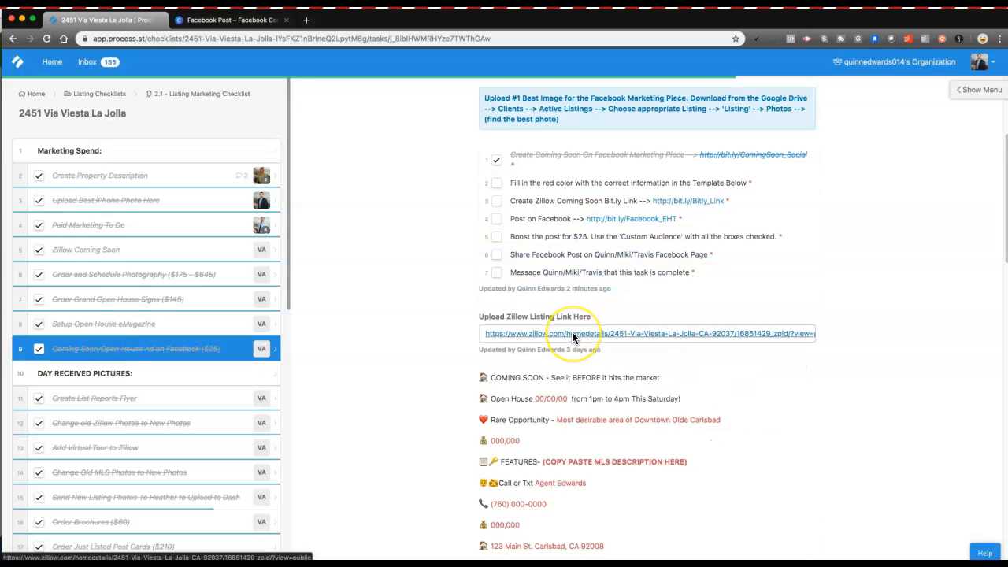
pyautogui.click(508, 260)
pyautogui.write('$3,500,000 - $3,800,000')
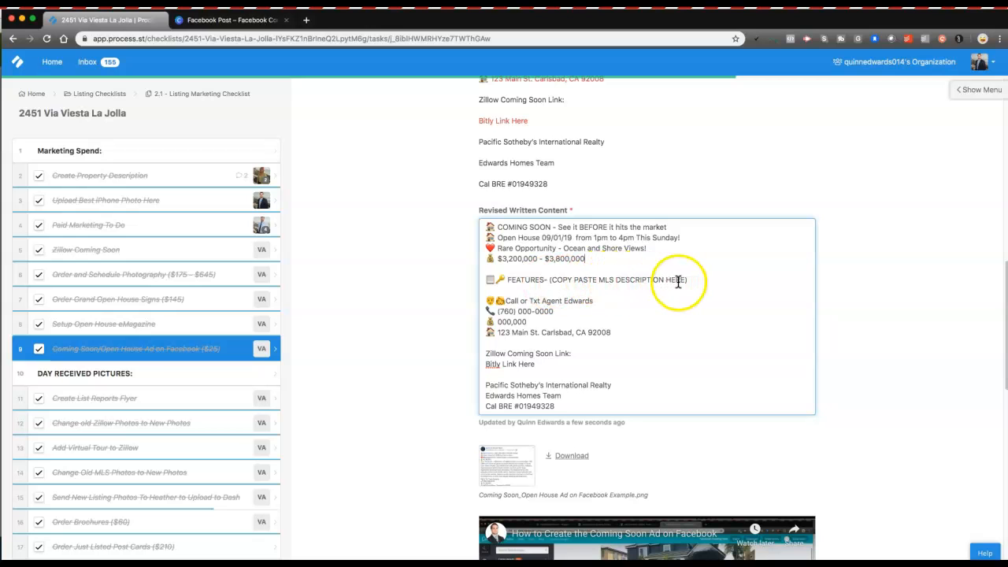
pyautogui.click(102, 178)
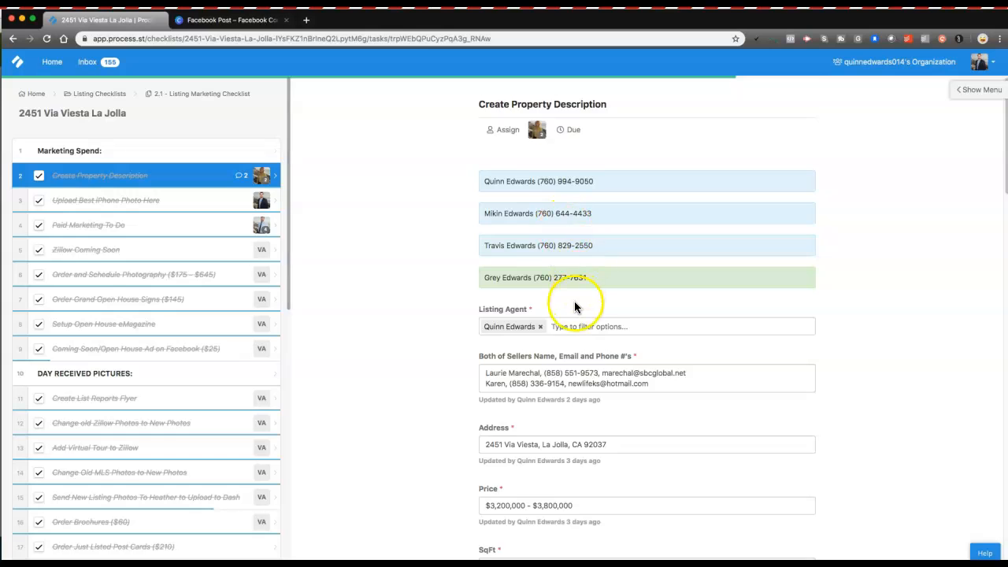
# Step: Copy the whole MLS description and paste it over '(COPY PASTE MLS DESCRIPTION HERE)' in the ad
pyautogui.scroll(-5, 574, 301)
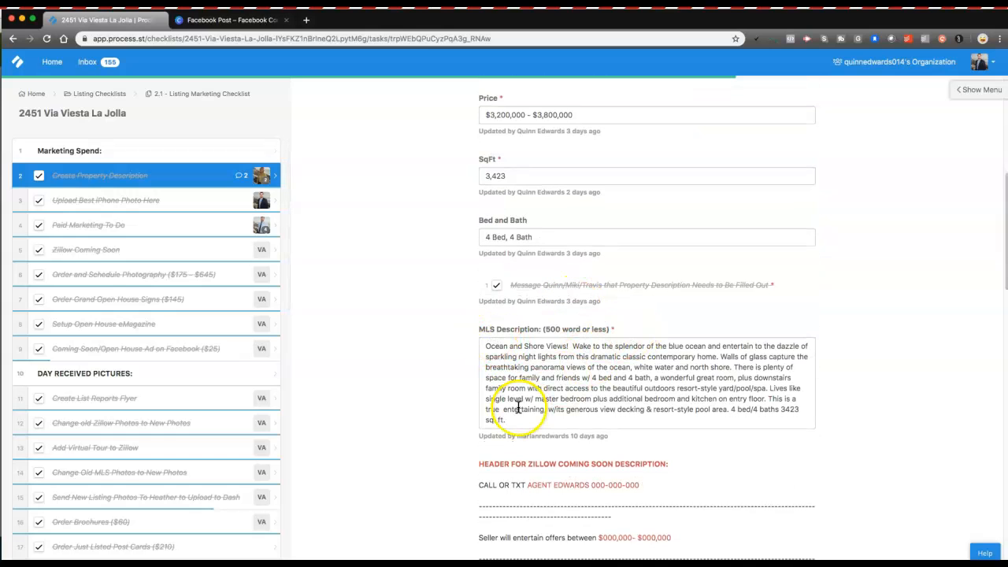
pyautogui.moveTo(511, 419); pyautogui.dragTo(482, 336)
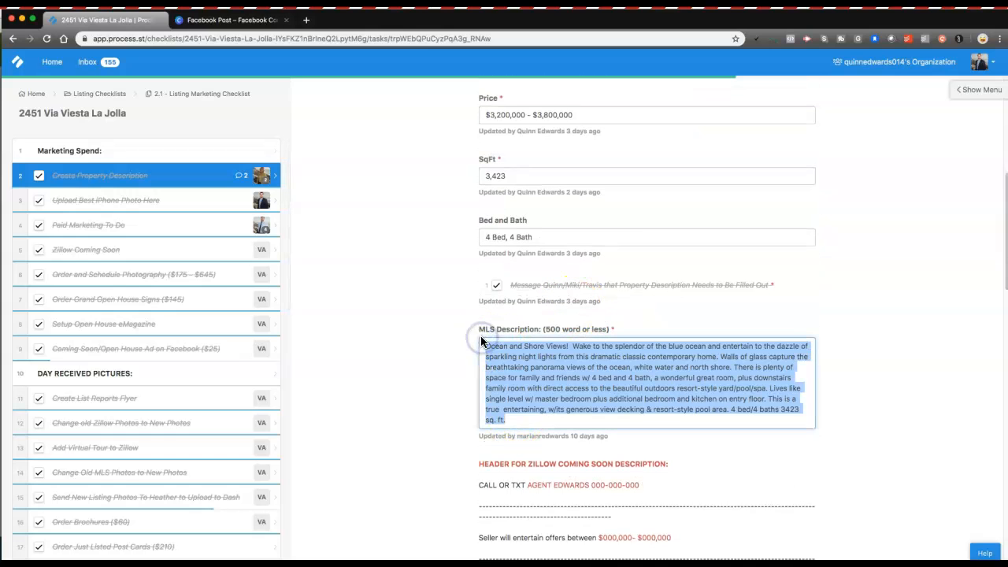
pyautogui.click(189, 351)
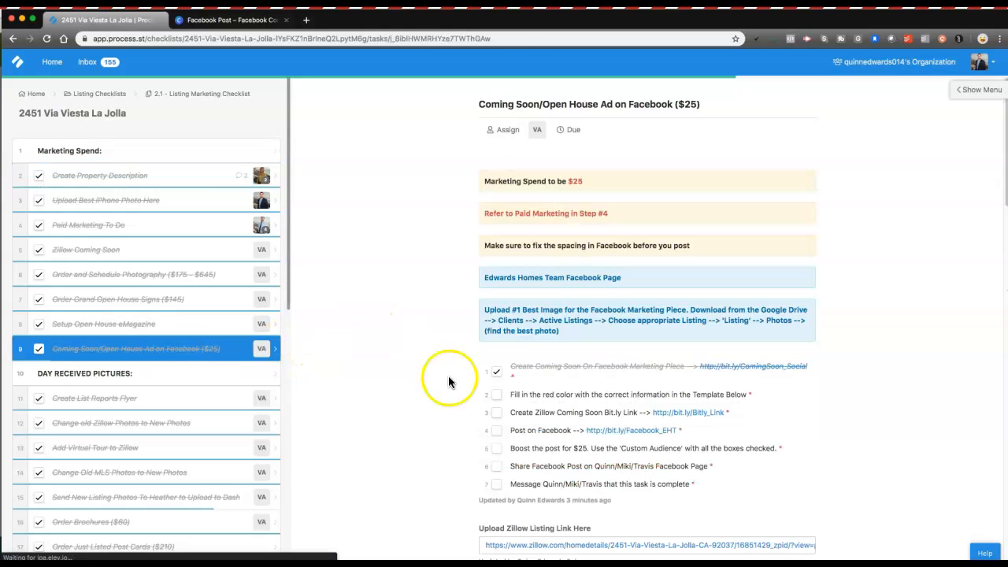
pyautogui.scroll(-10, 554, 408)
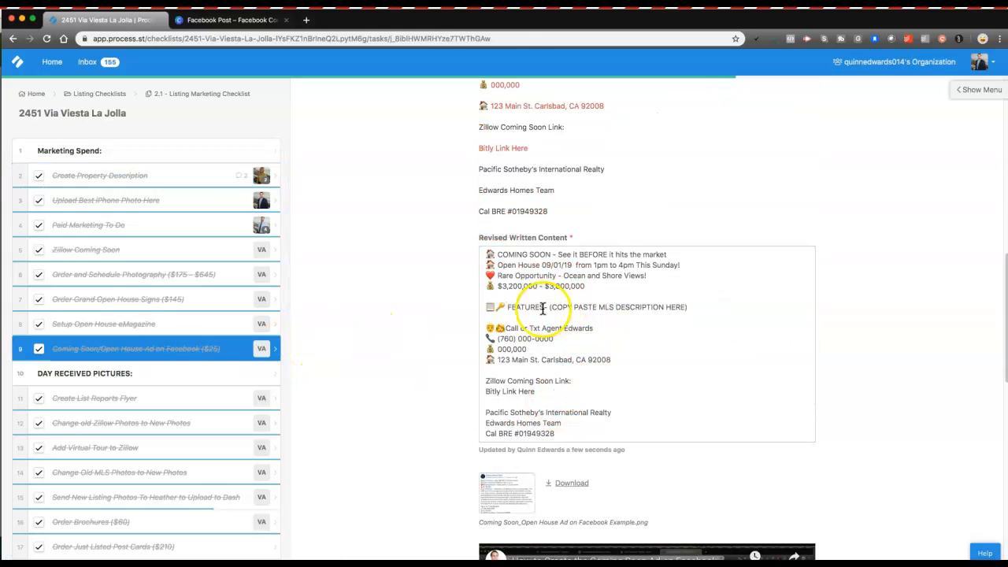
pyautogui.moveTo(550, 307); pyautogui.dragTo(665, 307)
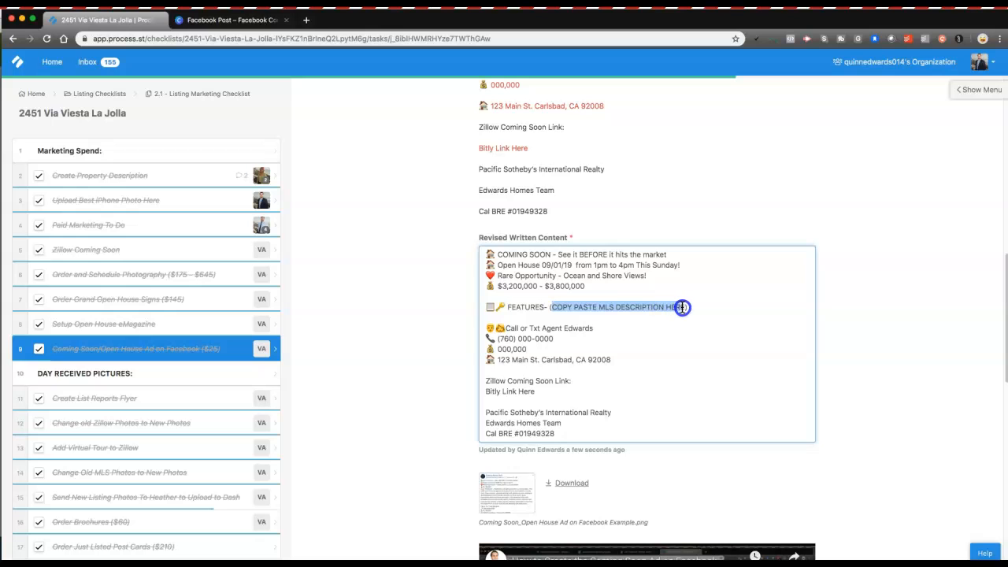
pyautogui.write('Ocean and Shore Views!  Wake to the splendor of the blue ocean and entertain to the dazzle of sparkling night lights from this dramatic classic contemporary home. Walls of glass capture the breathtaking panorama views of the ocean, white water and north shore. There is plenty of space for family and friends w/ 4 bed and 4 bath, a wonderful great room, plus downstairs family room with direct access to the beautiful outdoors resort-style yard/pool/spa. Lives like single level w/ master bedroom plus additional bedroom and kitchen on entry floor. This is a true  entertaining, w/its generous view decking & resort-style pool area. 4 bed/4 baths 3423 sq. ft.')
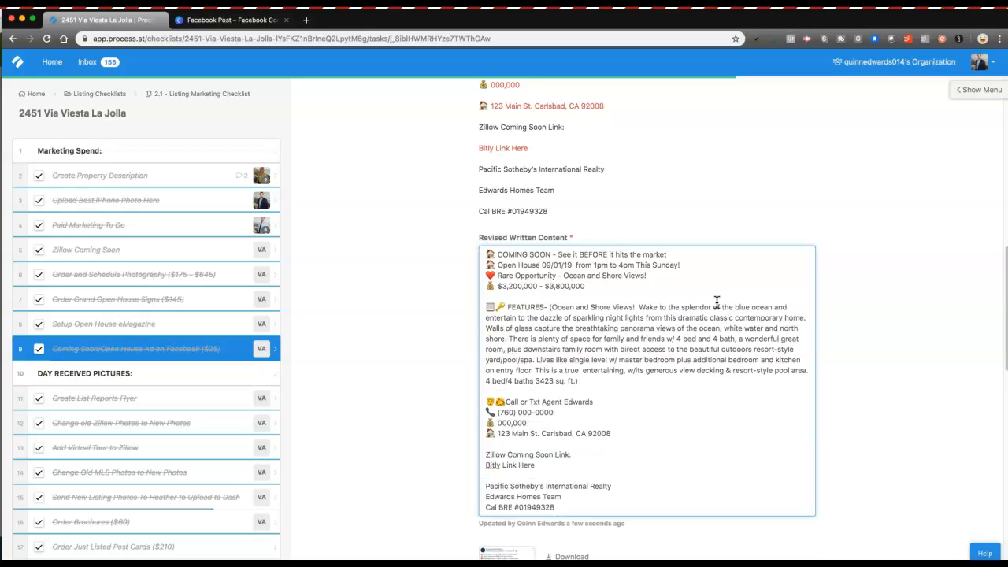
pyautogui.scroll(-2, 591, 276)
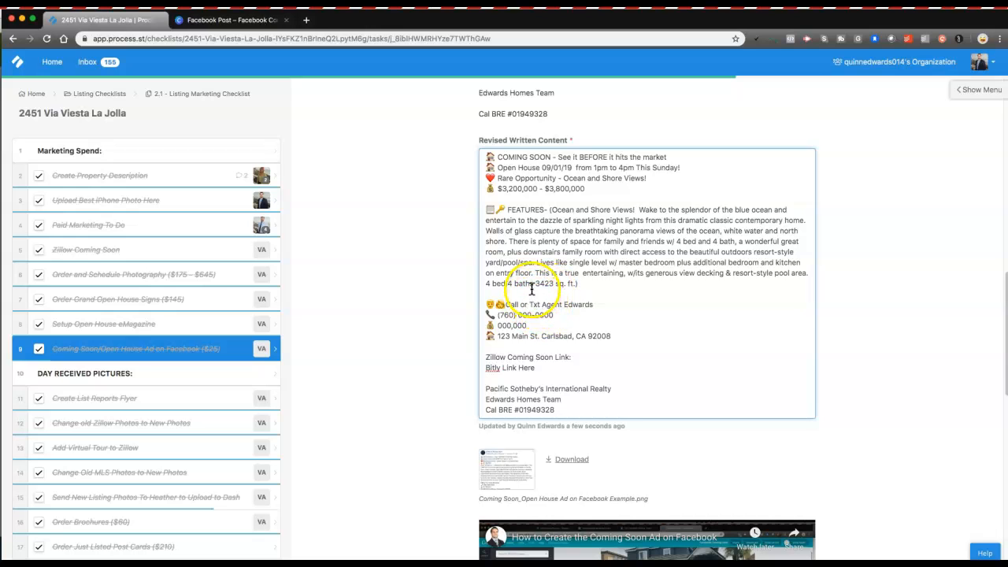
pyautogui.click(178, 178)
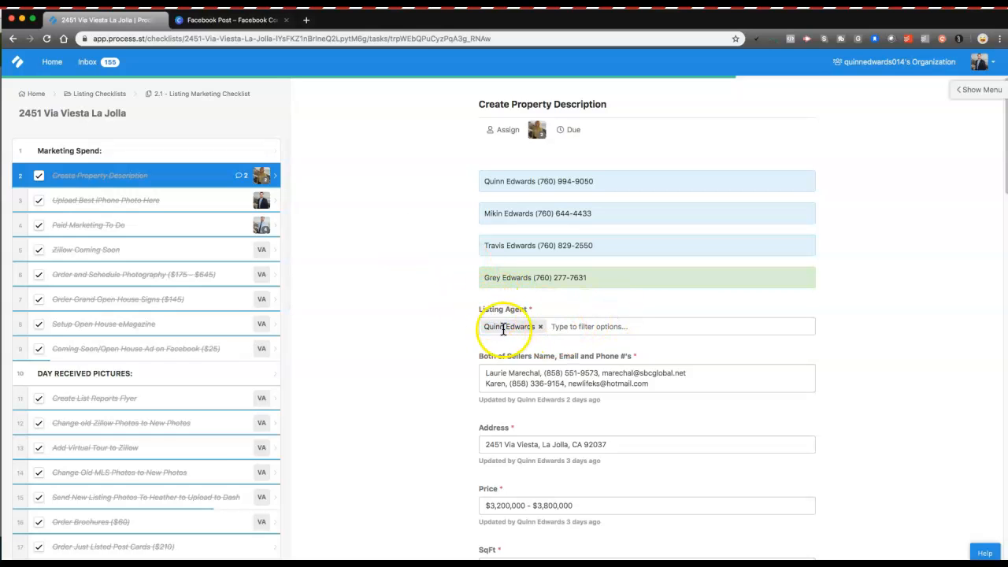
# Step: Replace 'Agent' in the Call or Txt line with the agent's name and delete the extra emoji
pyautogui.click(155, 350)
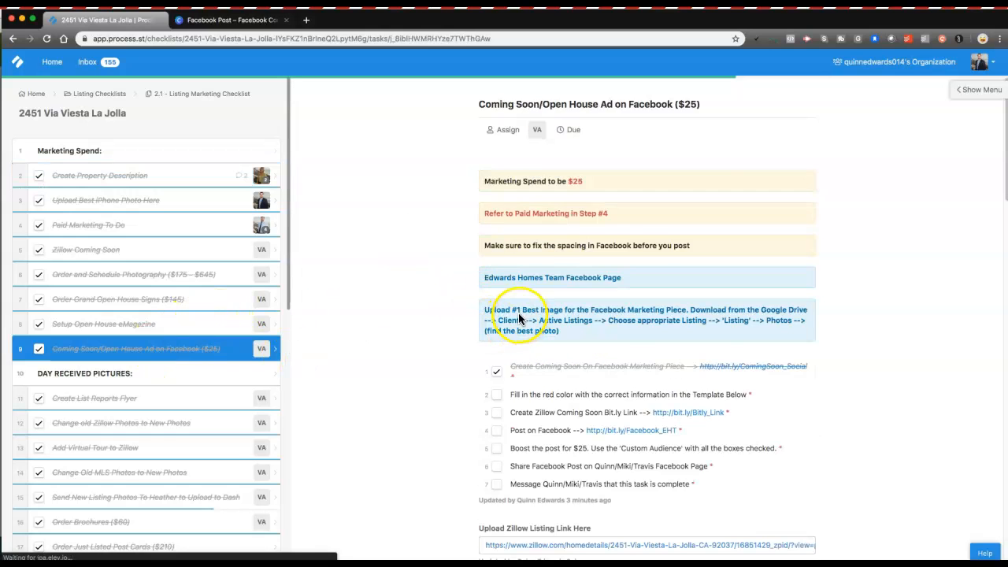
pyautogui.scroll(-6, 518, 307)
pyautogui.scroll(-2, 519, 305)
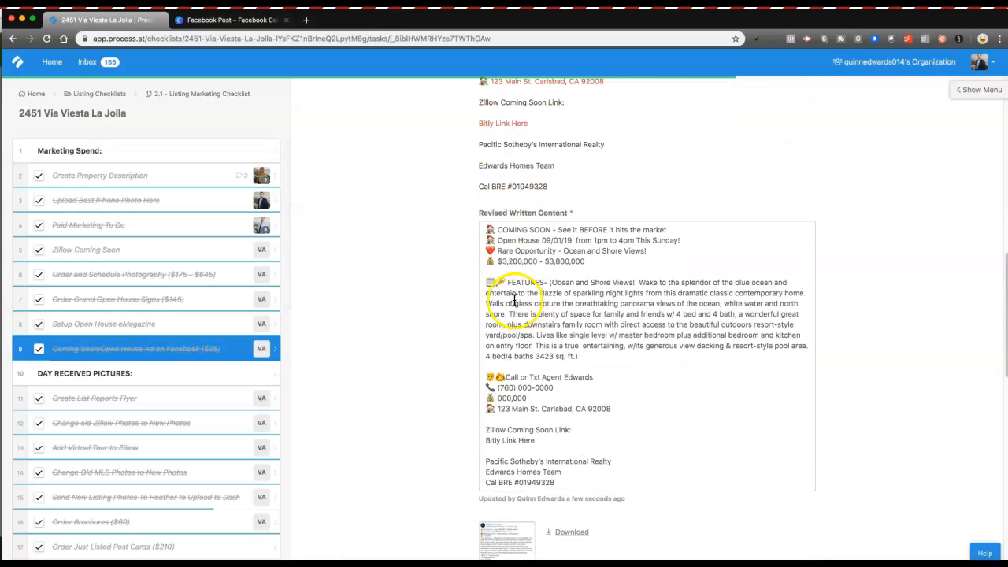
pyautogui.doubleClick(549, 378)
pyautogui.write('Quinn')
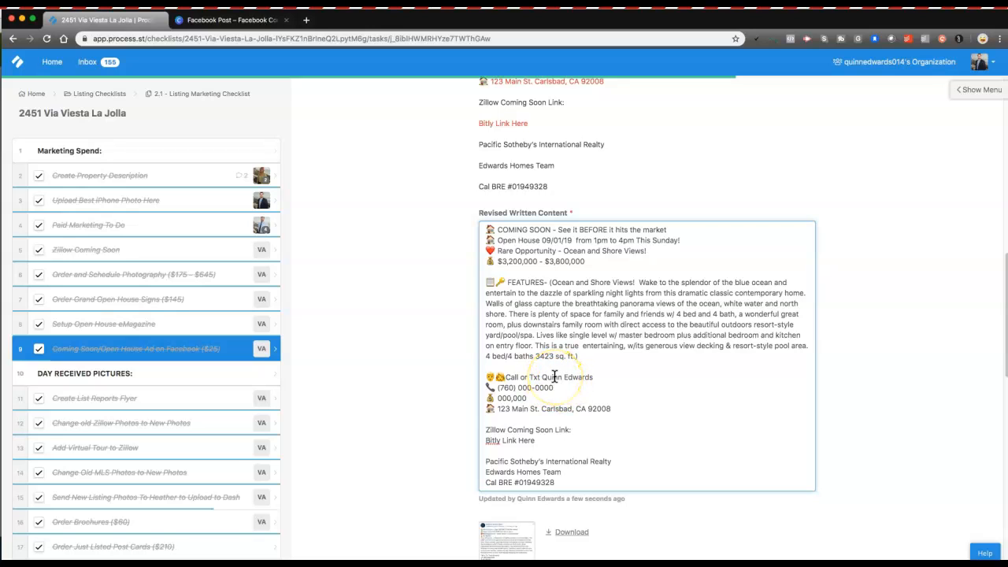
pyautogui.click(505, 377)
pyautogui.press('BackSpace')
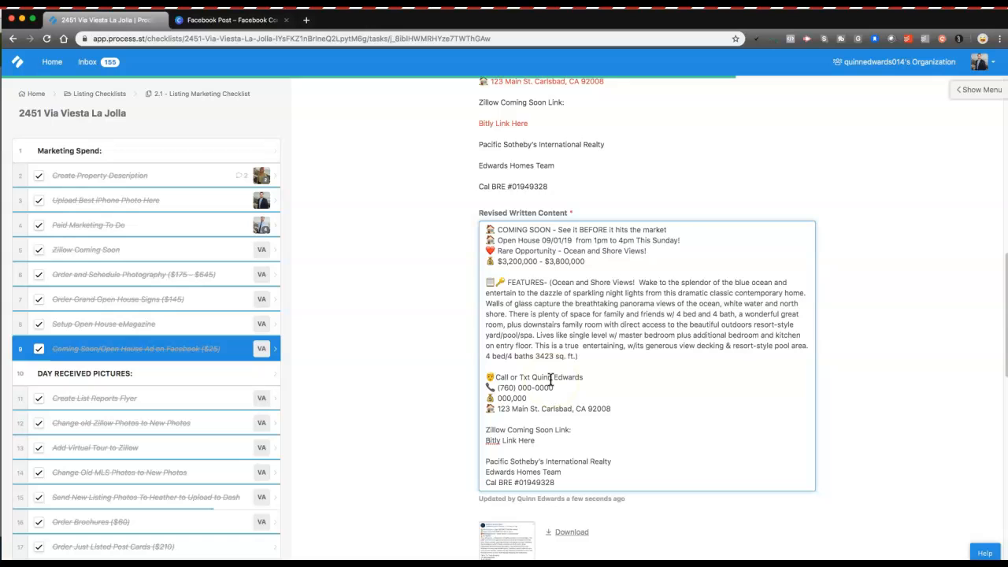
pyautogui.click(481, 371)
pyautogui.click(95, 178)
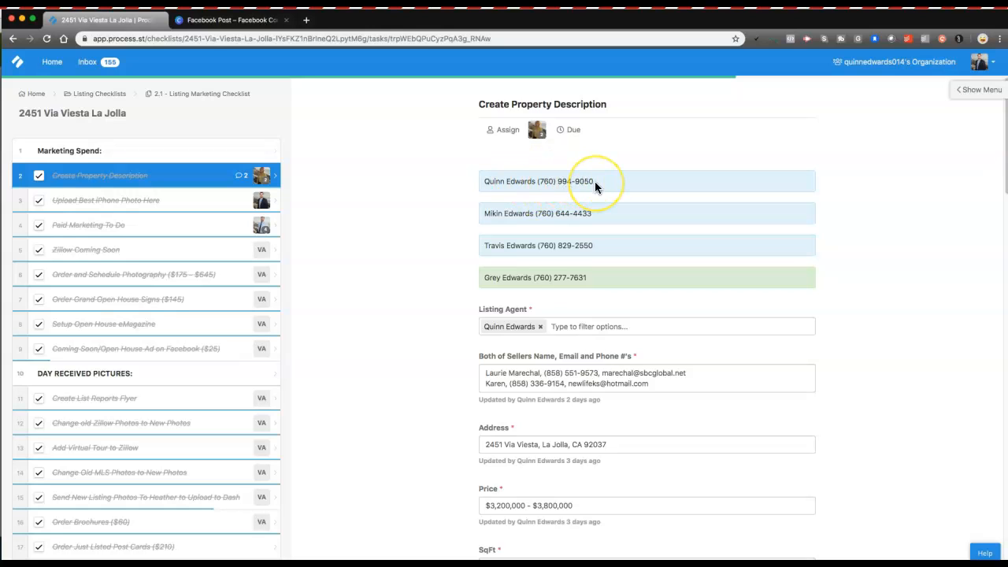
# Step: Copy the listing agent's phone number into the ad's contact block and edit the 000,000 price line
pyautogui.moveTo(595, 181); pyautogui.dragTo(536, 181)
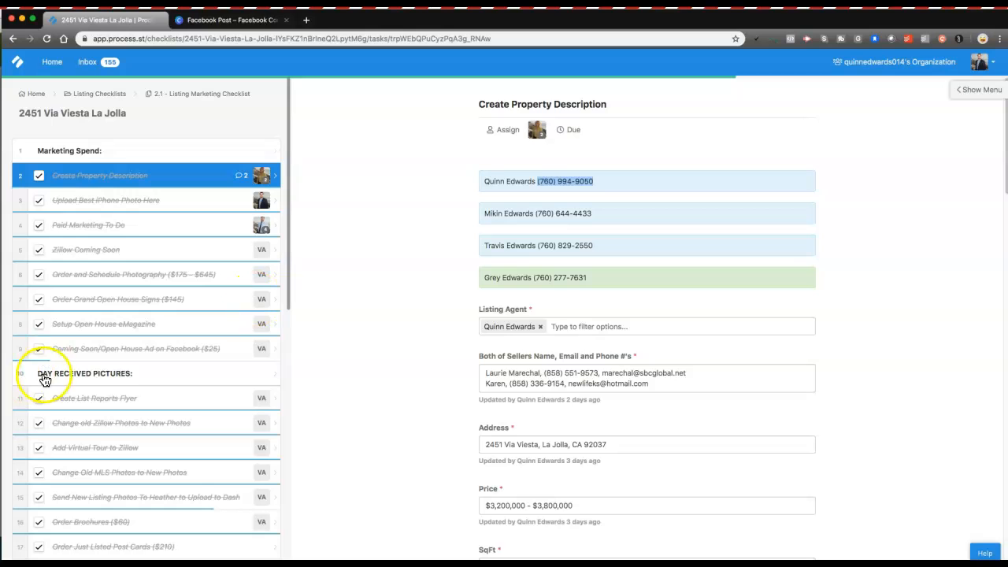
pyautogui.click(149, 351)
pyautogui.scroll(-3, 464, 377)
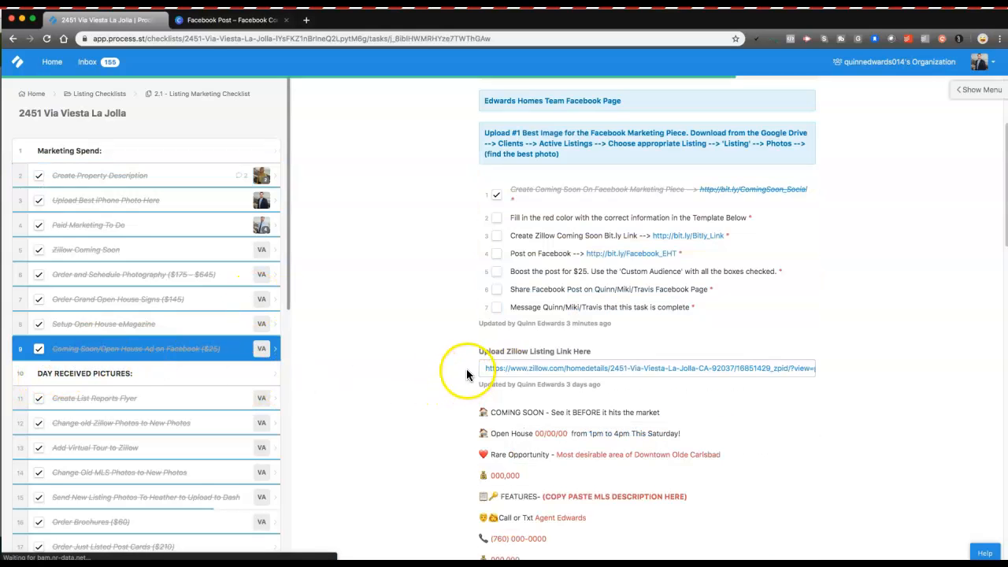
pyautogui.scroll(-5, 467, 375)
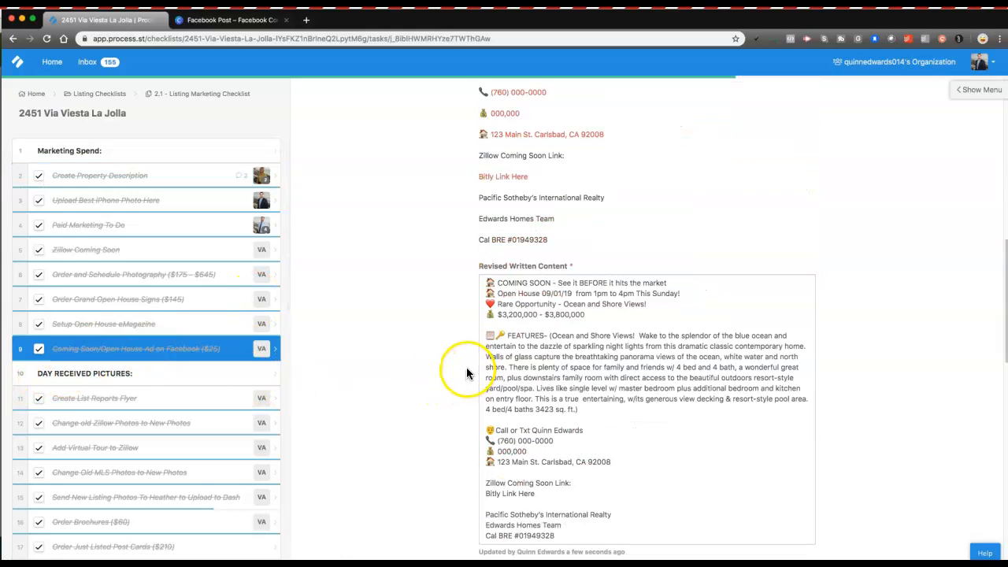
pyautogui.click(534, 441)
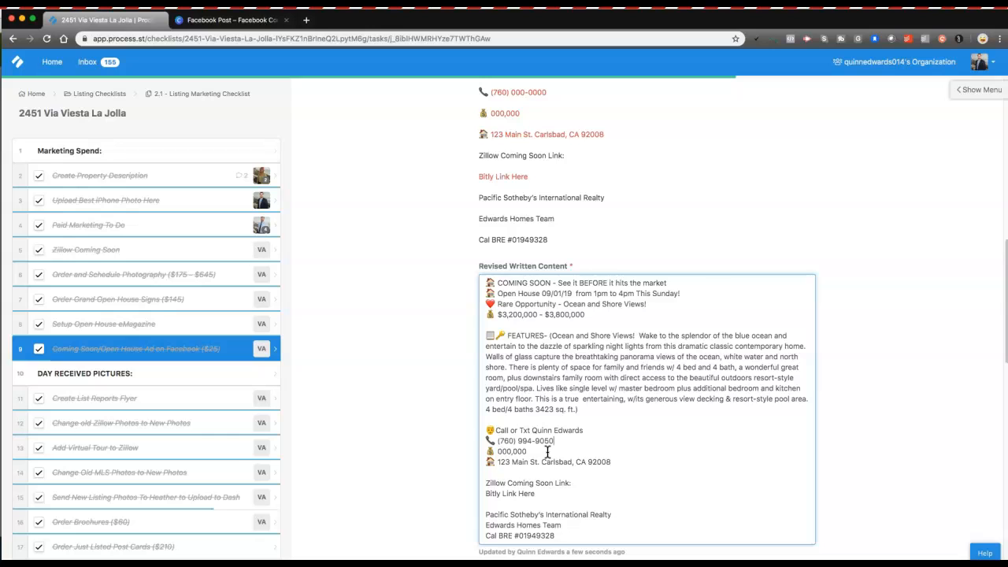
pyautogui.moveTo(587, 315); pyautogui.dragTo(504, 316)
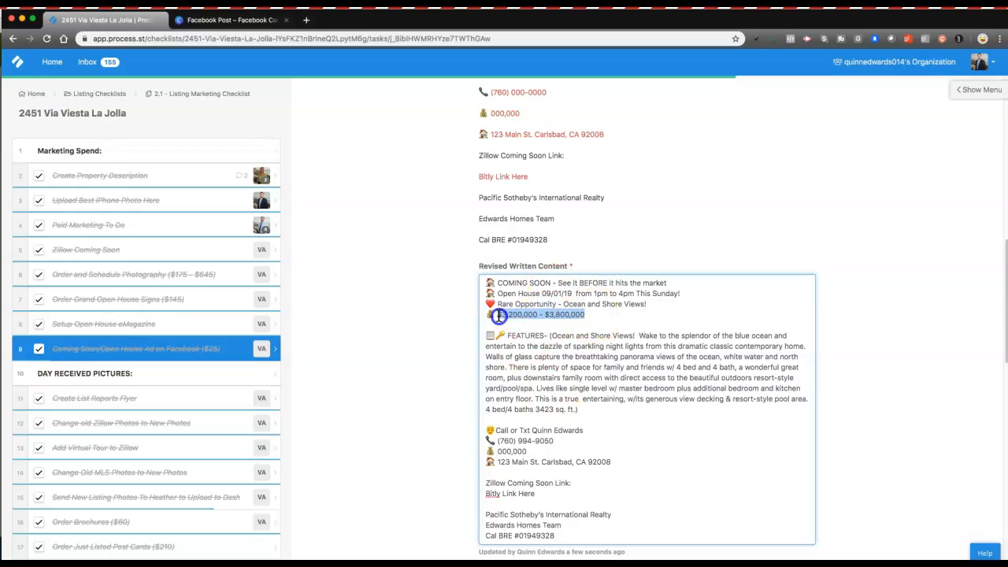
pyautogui.click(533, 451)
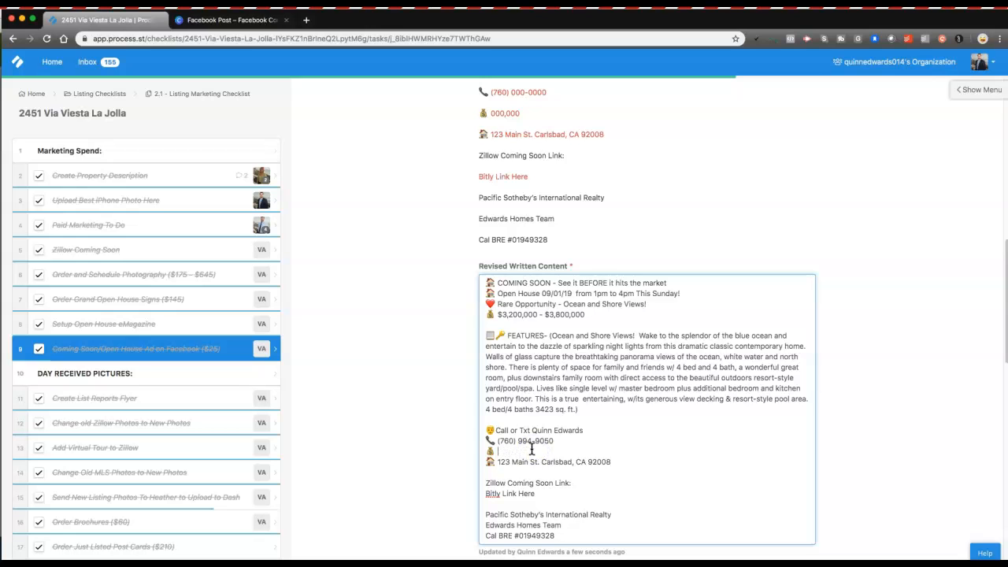
pyautogui.scroll(-2, 535, 342)
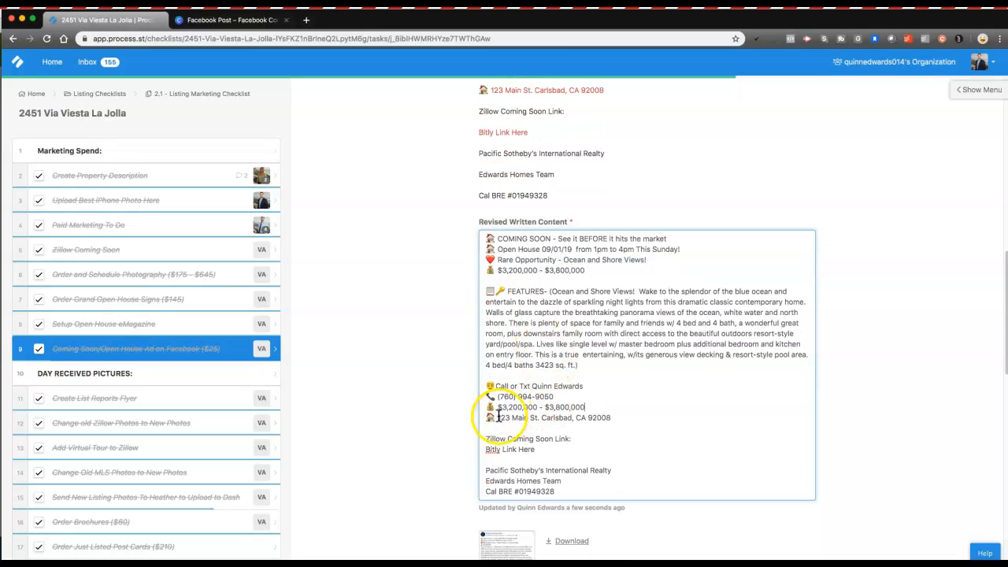
# Step: Copy the listing's address from Create Property Description and paste it over the 123 Main St. placeholder
pyautogui.click(139, 172)
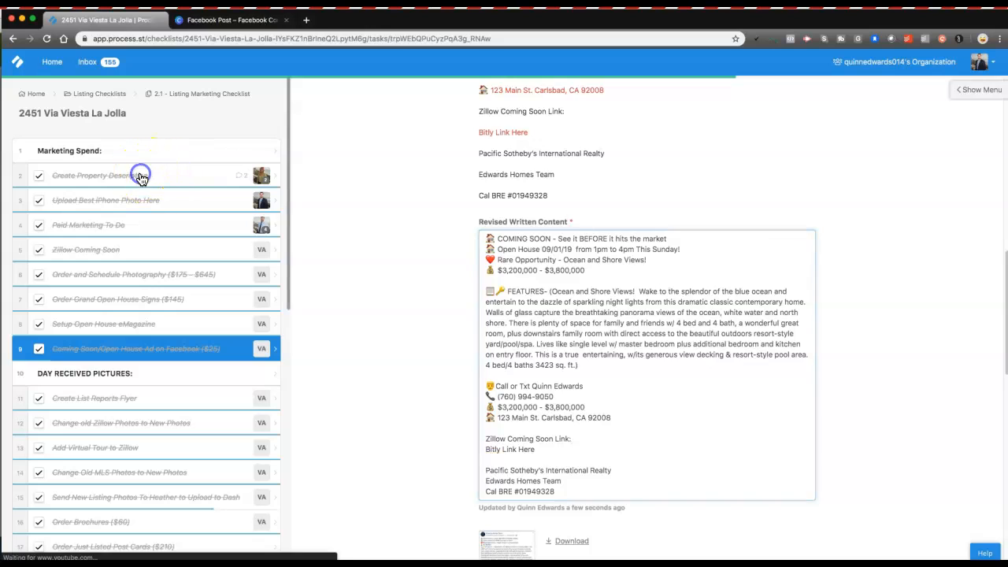
pyautogui.tripleClick(537, 445)
pyautogui.press('super+c')
pyautogui.click(145, 356)
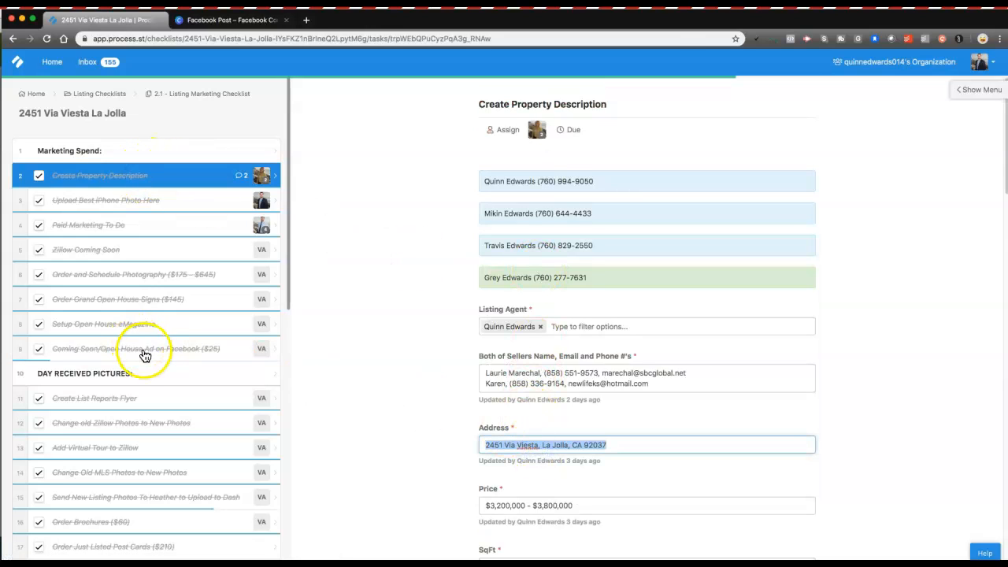
pyautogui.click(145, 356)
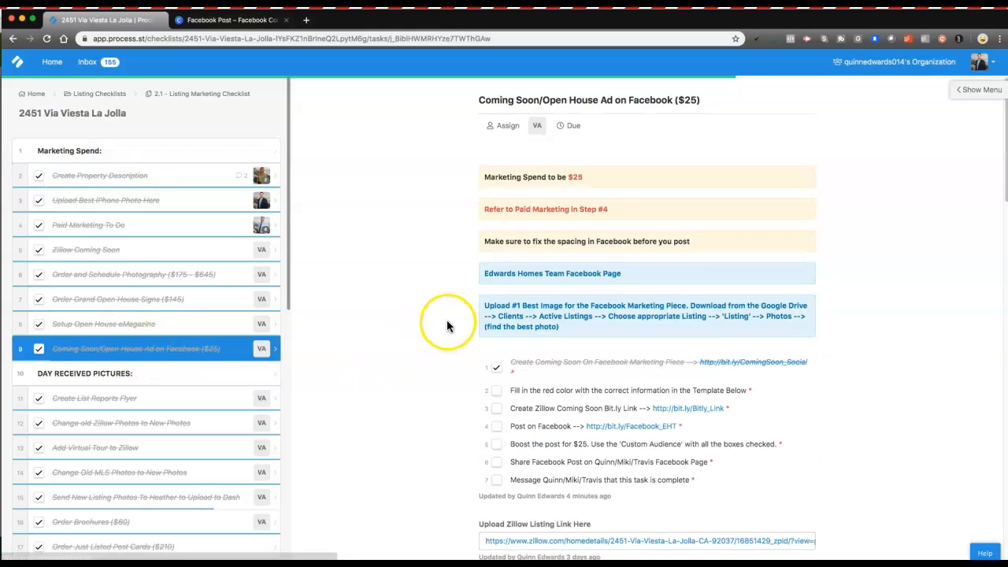
pyautogui.scroll(-10, 449, 316)
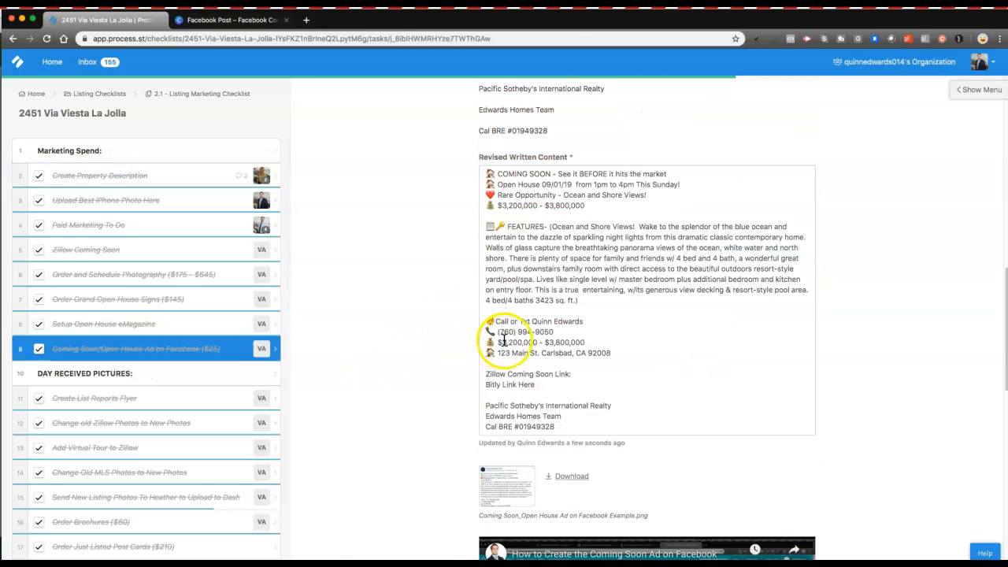
pyautogui.moveTo(498, 352); pyautogui.dragTo(604, 355)
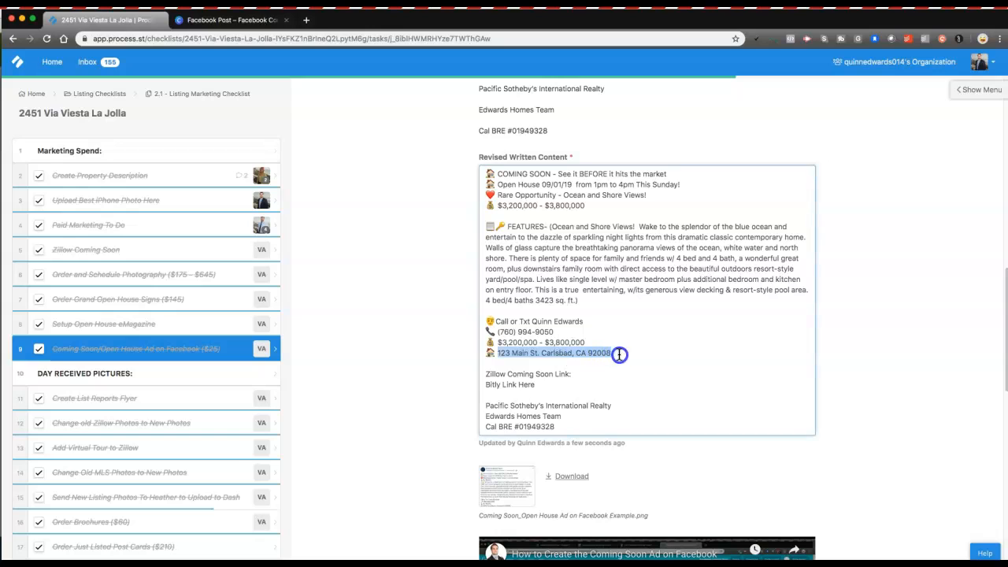
pyautogui.press('super+v')
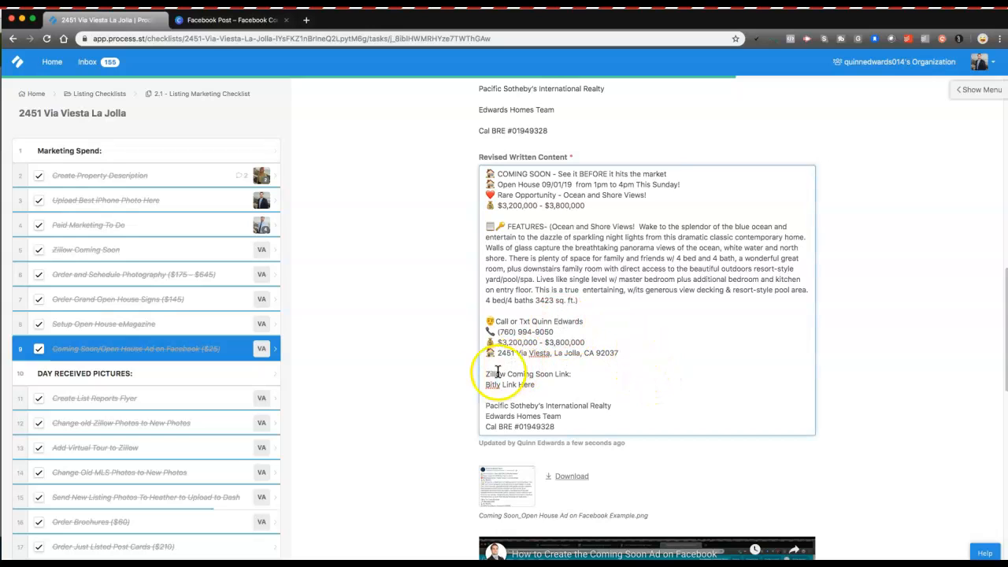
# Step: Check off task 9's second subtask for filling in the template's red placeholders
pyautogui.scroll(3, 532, 370)
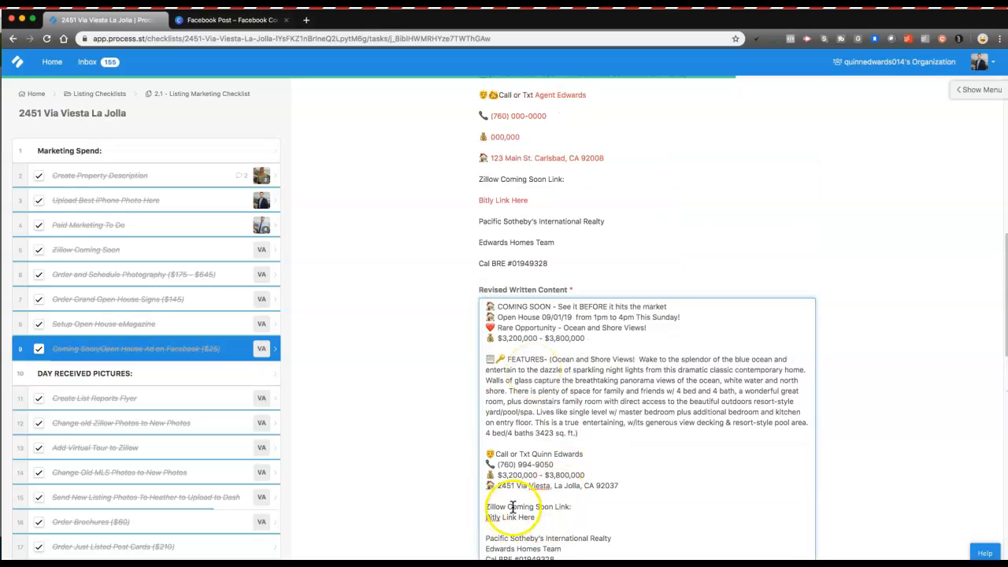
pyautogui.scroll(6, 541, 446)
pyautogui.scroll(7, 549, 446)
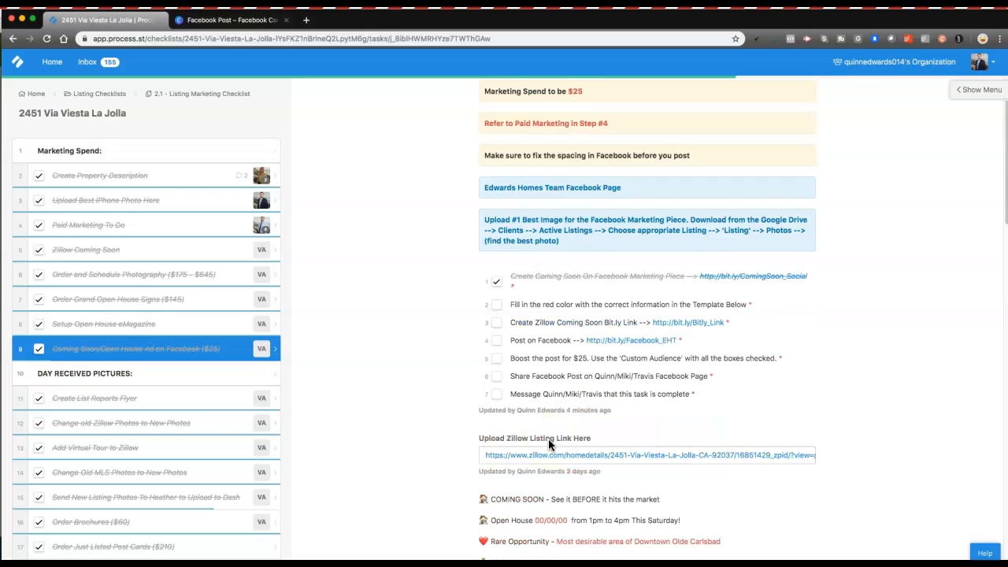
pyautogui.scroll(1, 441, 292)
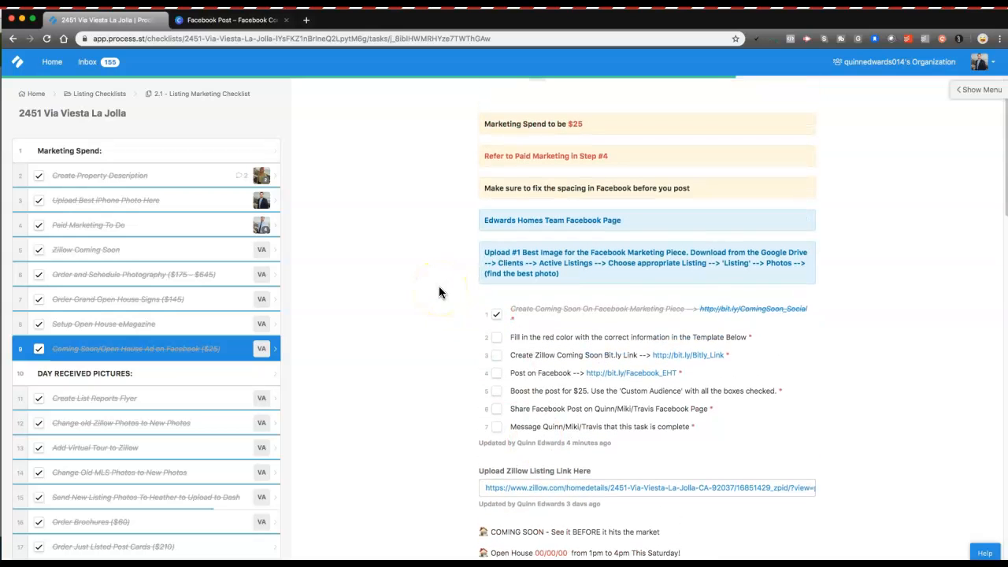
pyautogui.click(496, 337)
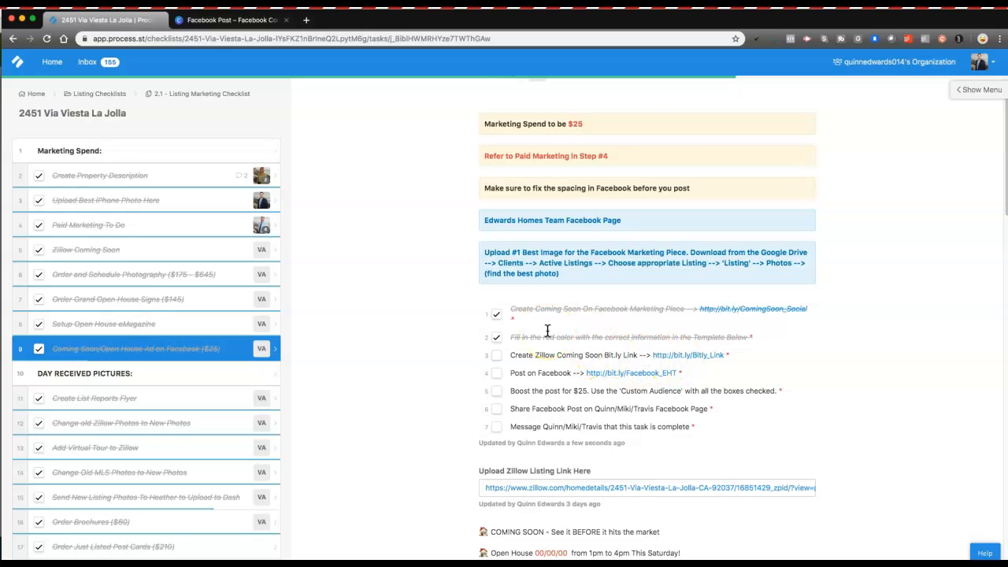
# Step: Open bit.ly/Bitly_Link from item 3, close the Canva Facebook Post tab, and start a new tab
pyautogui.click(660, 354)
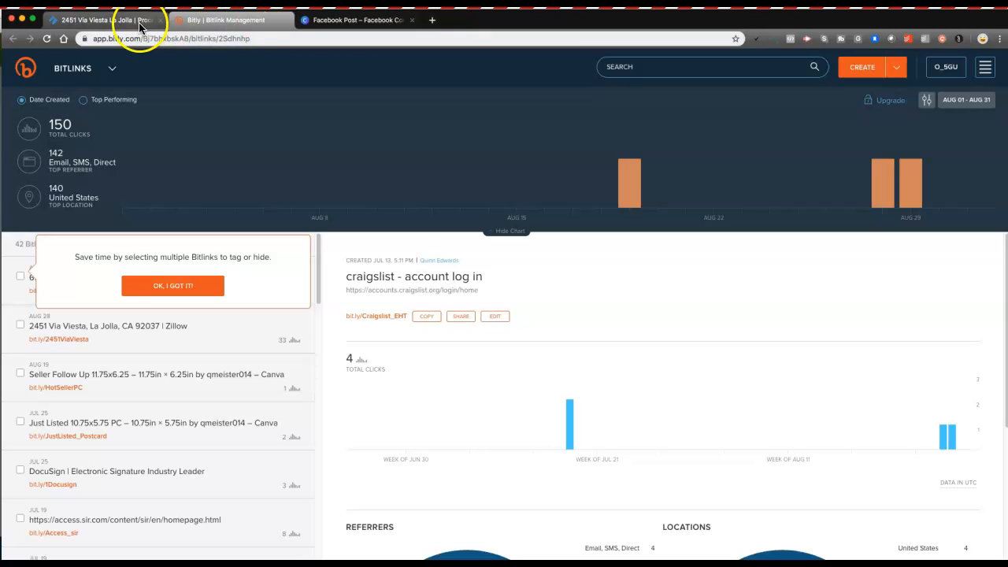
pyautogui.click(412, 20)
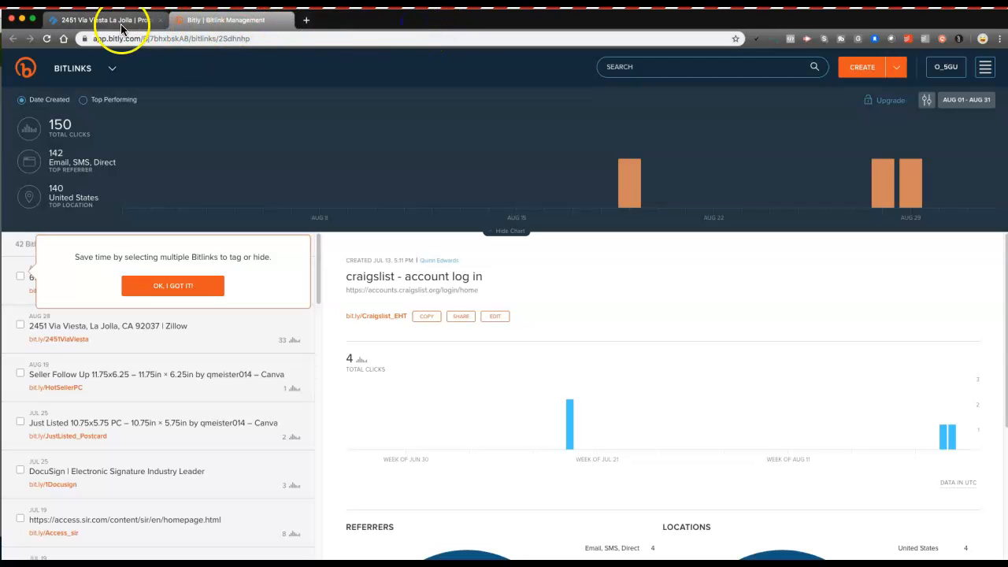
pyautogui.click(306, 20)
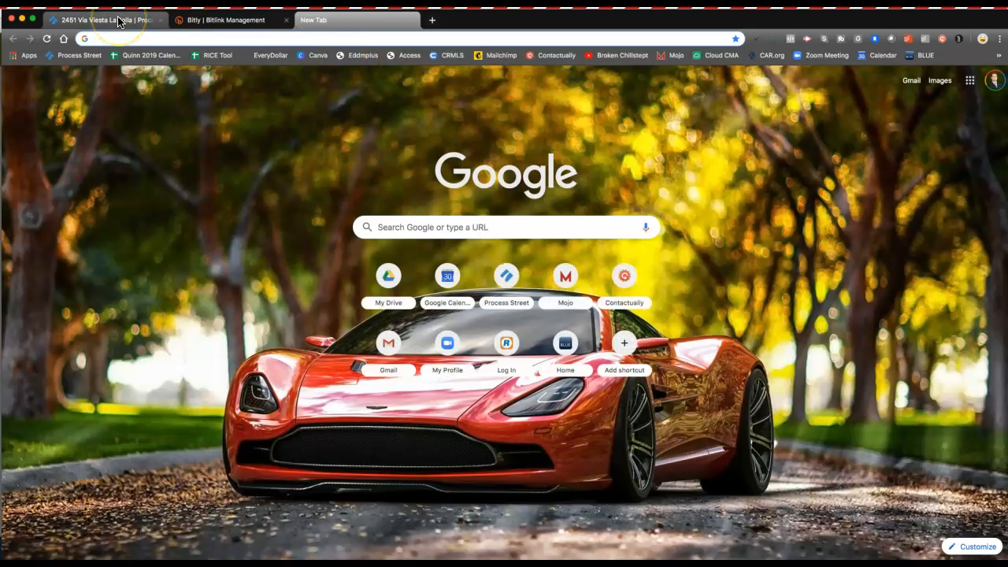
# Step: Search the checklist's property address in the new tab and open its Zillow listing, priced at $3,200,000
pyautogui.click(119, 21)
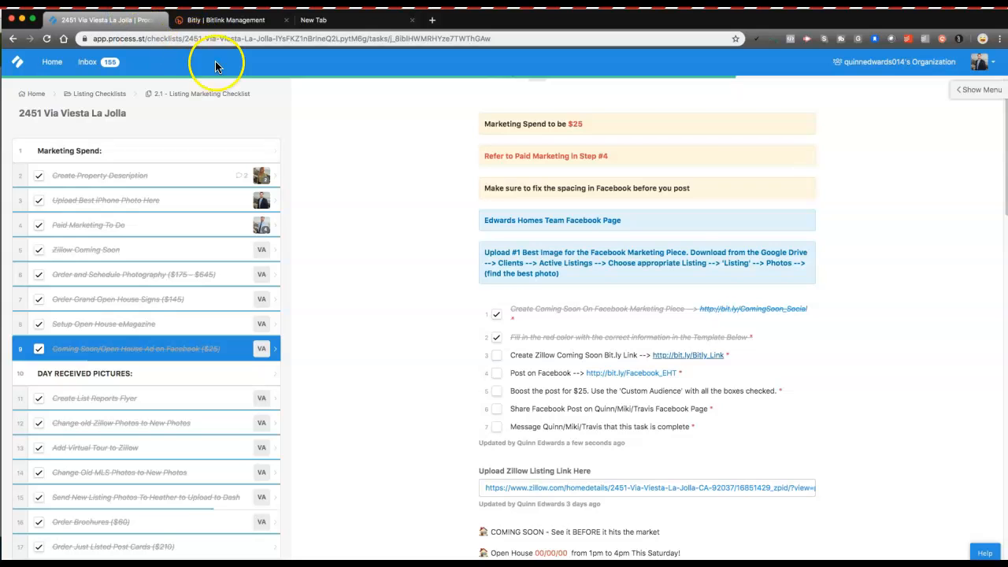
pyautogui.click(97, 114)
pyautogui.hotkey('ctrl', 'c')
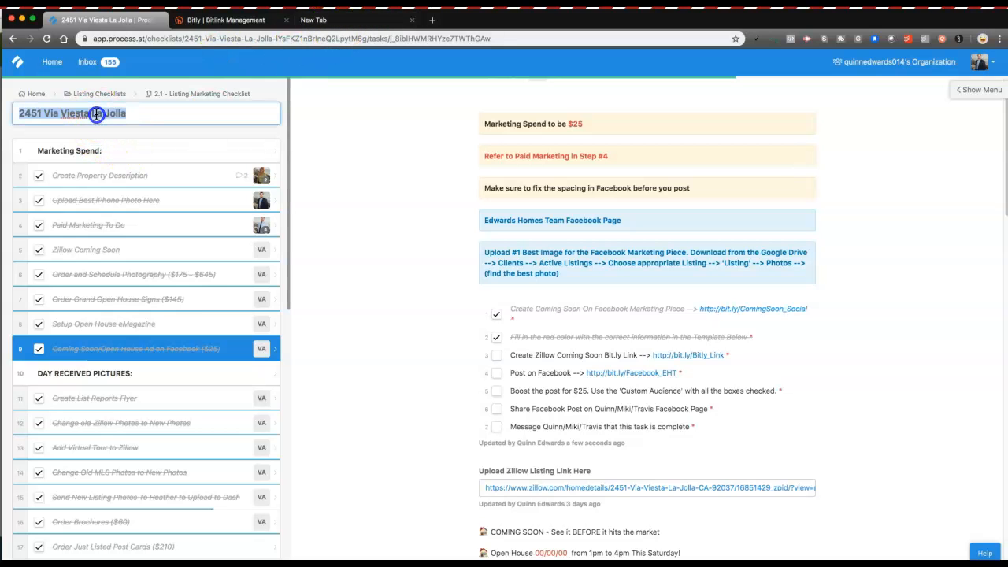
pyautogui.click(301, 19)
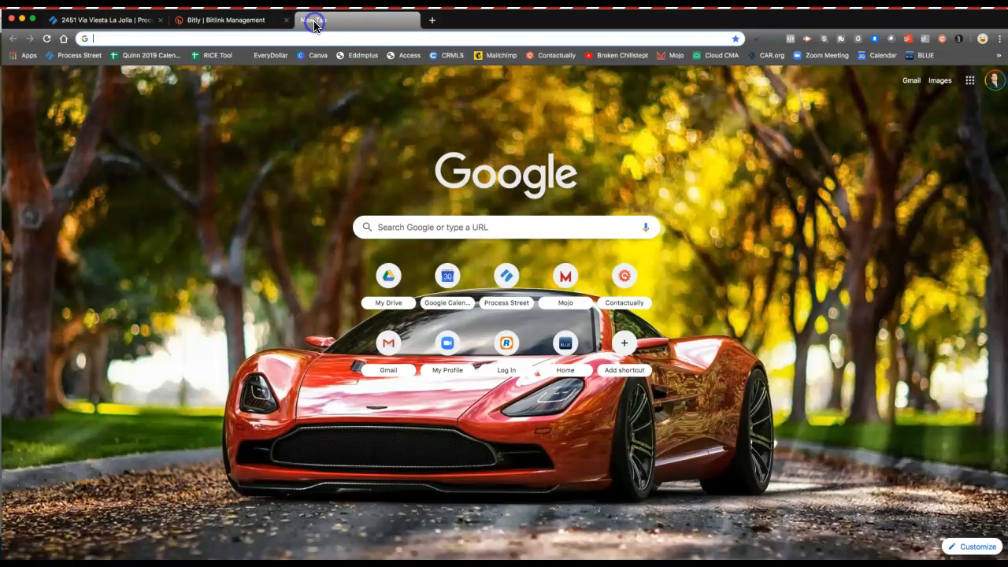
pyautogui.click(229, 40)
pyautogui.hotkey('ctrl', 'v')
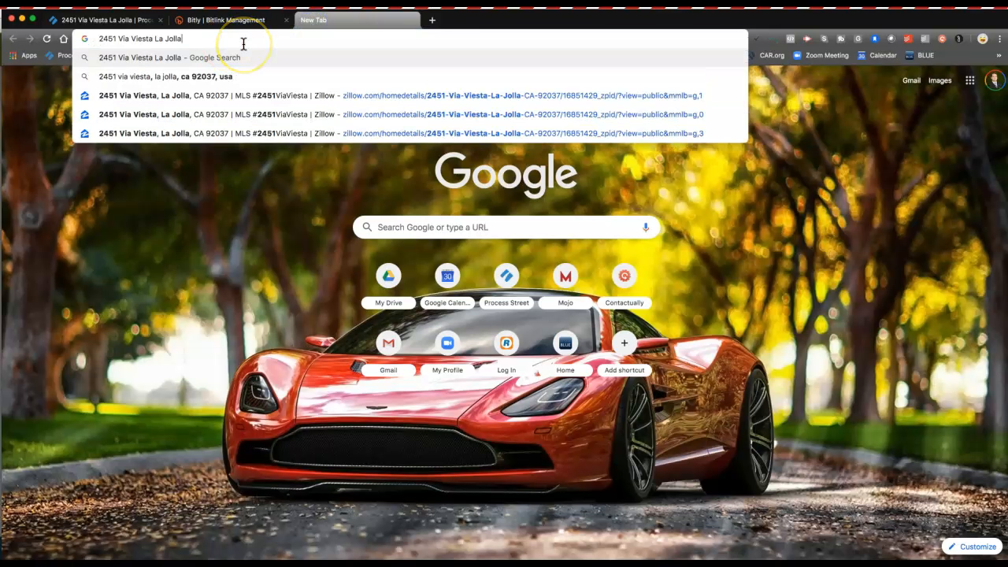
pyautogui.press('Return')
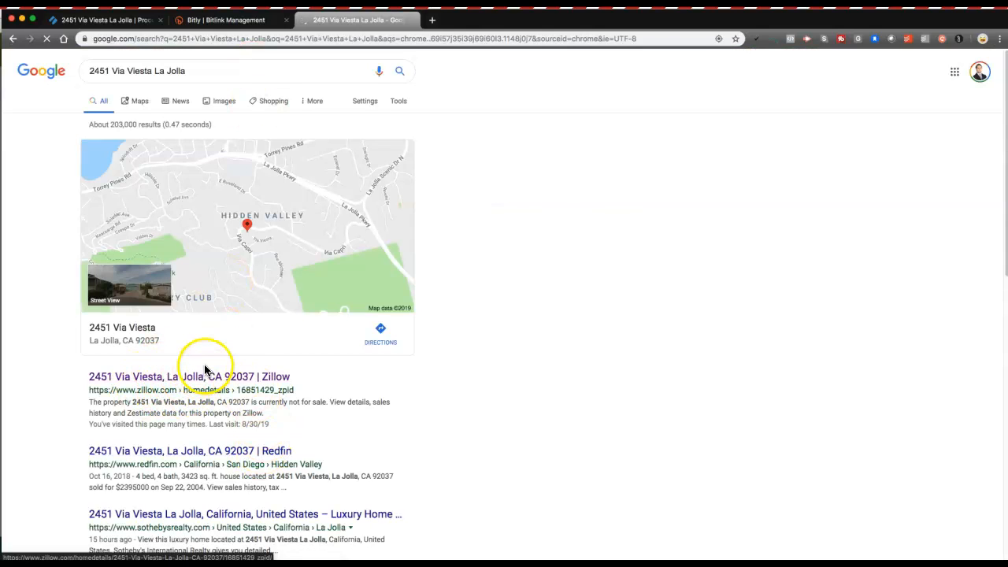
pyautogui.scroll(-1, 207, 364)
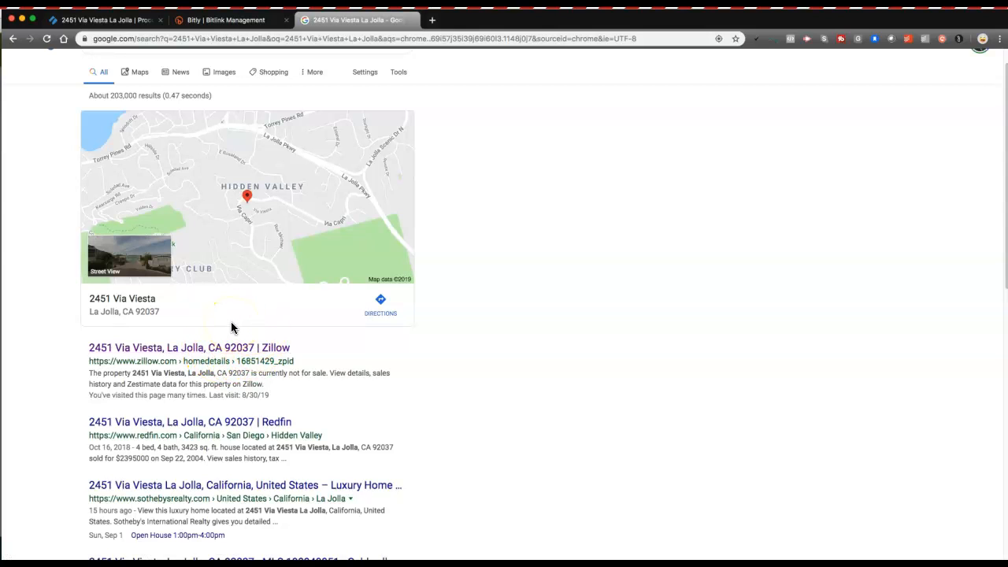
pyautogui.click(203, 349)
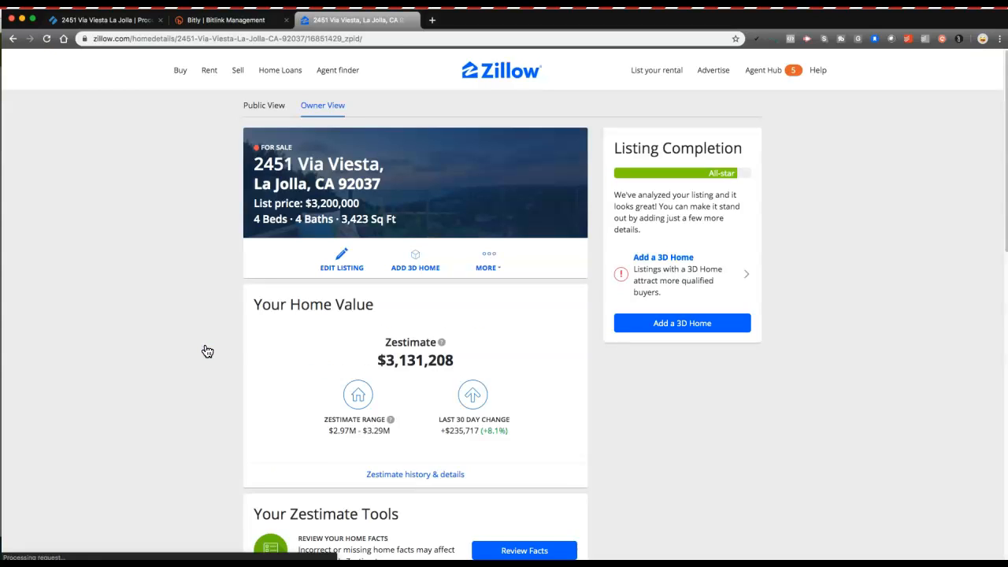
pyautogui.click(202, 323)
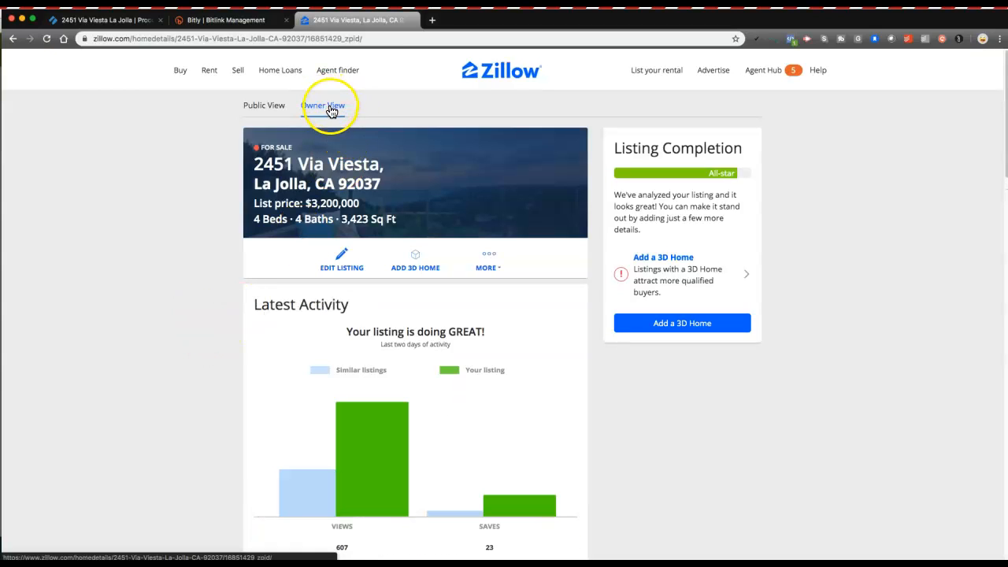
pyautogui.click(263, 110)
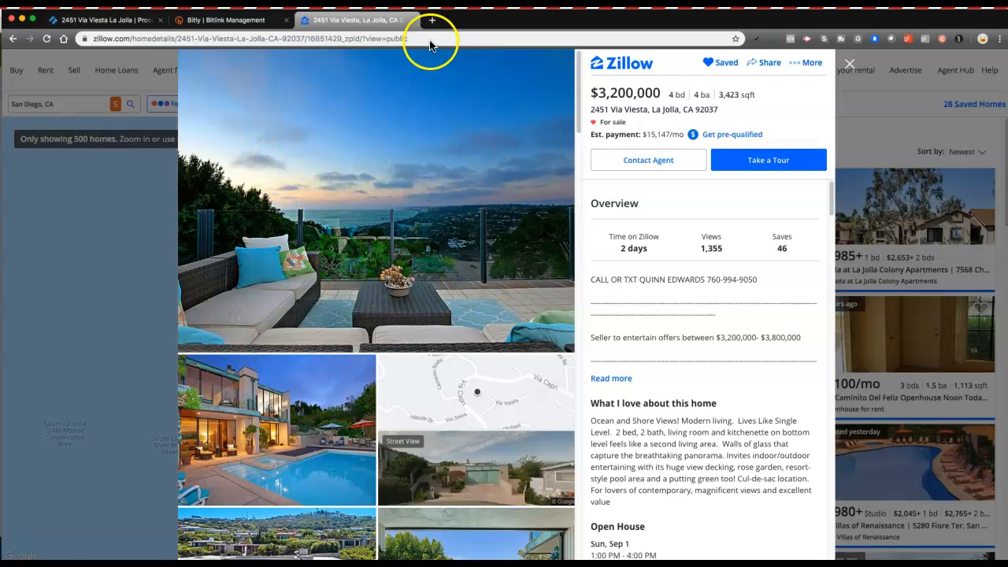
pyautogui.click(433, 39)
pyautogui.press('super+c')
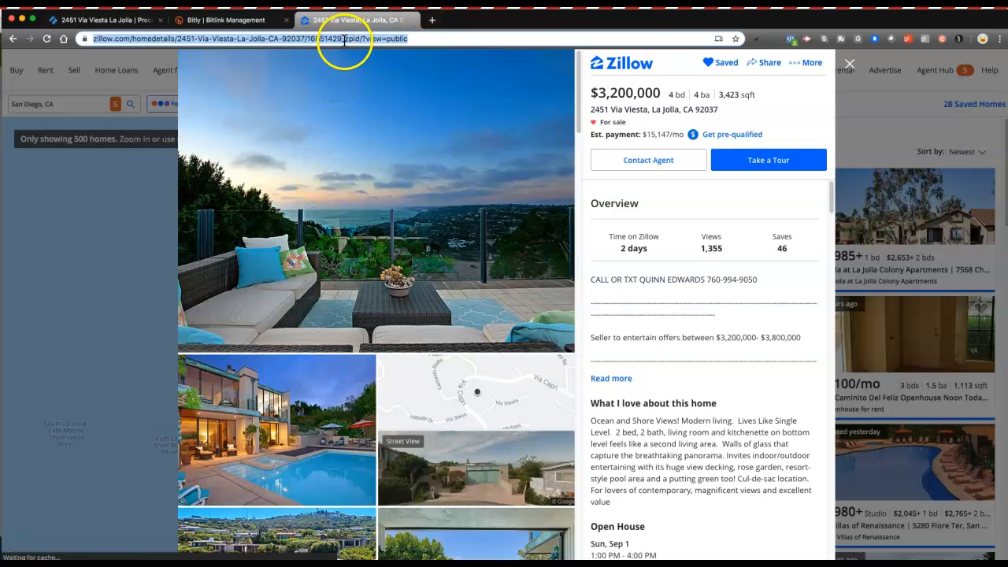
pyautogui.click(248, 19)
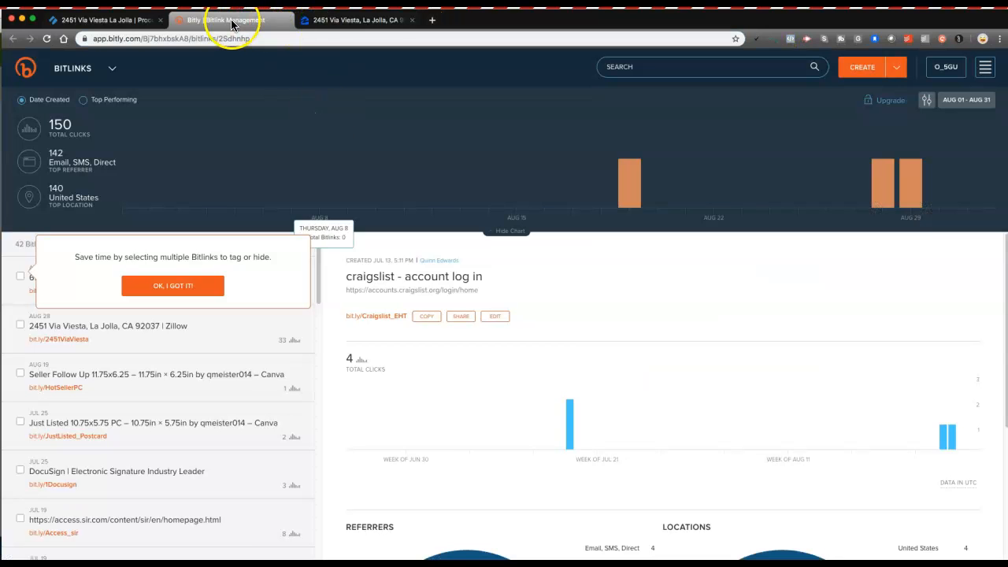
pyautogui.click(859, 69)
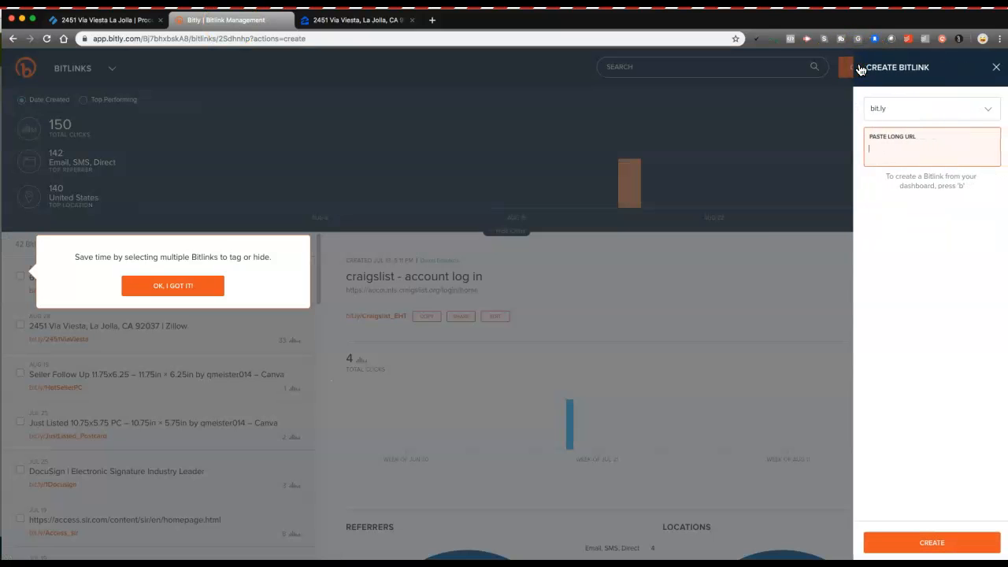
pyautogui.press('super+v')
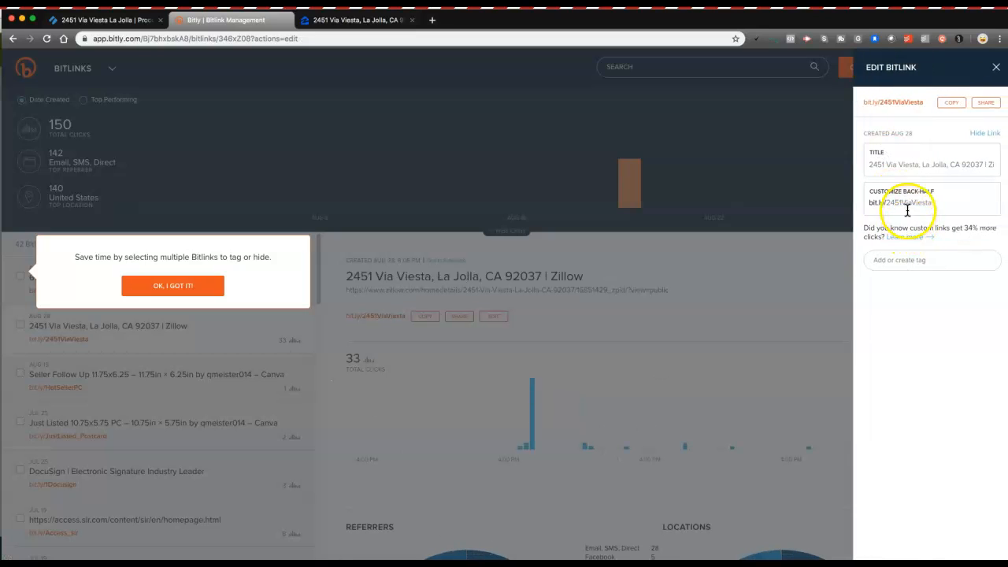
pyautogui.click(908, 202)
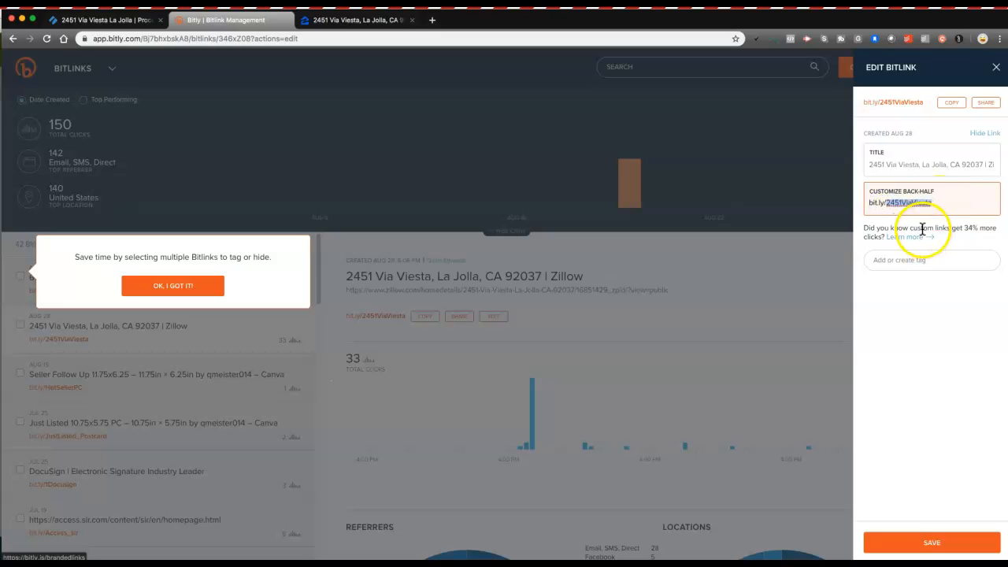
pyautogui.click(908, 207)
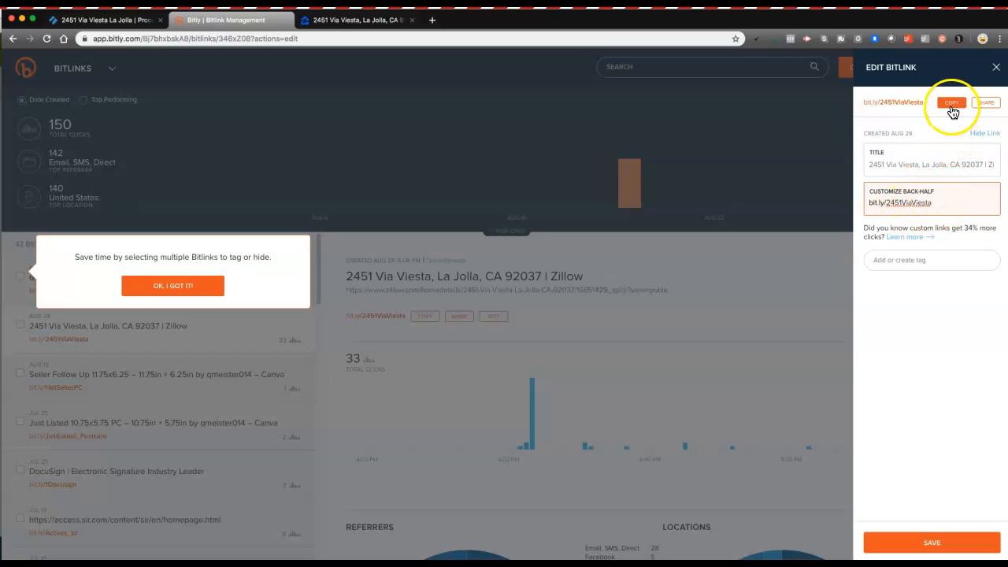
pyautogui.click(941, 537)
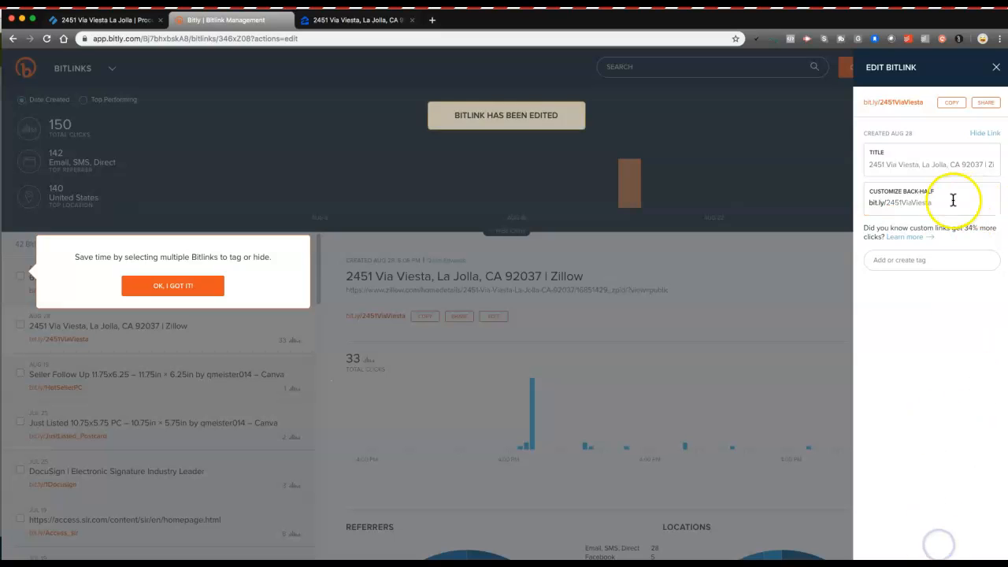
pyautogui.click(952, 103)
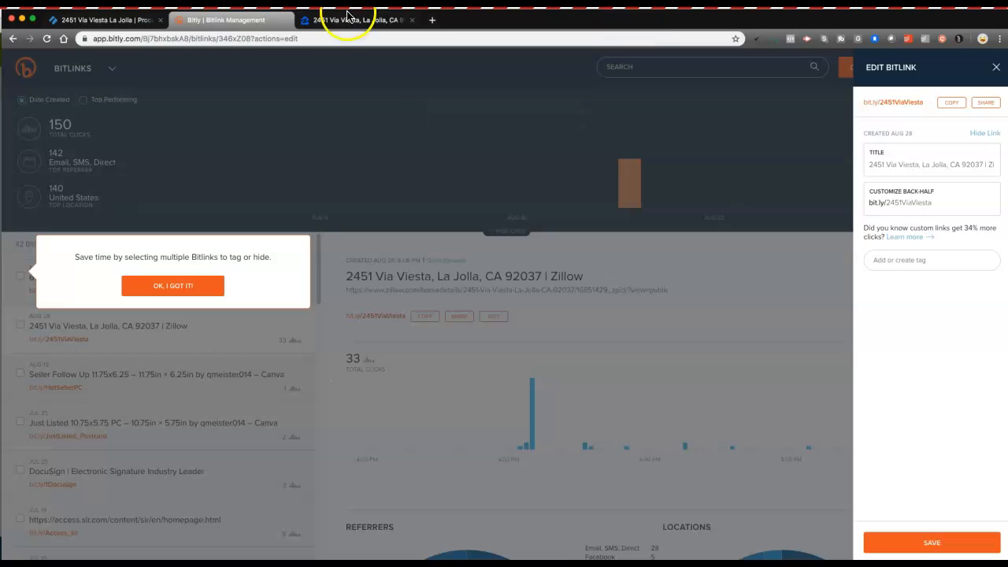
pyautogui.click(97, 24)
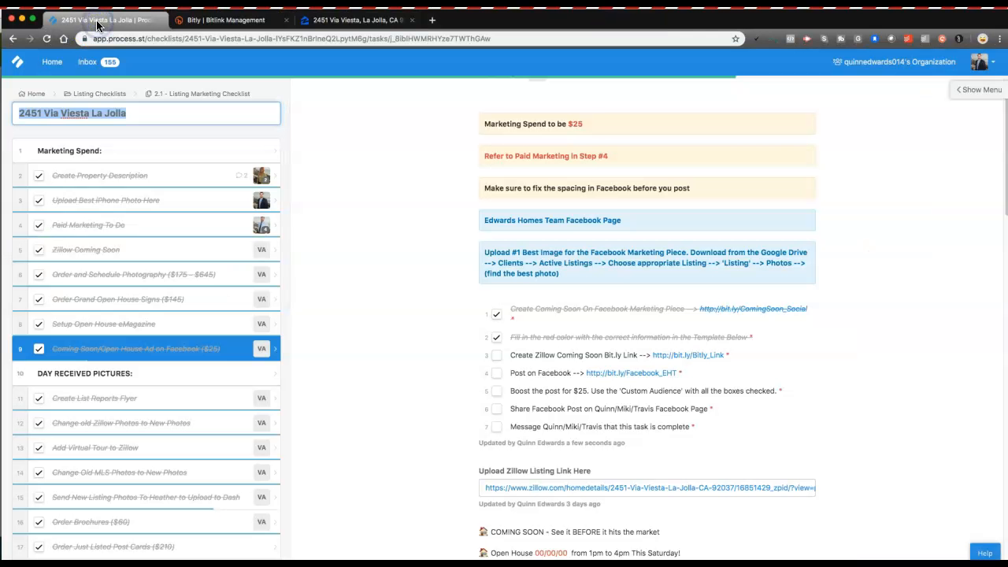
# Step: Check off the Bit.ly link sub-task and paste the short link over 'Bitly Link Here'
pyautogui.scroll(-1, 508, 335)
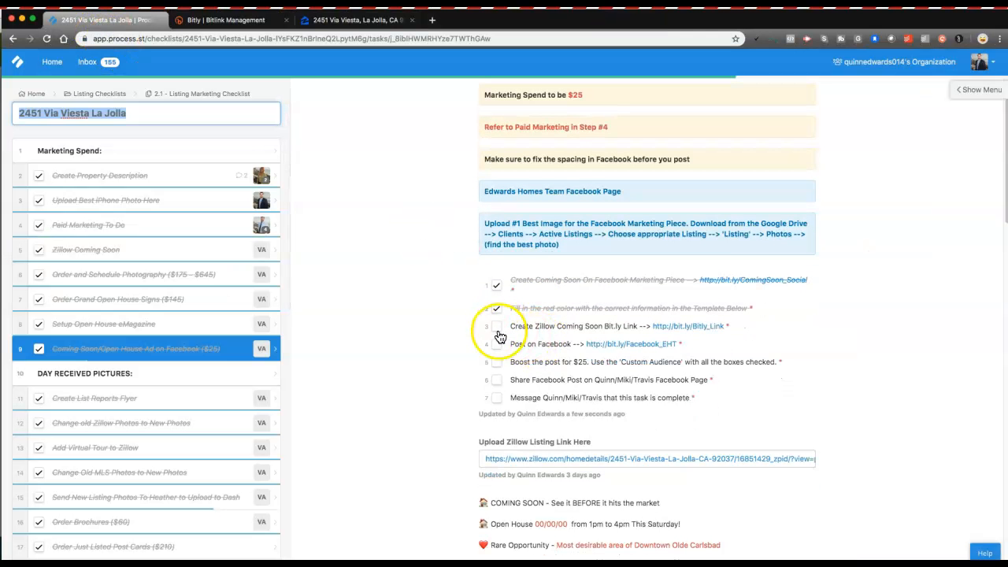
pyautogui.click(497, 328)
pyautogui.scroll(-2, 564, 322)
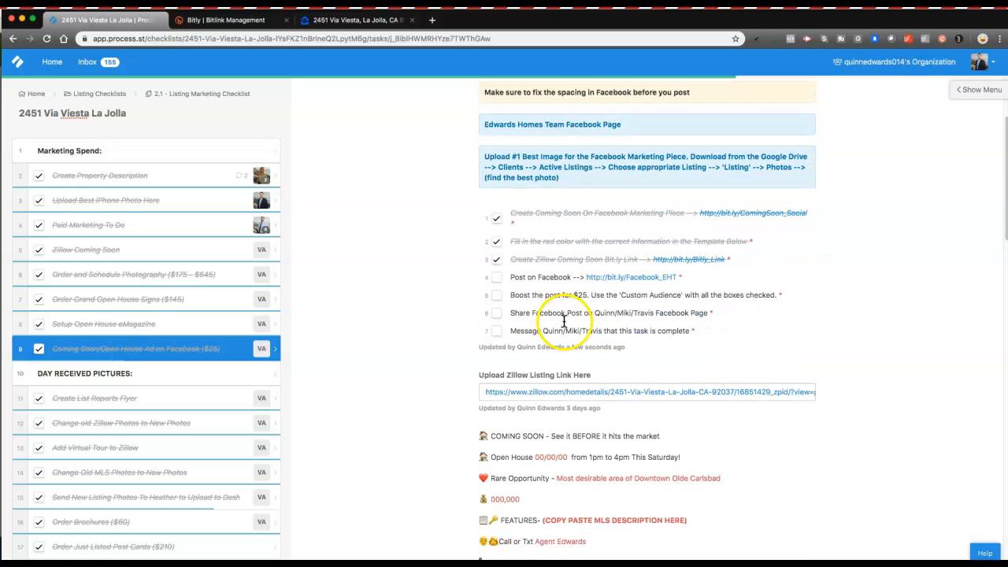
pyautogui.scroll(-7, 564, 322)
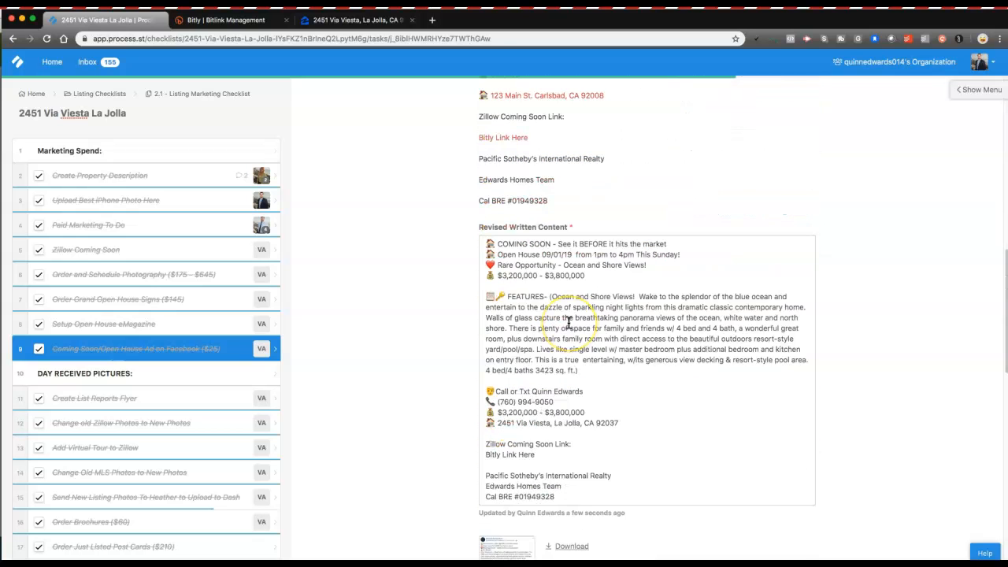
pyautogui.scroll(-1, 568, 322)
pyautogui.moveTo(538, 416); pyautogui.dragTo(502, 416)
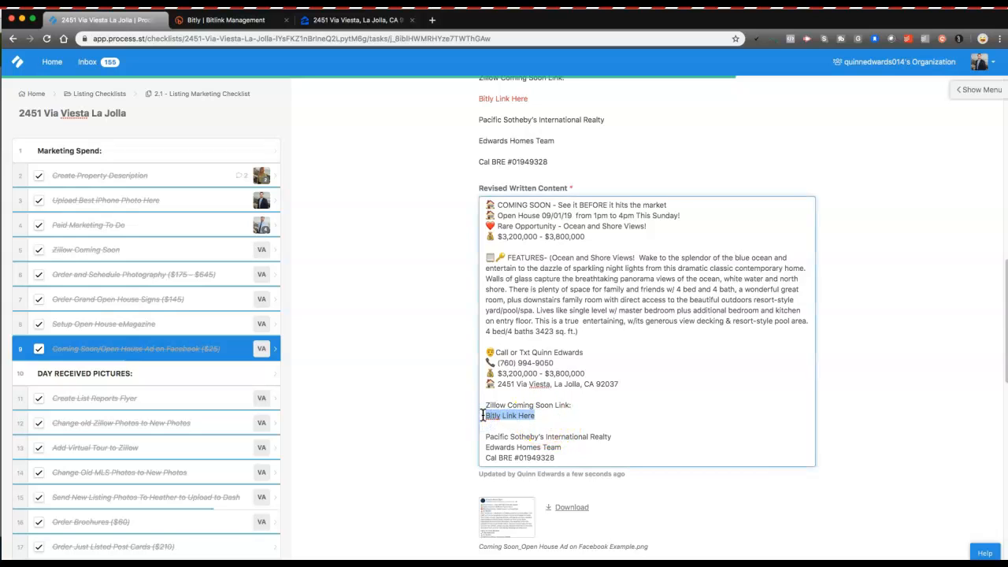
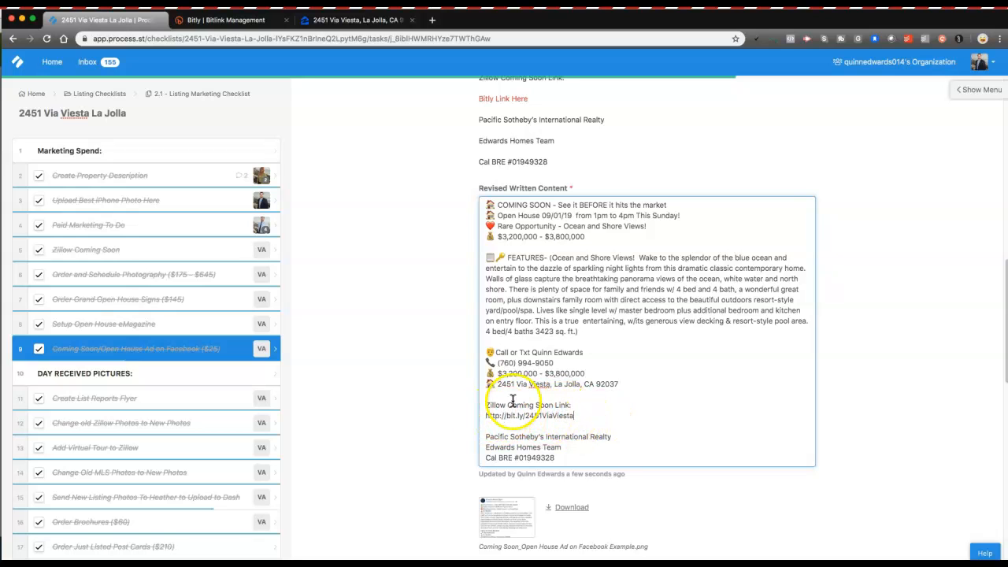
# Step: Close the Bitly and Zillow tabs and follow the Facebook_EHT team page link
pyautogui.scroll(5, 520, 378)
pyautogui.scroll(3, 522, 375)
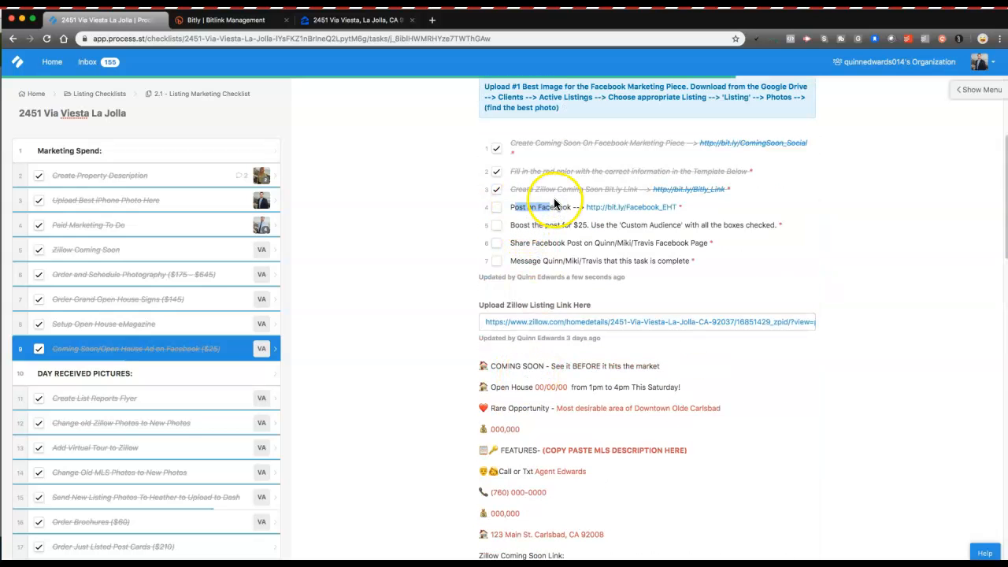
pyautogui.click(287, 20)
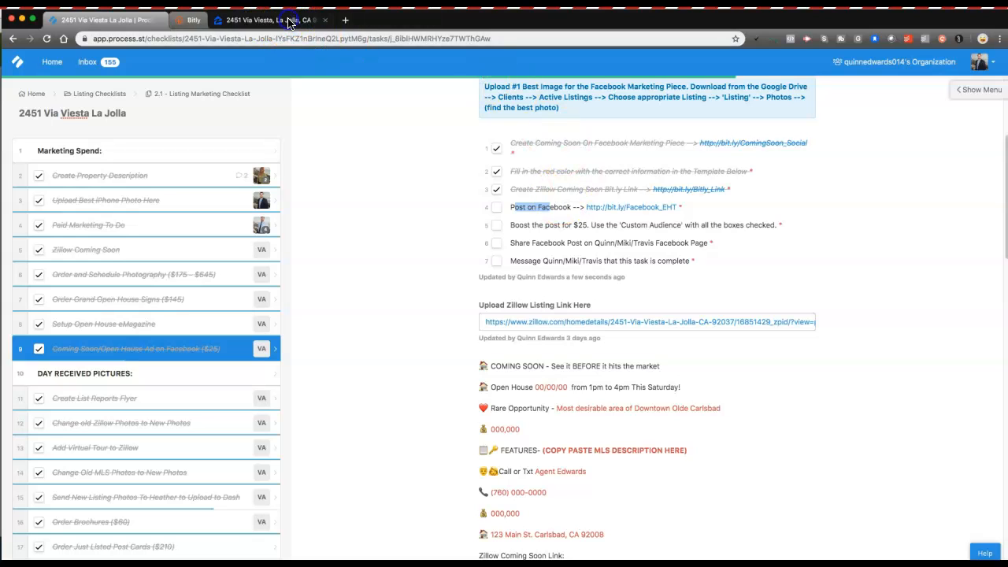
pyautogui.click(290, 21)
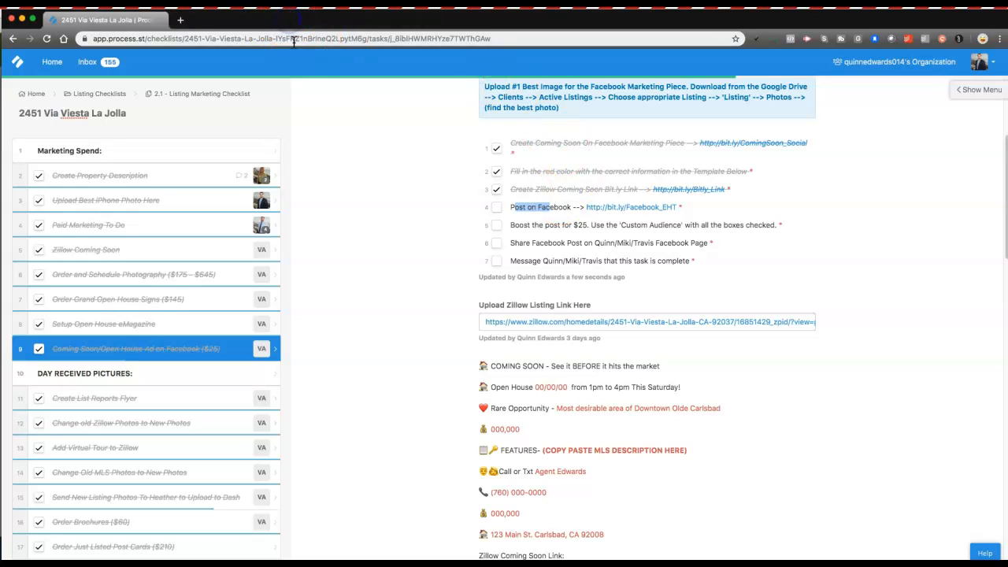
pyautogui.click(570, 216)
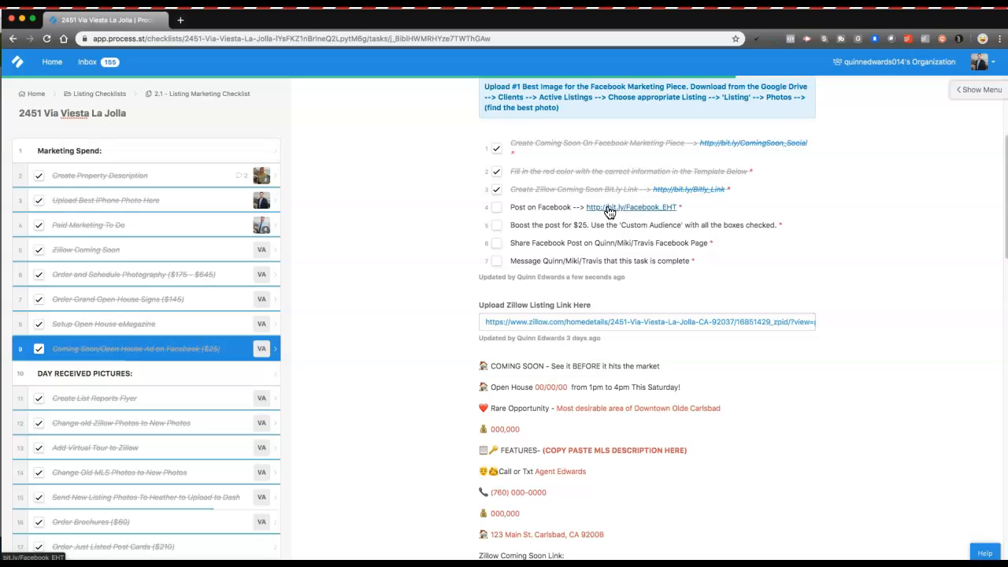
pyautogui.click(610, 211)
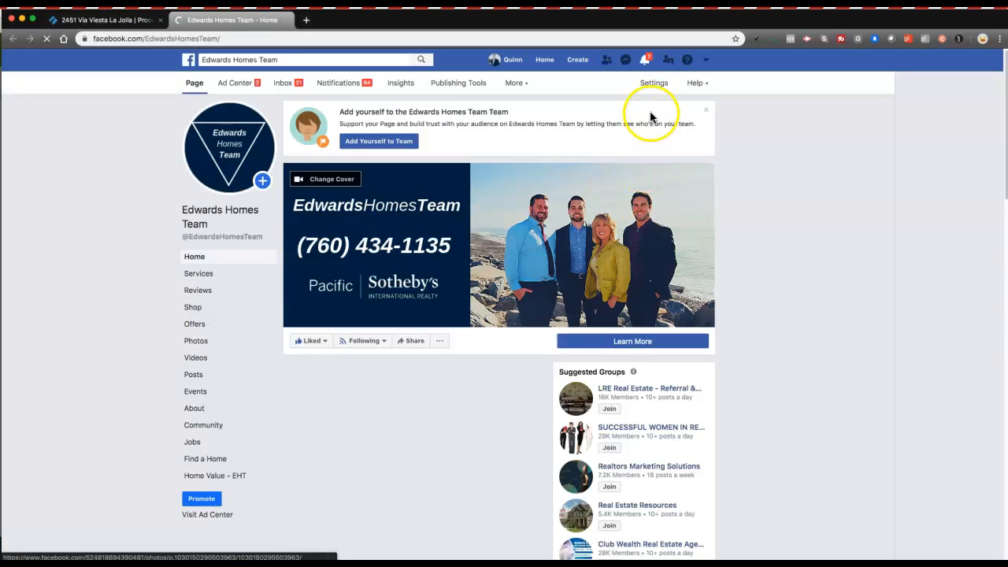
# Step: Dismiss the team banner and start a new post on the Edwards Homes Team page
pyautogui.click(706, 110)
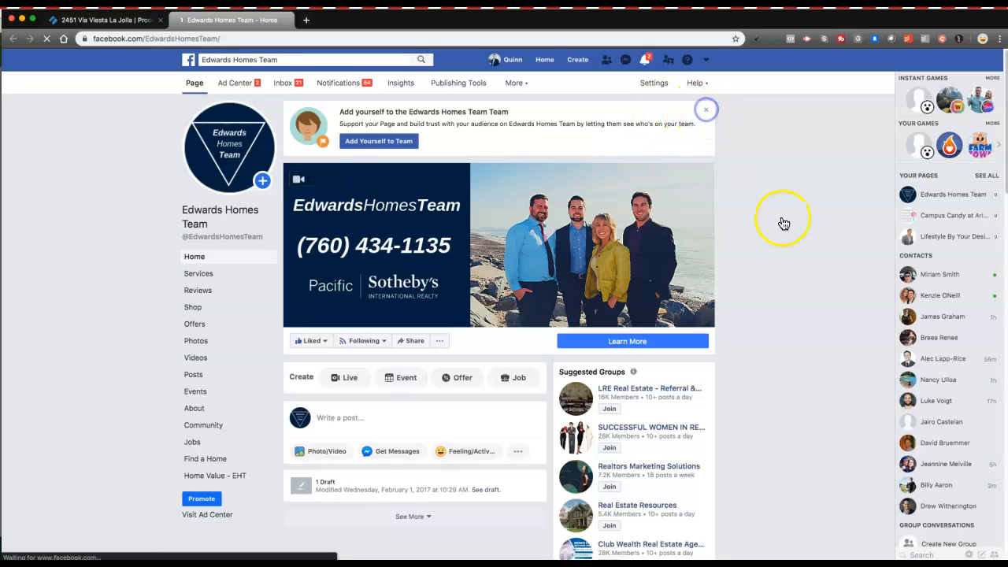
pyautogui.scroll(-2, 835, 385)
pyautogui.click(325, 240)
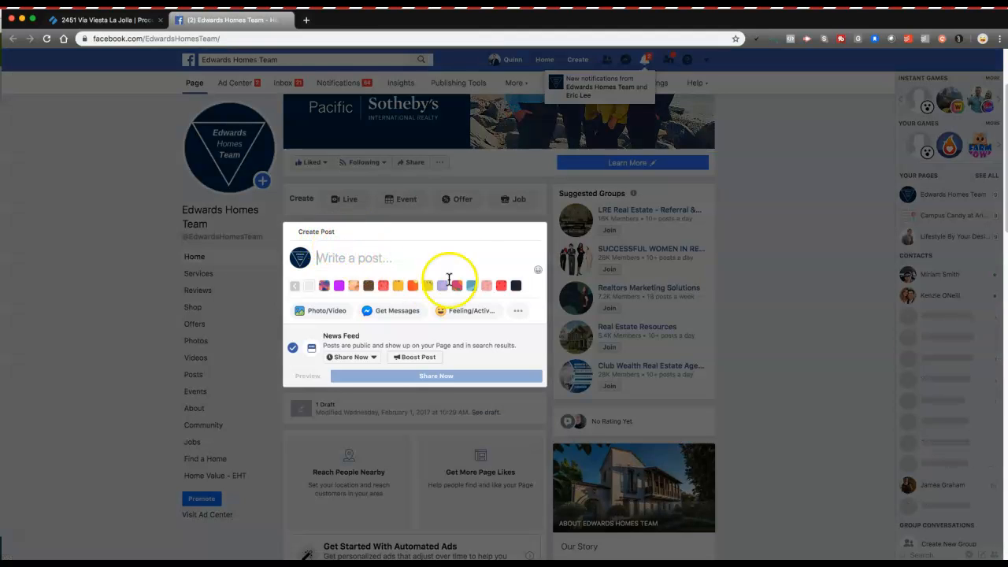
# Step: Copy the full Revised Written Content from the checklist into the clipboard for the post
pyautogui.click(93, 24)
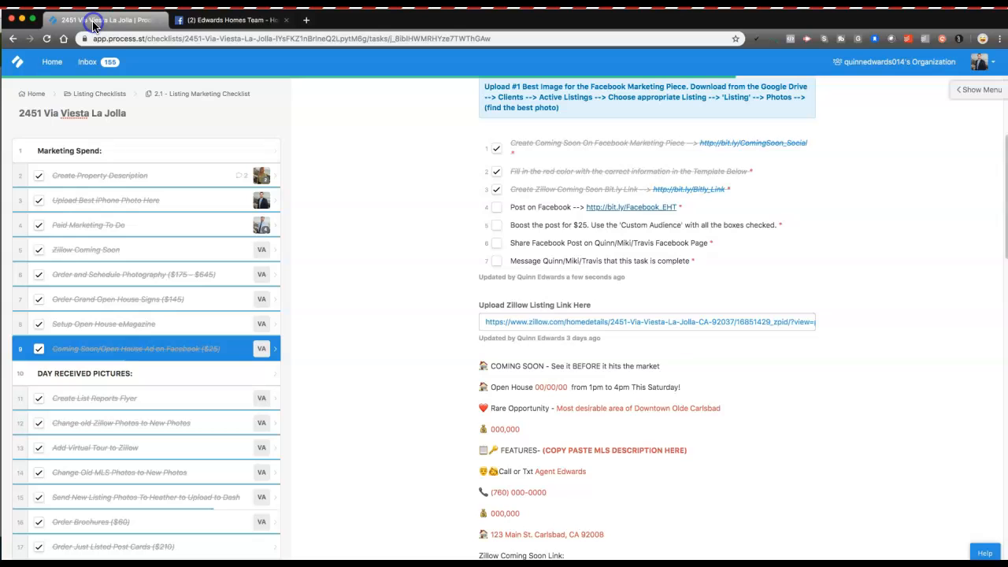
pyautogui.scroll(-8, 473, 260)
pyautogui.scroll(-3, 473, 264)
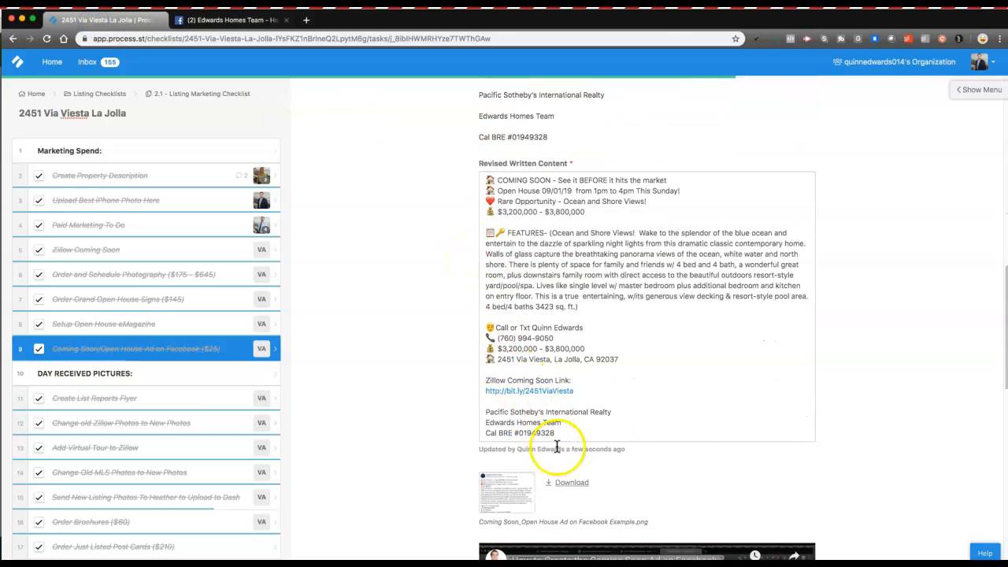
pyautogui.moveTo(561, 433); pyautogui.dragTo(488, 178)
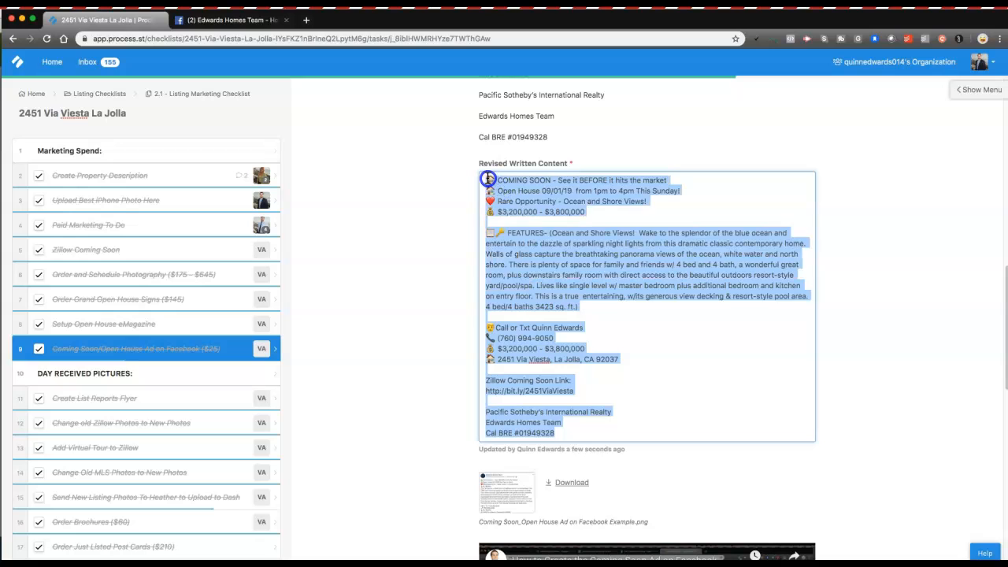
pyautogui.click(228, 19)
pyautogui.click(353, 266)
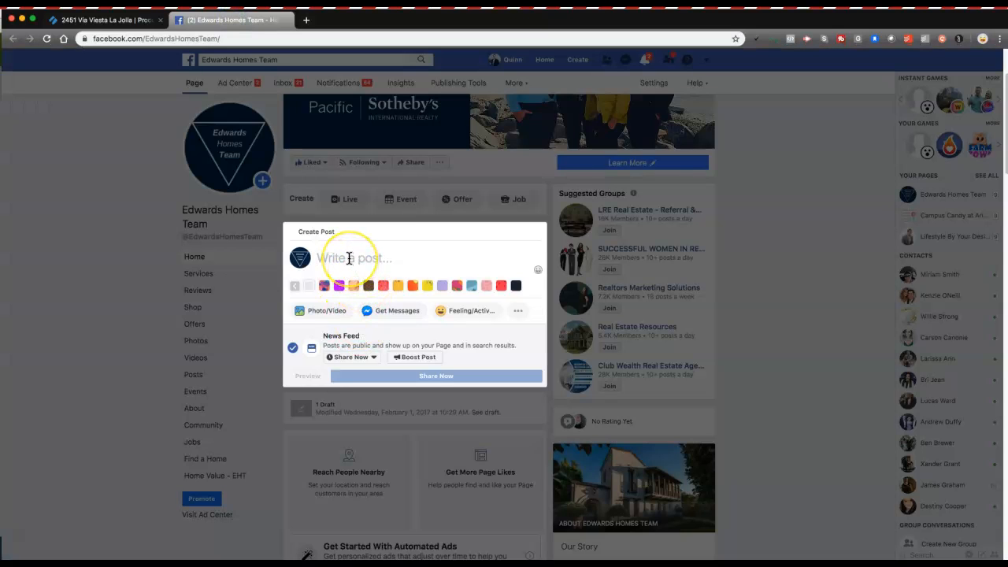
# Step: Paste the Coming Soon listing text and remove the four carousel cards and the Zillow link preview
pyautogui.press('super+v')
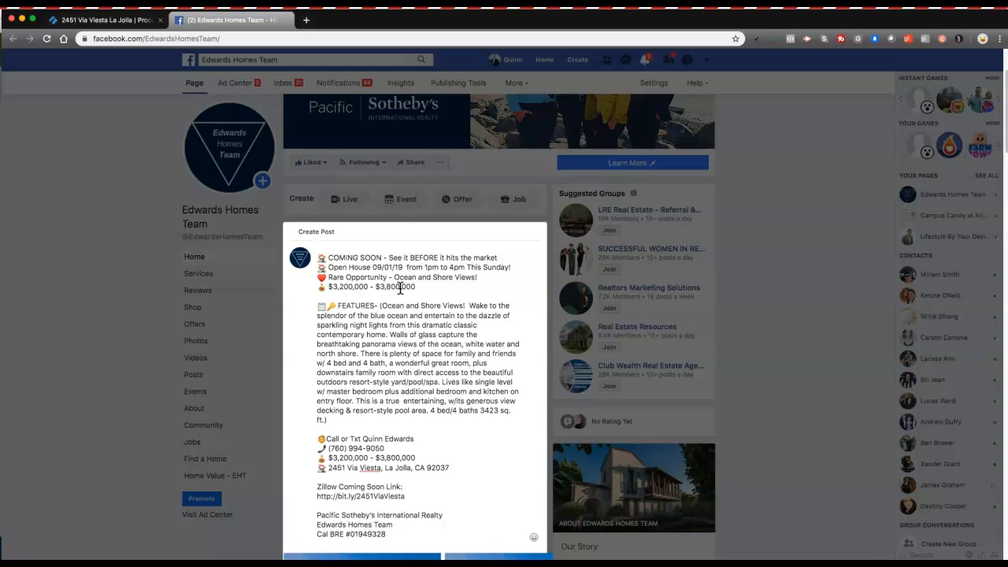
pyautogui.scroll(-5, 400, 288)
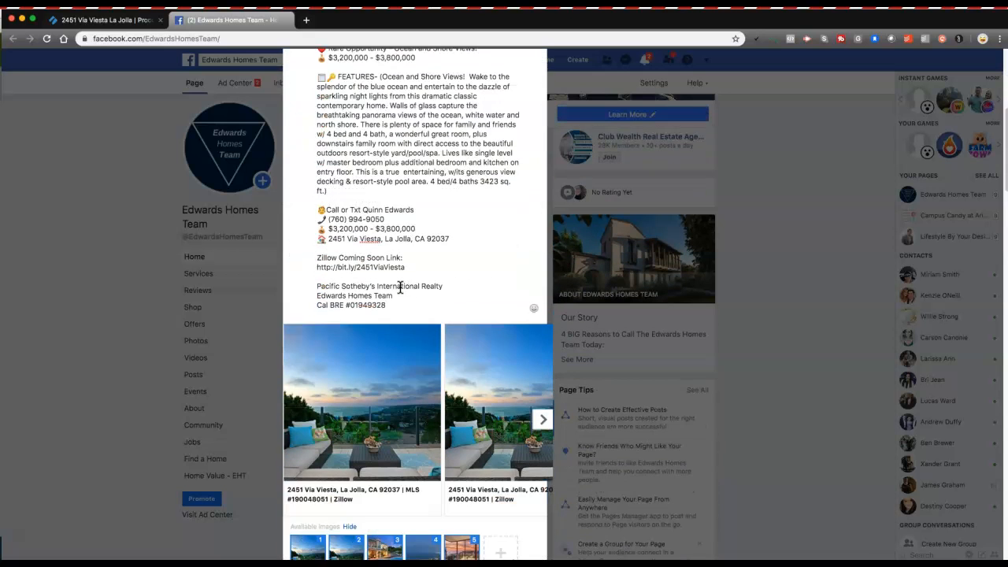
pyautogui.scroll(-1, 401, 289)
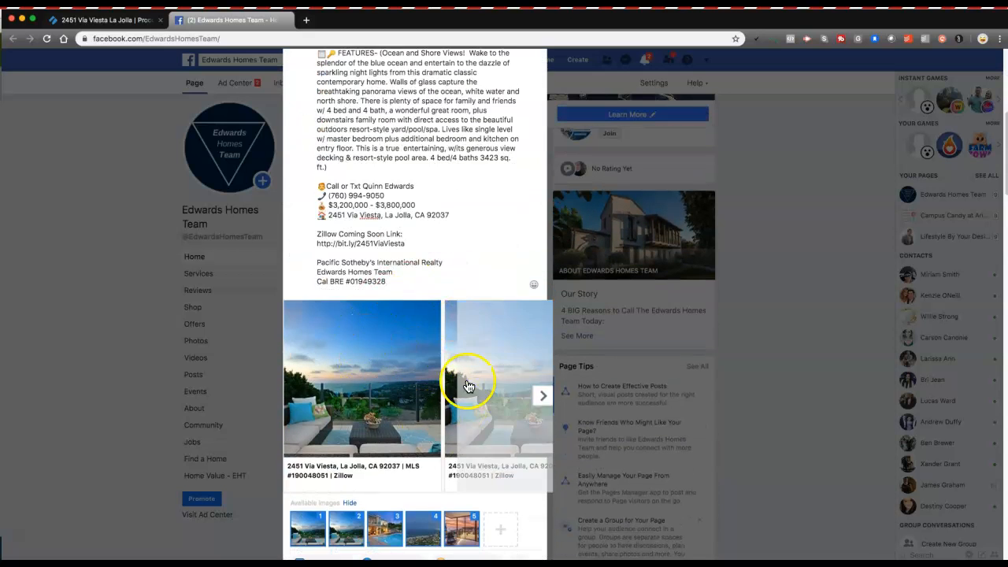
pyautogui.click(436, 307)
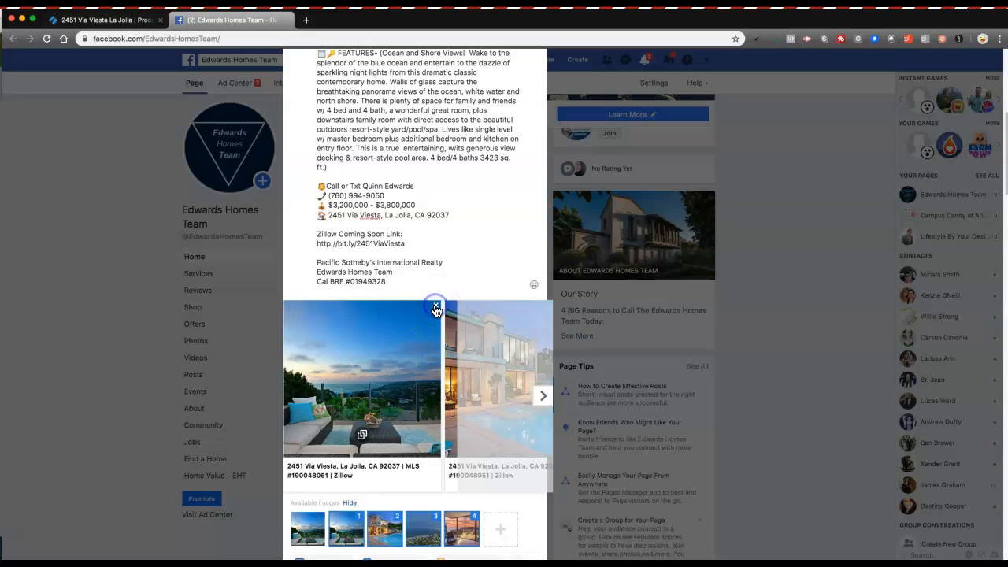
pyautogui.click(436, 307)
pyautogui.click(437, 307)
pyautogui.click(436, 307)
pyautogui.click(532, 307)
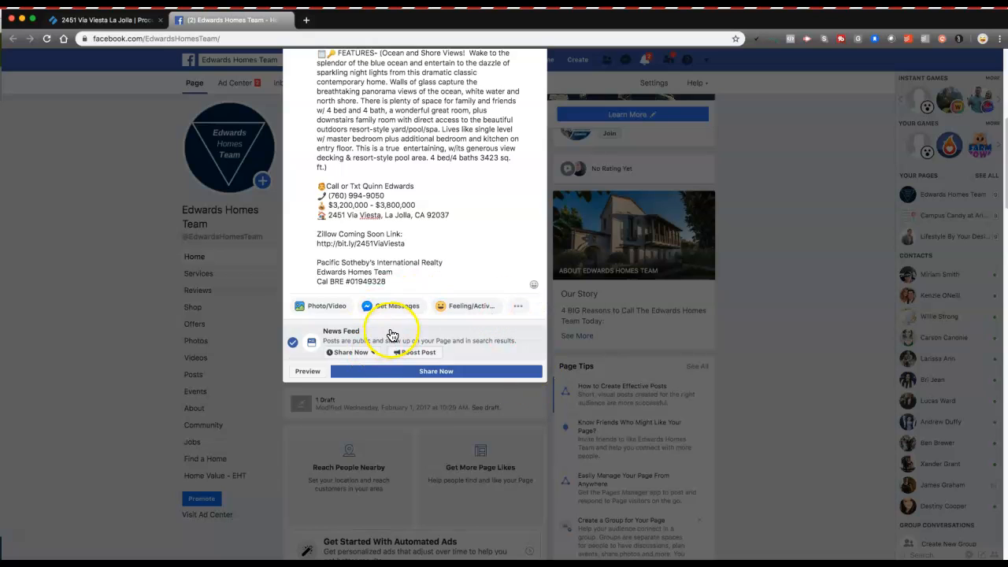
# Step: Attach 'Zillow Coming Soon (1).png' from the Marketing folder as the post's photo
pyautogui.click(318, 309)
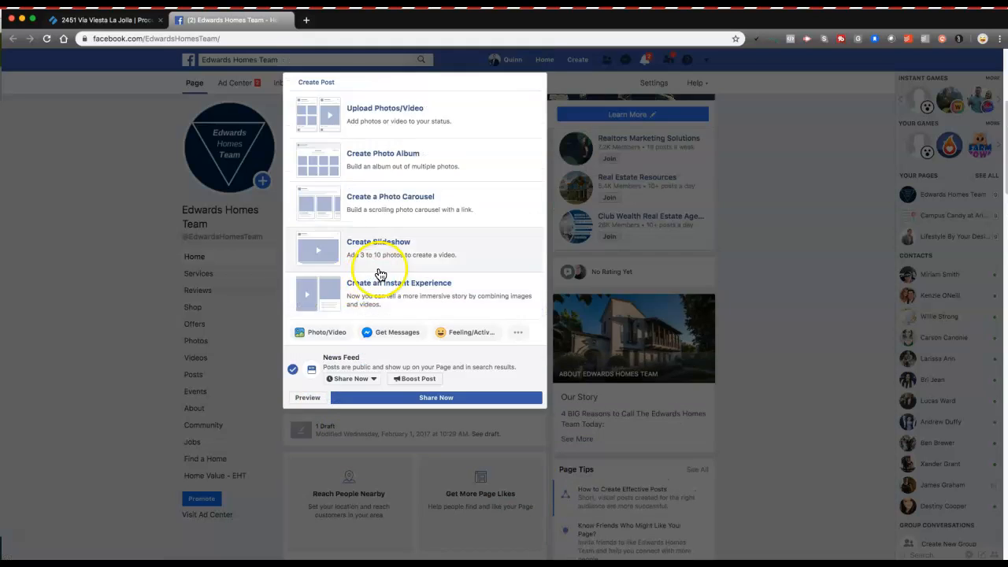
pyautogui.click(381, 117)
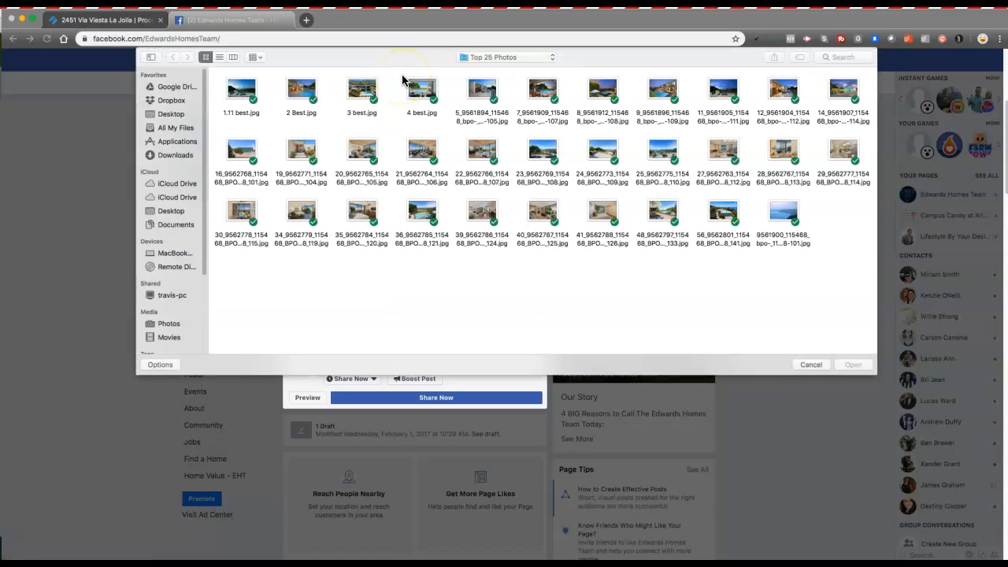
pyautogui.click(477, 57)
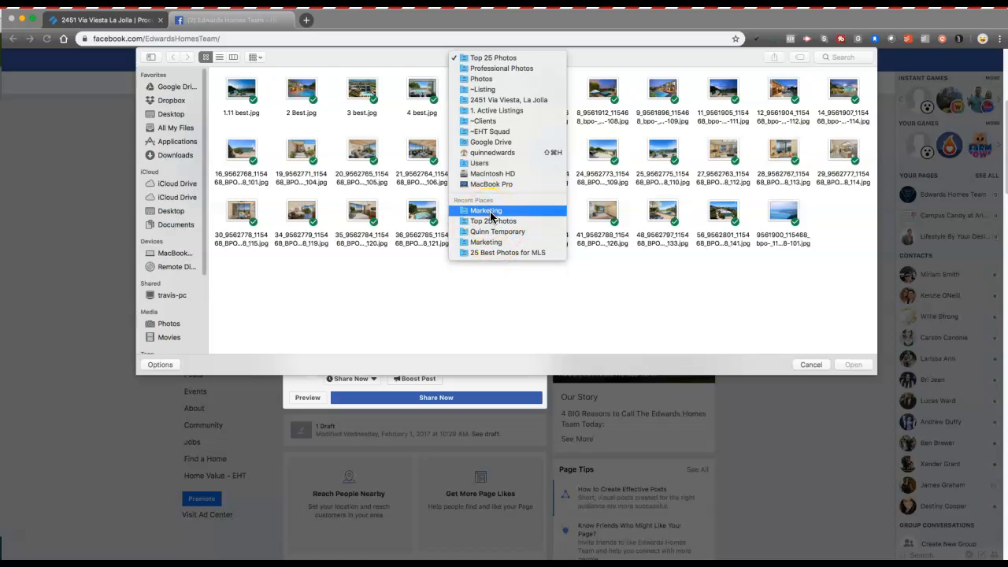
pyautogui.click(494, 213)
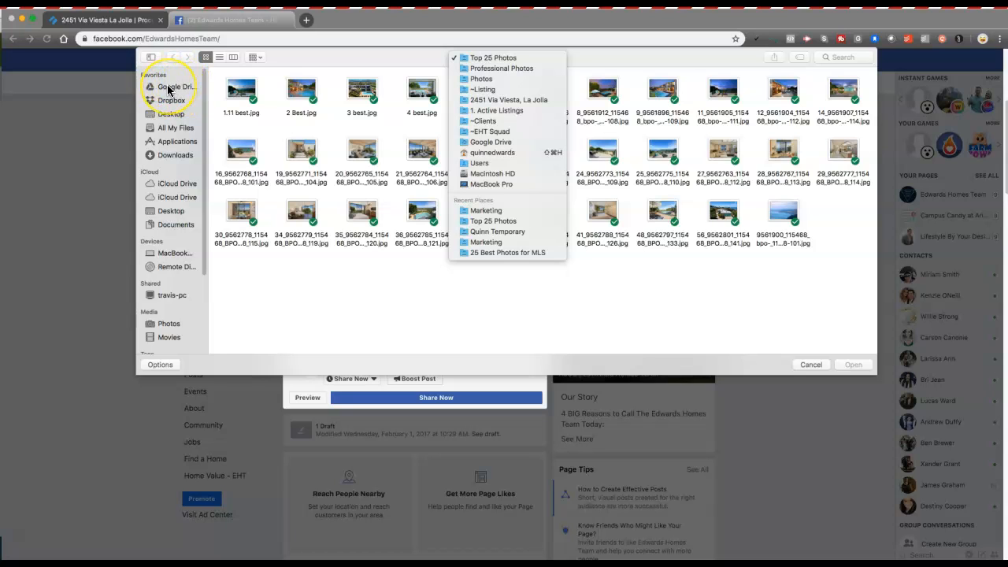
pyautogui.click(502, 212)
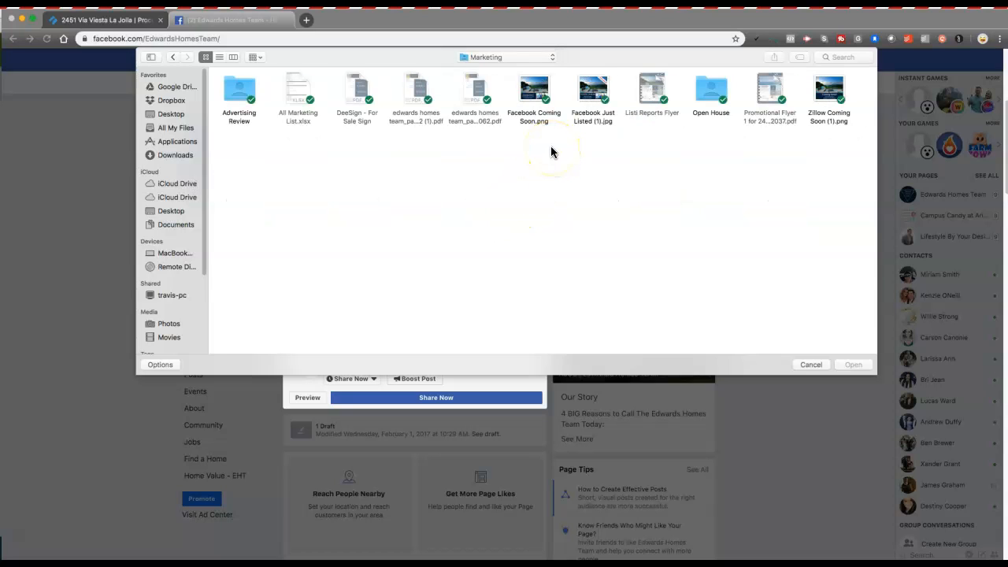
pyautogui.click(827, 99)
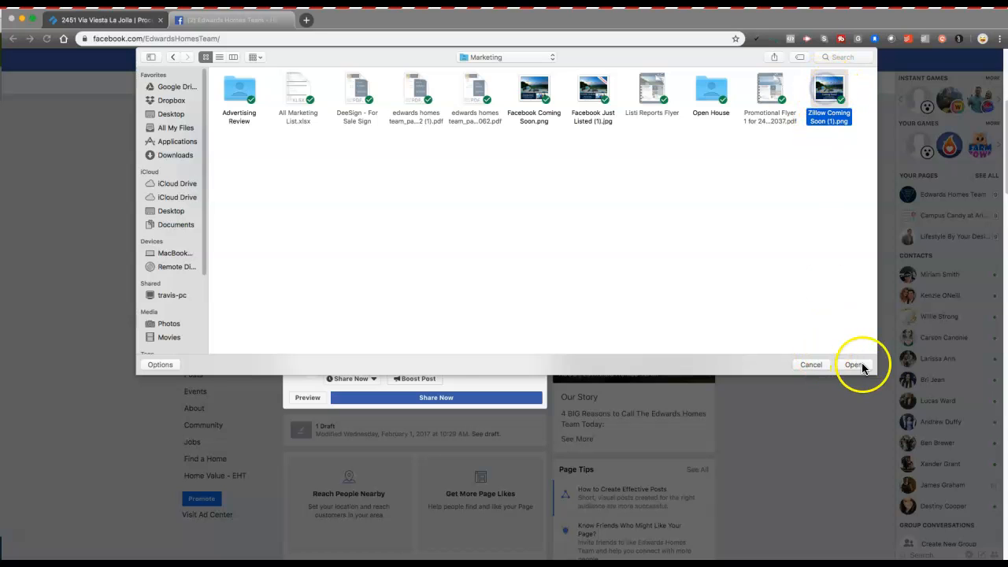
pyautogui.click(854, 364)
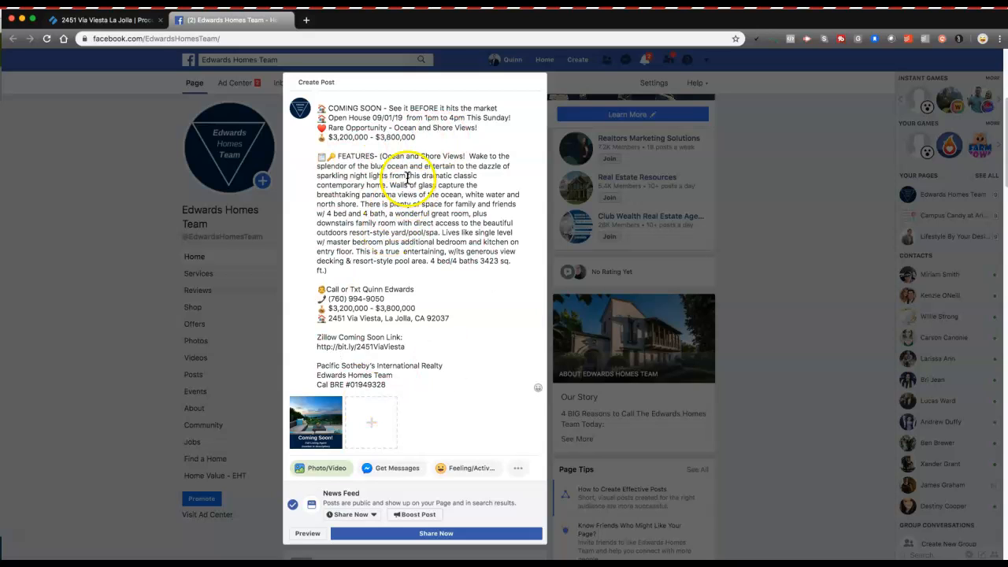
pyautogui.click(332, 478)
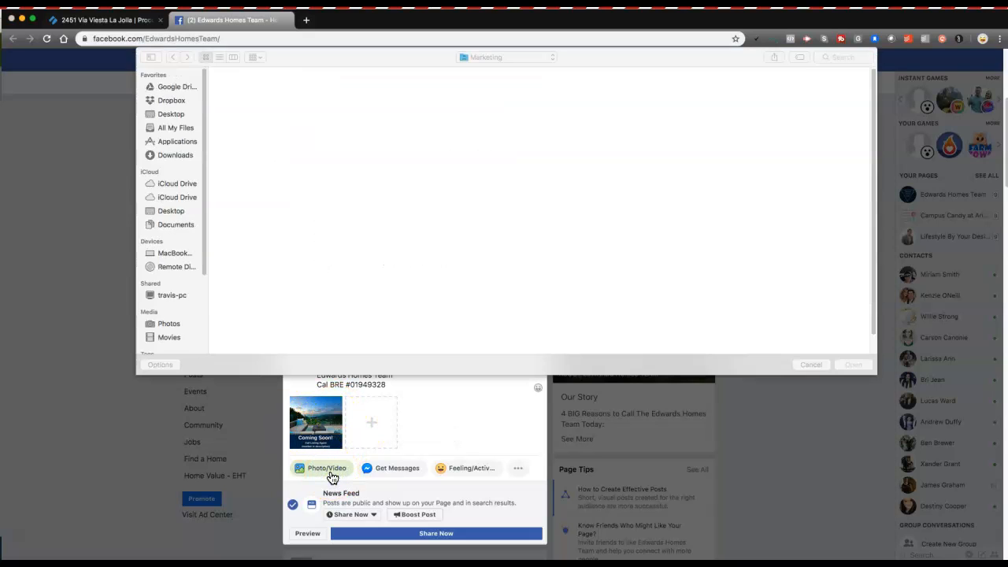
# Step: Add every photo from the Top 25 Photos folder except 1.11 best.jpg to the post
pyautogui.click(520, 60)
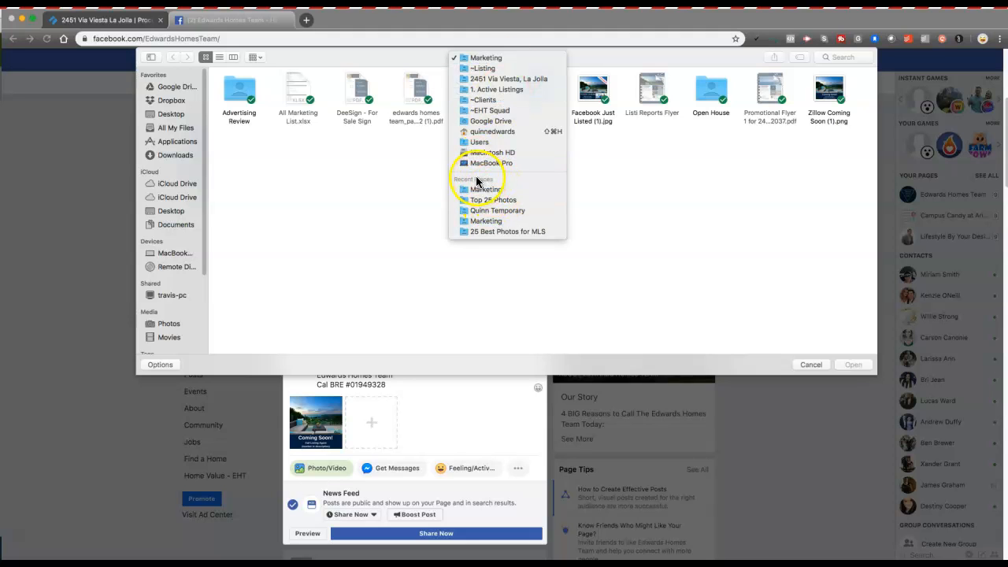
pyautogui.click(490, 201)
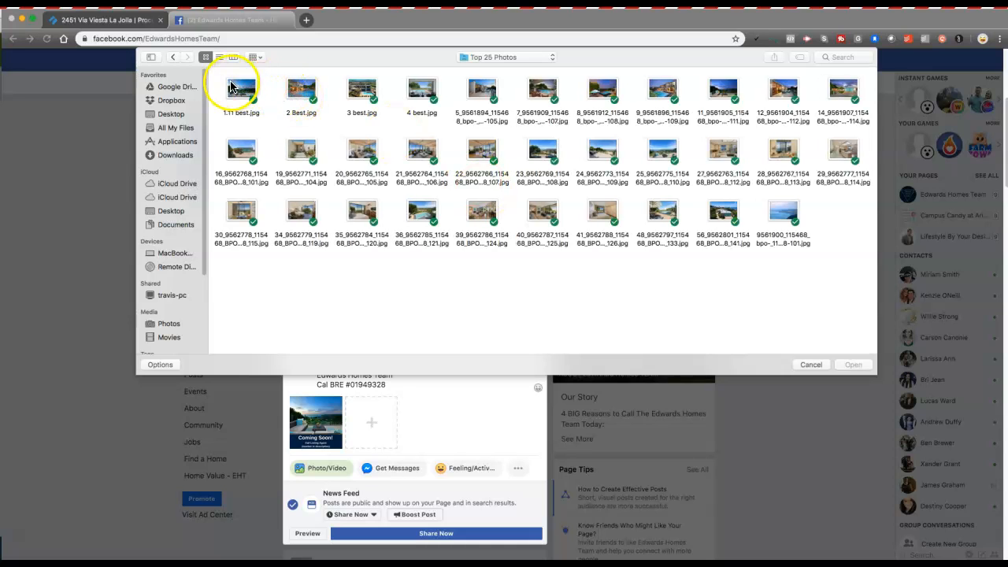
pyautogui.moveTo(231, 85); pyautogui.dragTo(279, 99)
pyautogui.click(275, 106)
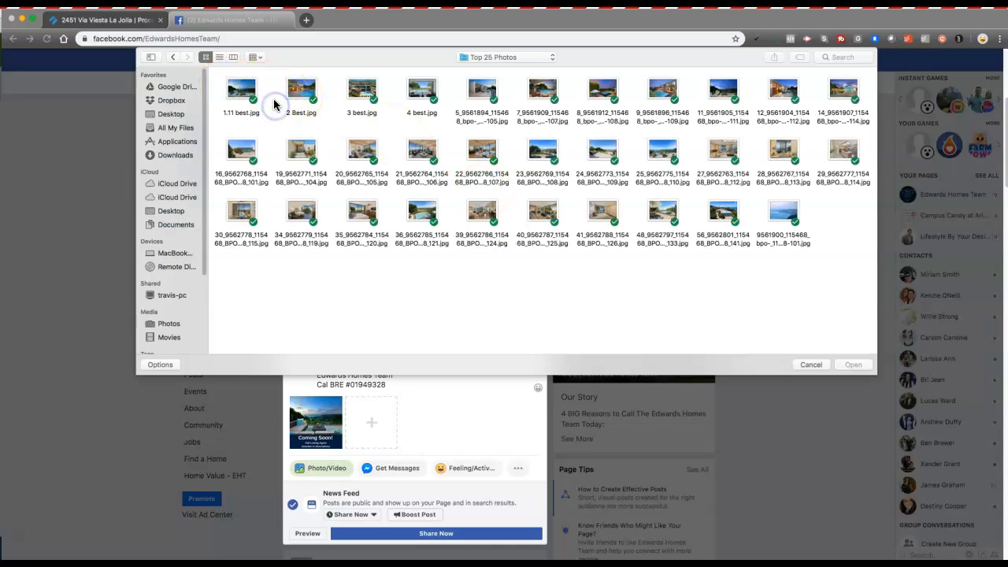
pyautogui.moveTo(218, 79); pyautogui.dragTo(866, 255)
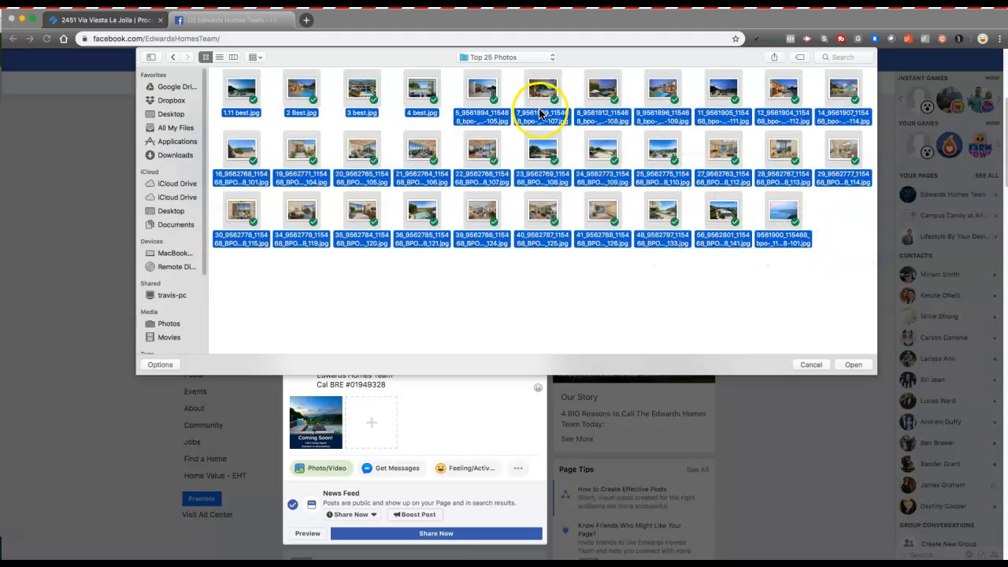
pyautogui.keyDown('super'); pyautogui.click(240, 93); pyautogui.keyUp('super')
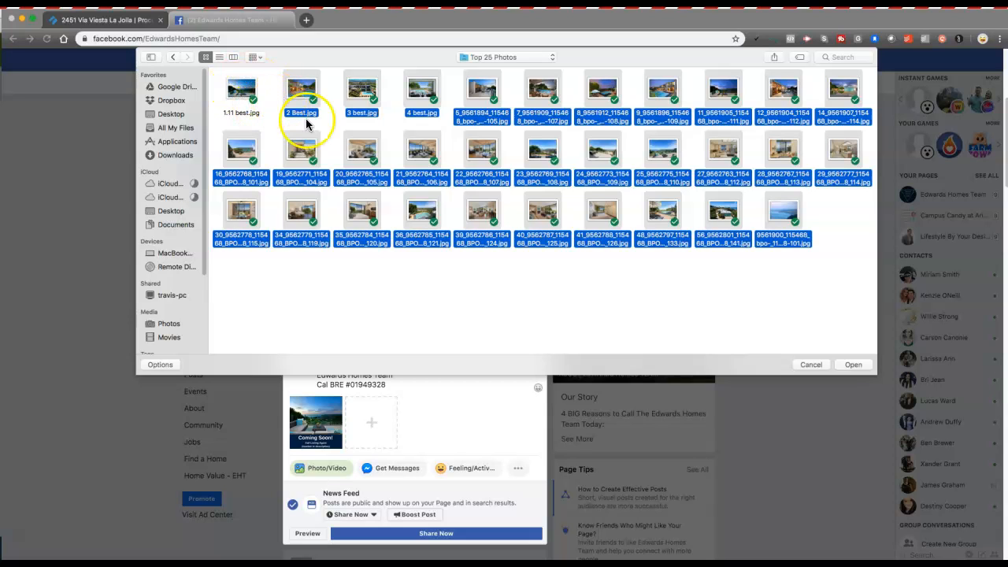
pyautogui.click(853, 364)
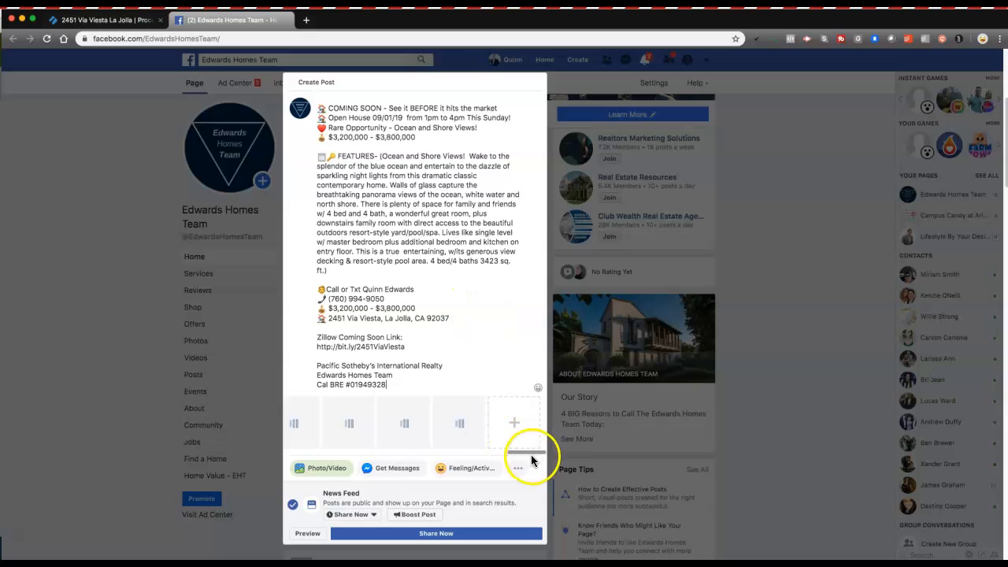
pyautogui.moveTo(530, 453); pyautogui.dragTo(289, 444)
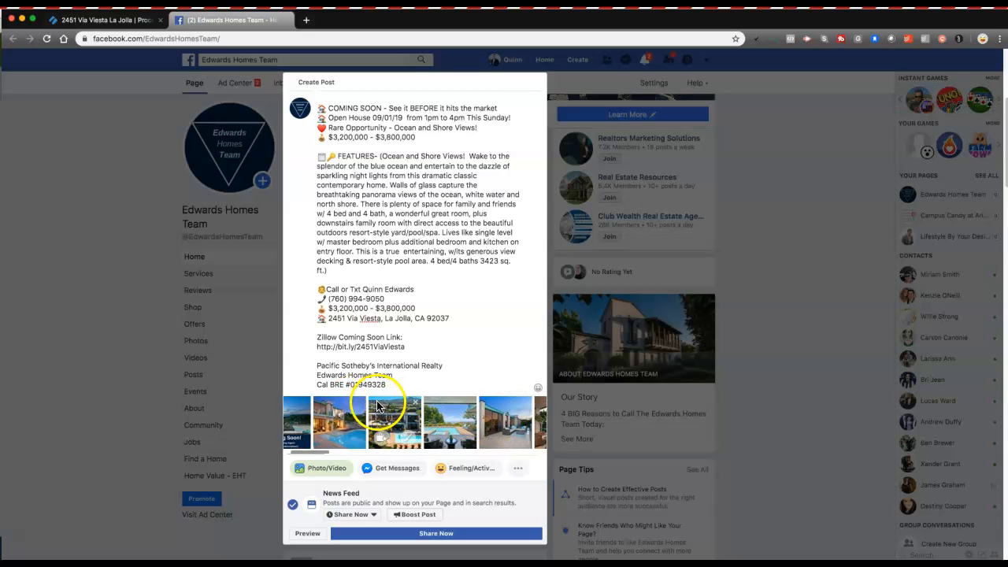
pyautogui.scroll(-2, 383, 312)
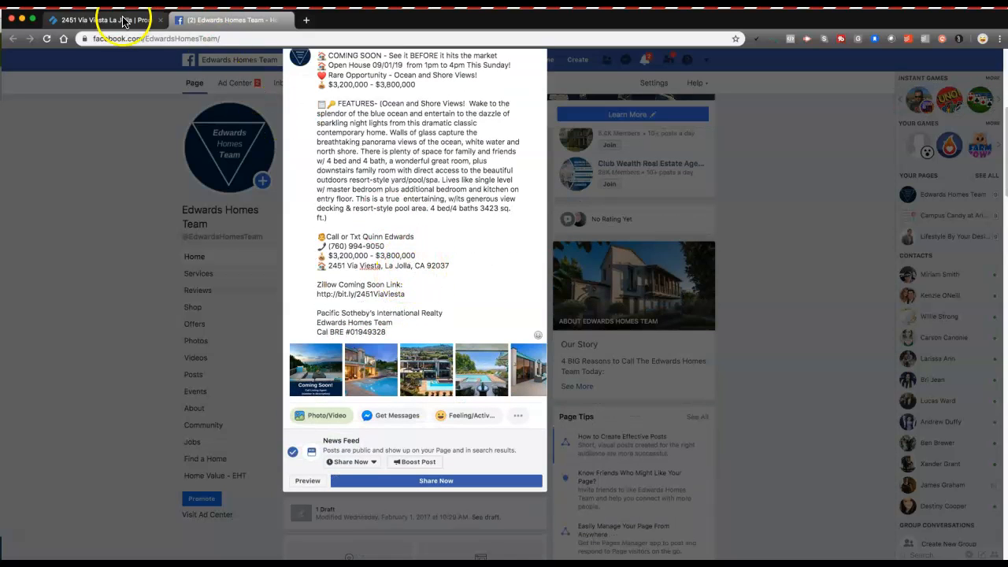
# Step: Check off the Post on Facebook sub-task and review the boost step's Custom Audience instructions
pyautogui.click(122, 20)
pyautogui.click(399, 227)
pyautogui.scroll(10, 426, 260)
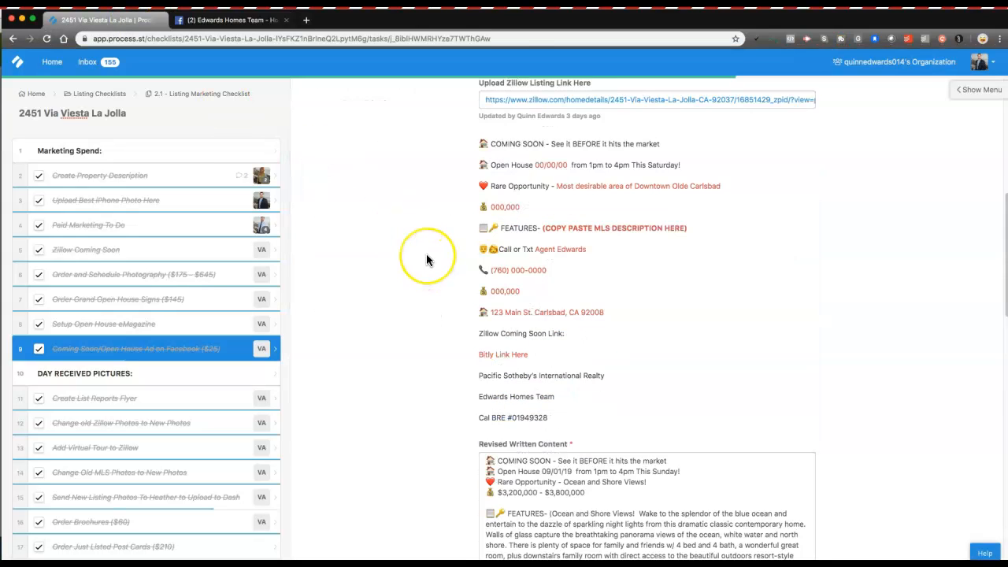
pyautogui.scroll(-1, 426, 260)
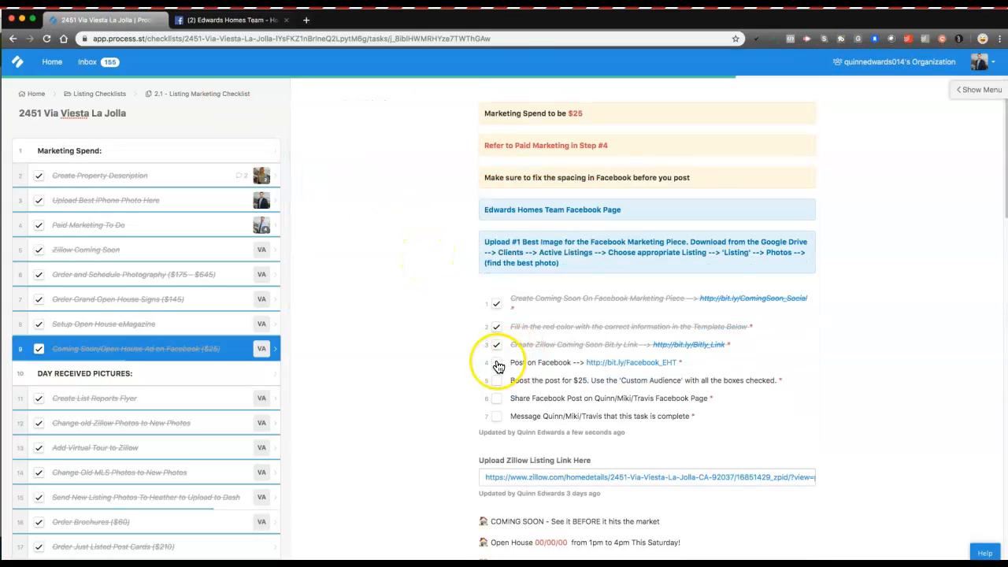
pyautogui.click(498, 363)
pyautogui.scroll(-1, 536, 386)
pyautogui.click(510, 367)
pyautogui.click(605, 365)
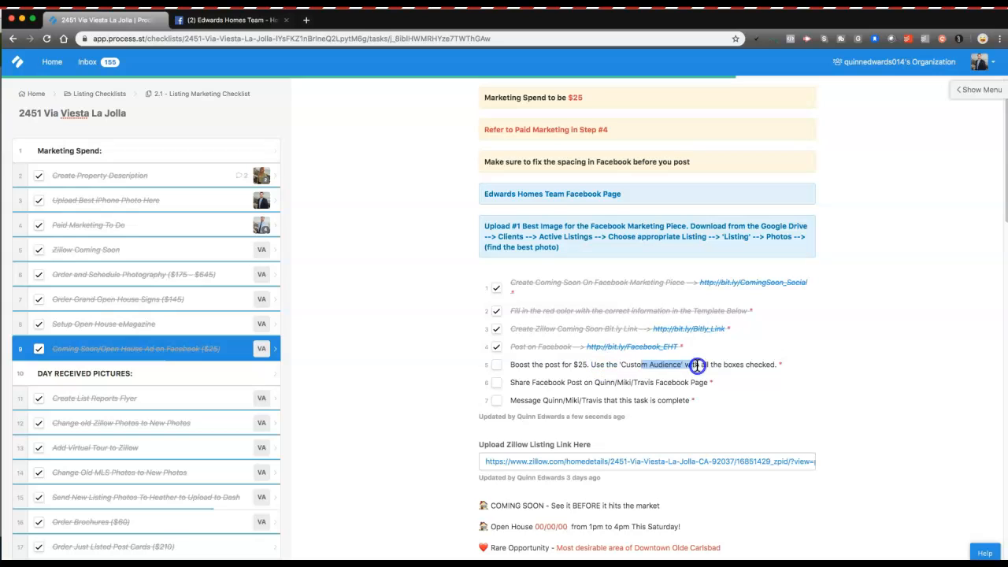
pyautogui.moveTo(698, 366); pyautogui.dragTo(773, 368)
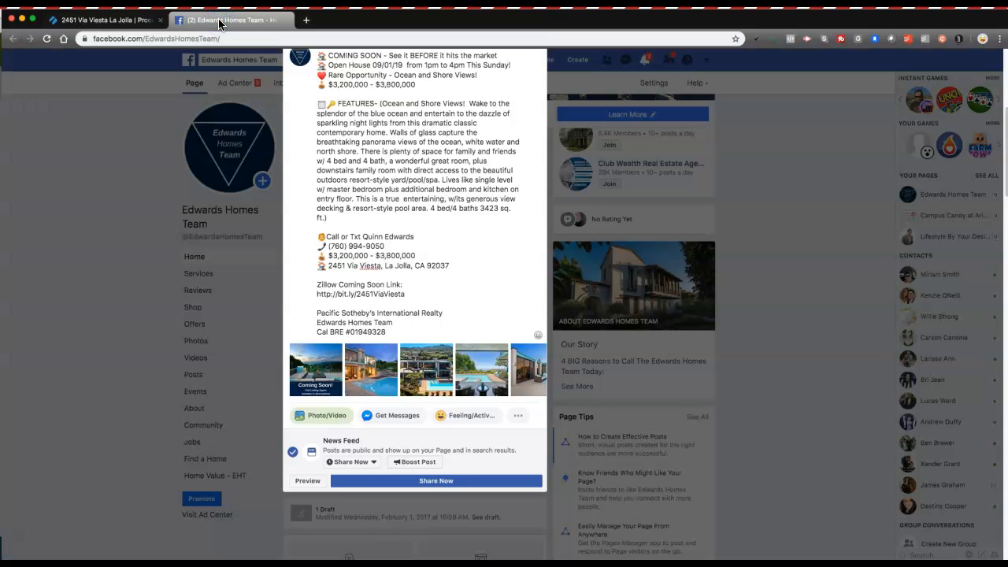
# Step: Boost the post targeting Your Custom Audiences, ticking the first four audiences
pyautogui.click(418, 462)
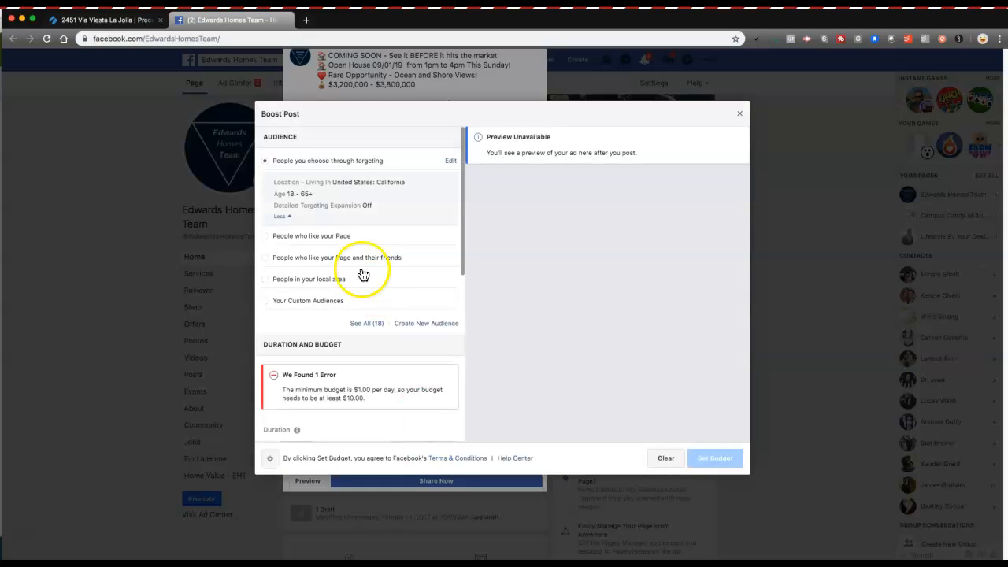
pyautogui.click(269, 300)
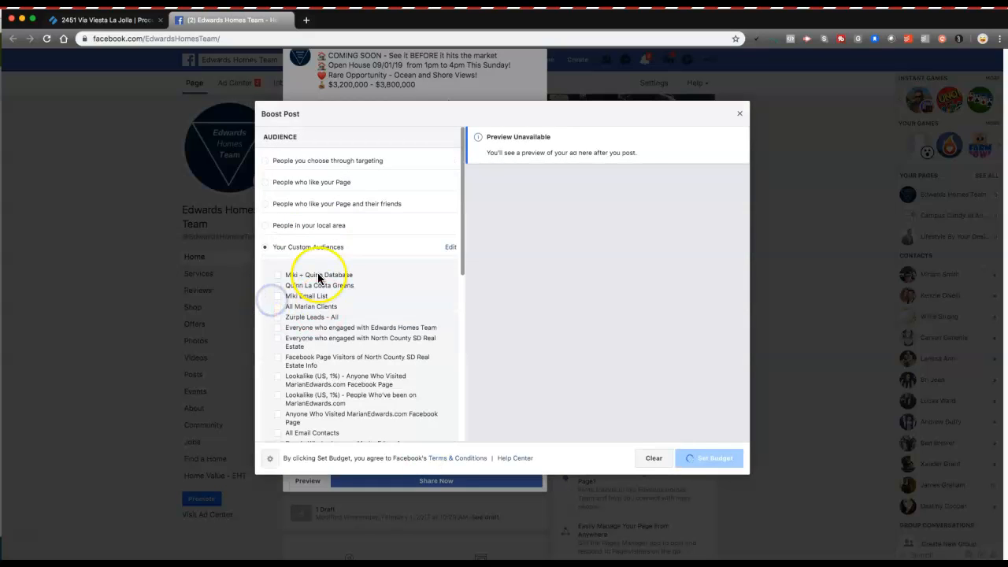
pyautogui.scroll(-1, 319, 256)
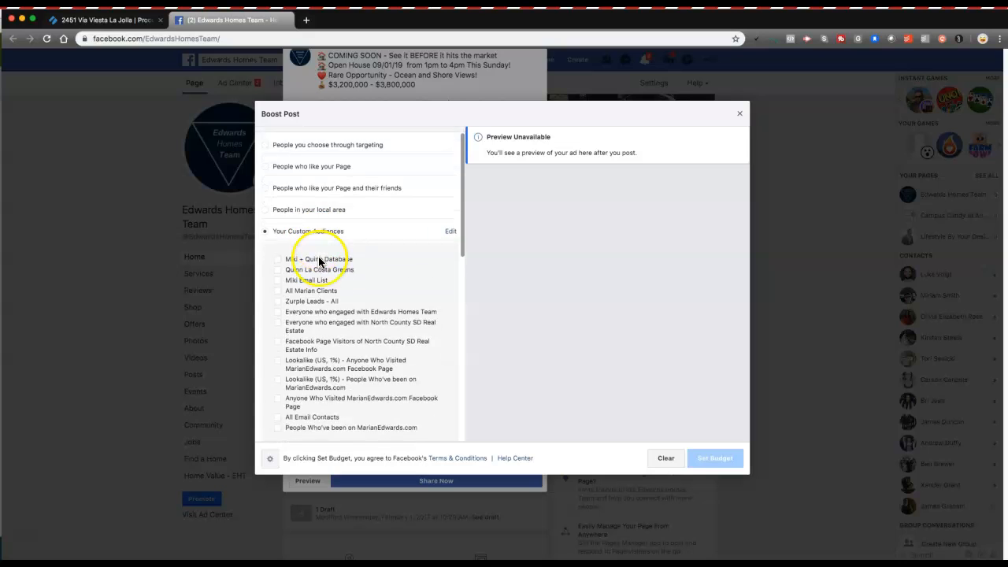
pyautogui.click(278, 230)
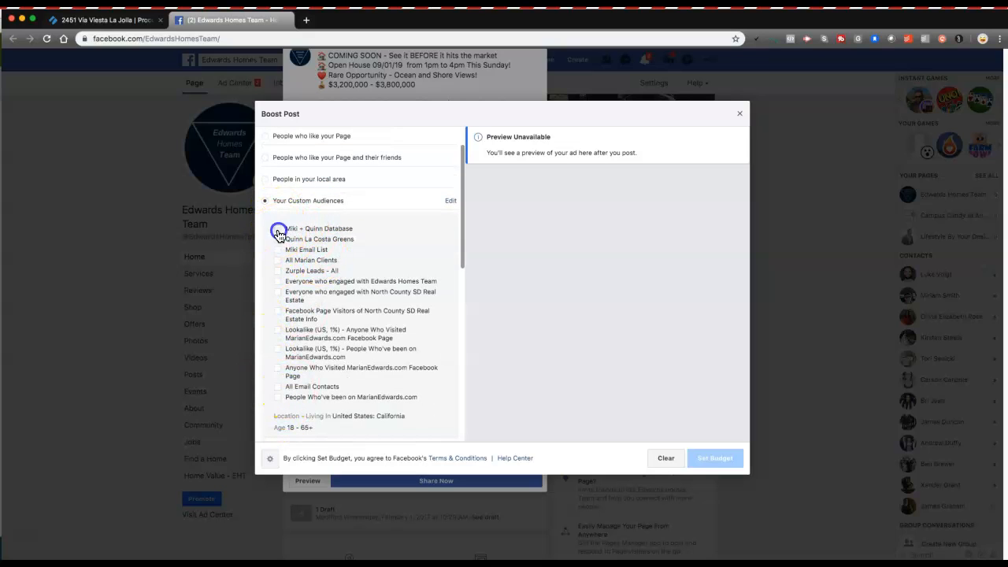
pyautogui.click(278, 239)
pyautogui.click(277, 249)
pyautogui.click(278, 260)
# Step: Add the remaining audiences, including Zurple Leads - All, Facebook Page Visitors and All Email Contacts
pyautogui.click(277, 271)
pyautogui.click(277, 282)
pyautogui.click(277, 292)
pyautogui.click(277, 335)
pyautogui.click(278, 367)
pyautogui.click(278, 386)
pyautogui.click(277, 397)
pyautogui.scroll(-2, 341, 295)
pyautogui.scroll(-6, 340, 295)
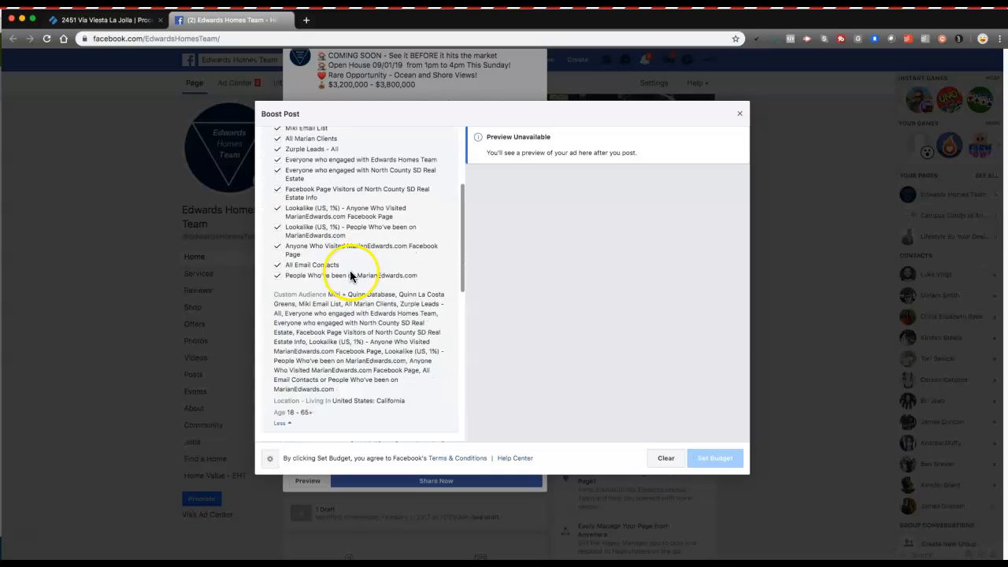
pyautogui.scroll(-1, 347, 239)
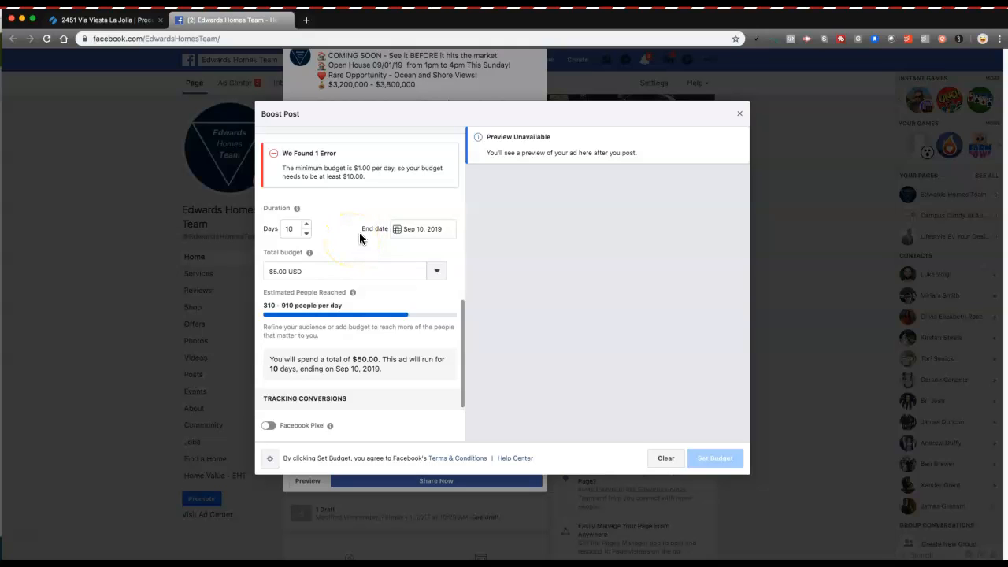
# Step: Set the boost's end date to September 1, 2019
pyautogui.click(403, 229)
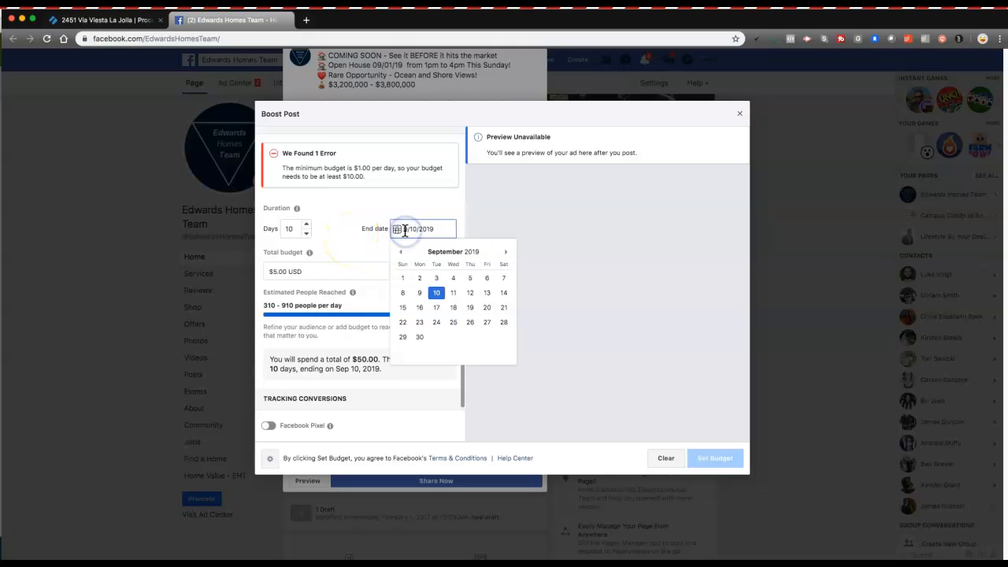
pyautogui.click(403, 278)
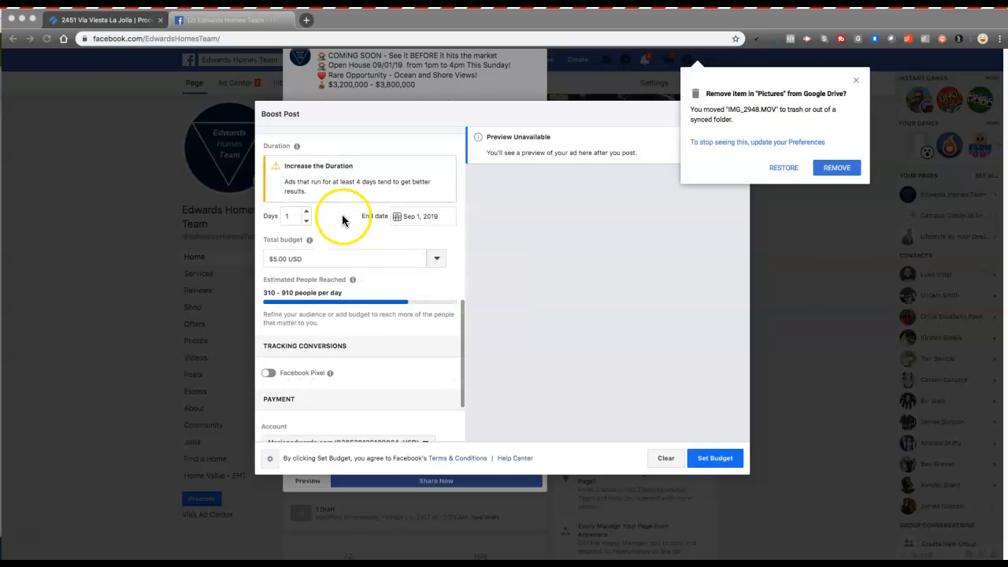
pyautogui.click(857, 81)
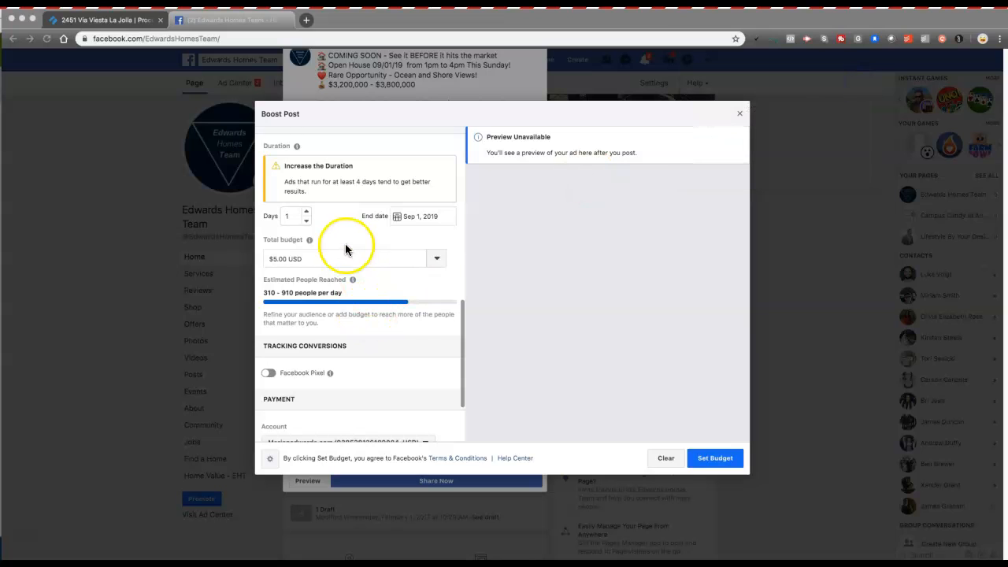
pyautogui.click(442, 215)
pyautogui.click(365, 244)
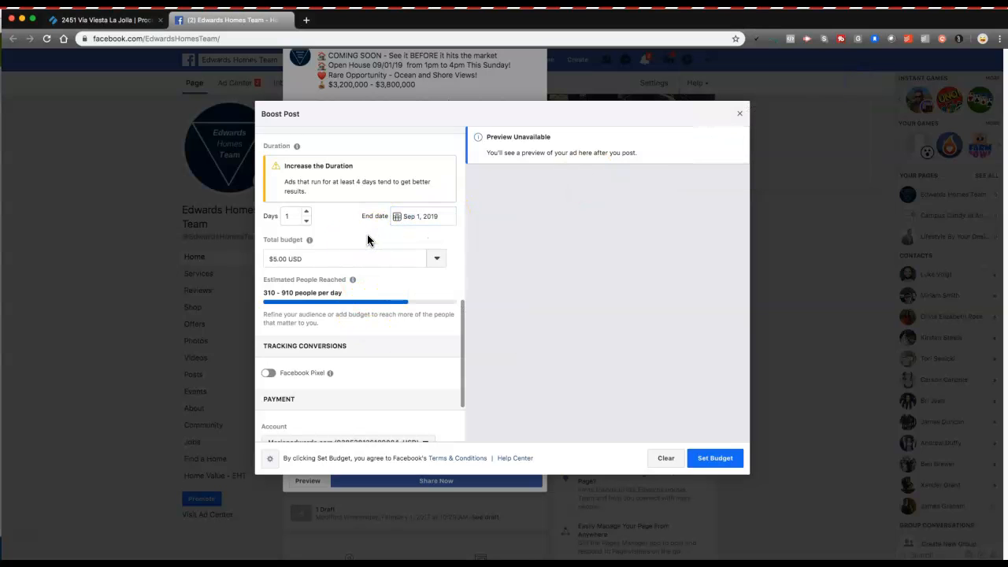
# Step: Set the boost's total budget to $25.00
pyautogui.click(327, 260)
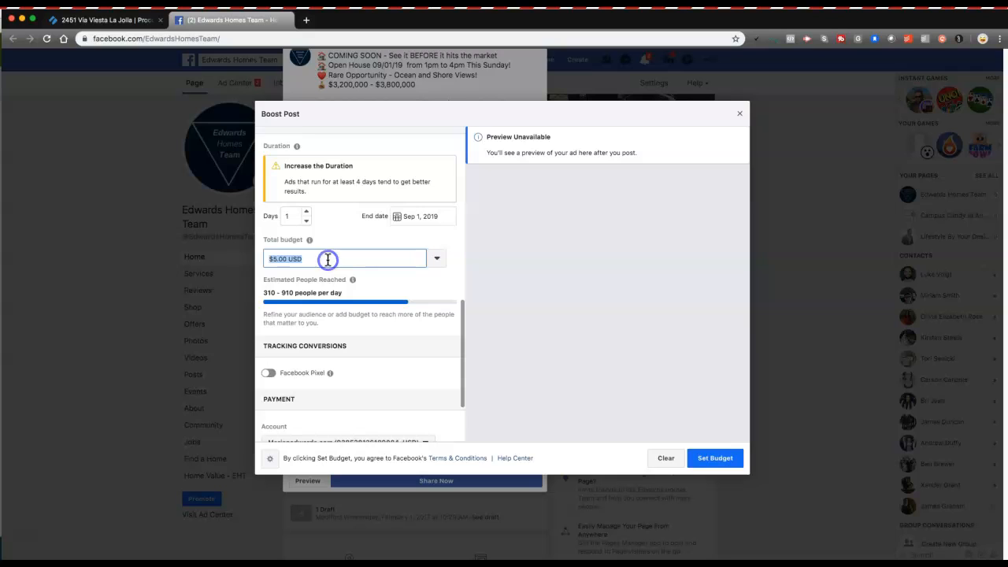
pyautogui.write('25')
pyautogui.click(329, 246)
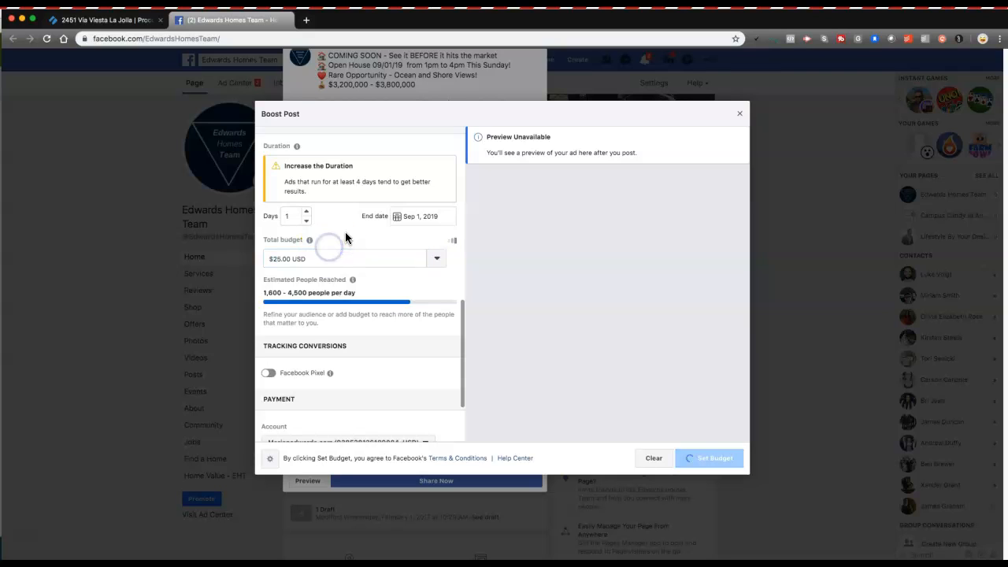
pyautogui.click(350, 306)
pyautogui.scroll(-2, 350, 308)
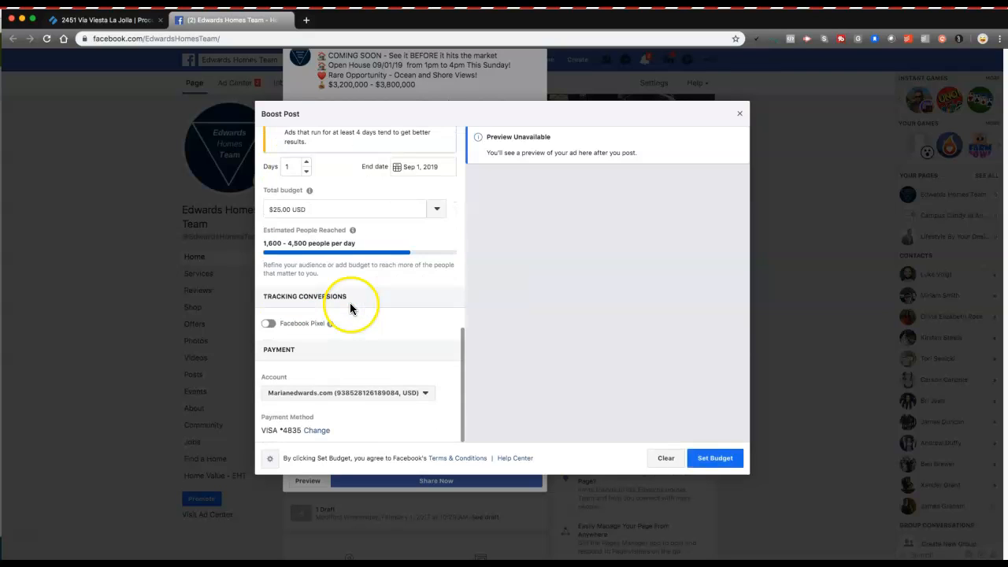
# Step: Confirm the $25 boost budget for the post and close the post composer
pyautogui.click(715, 458)
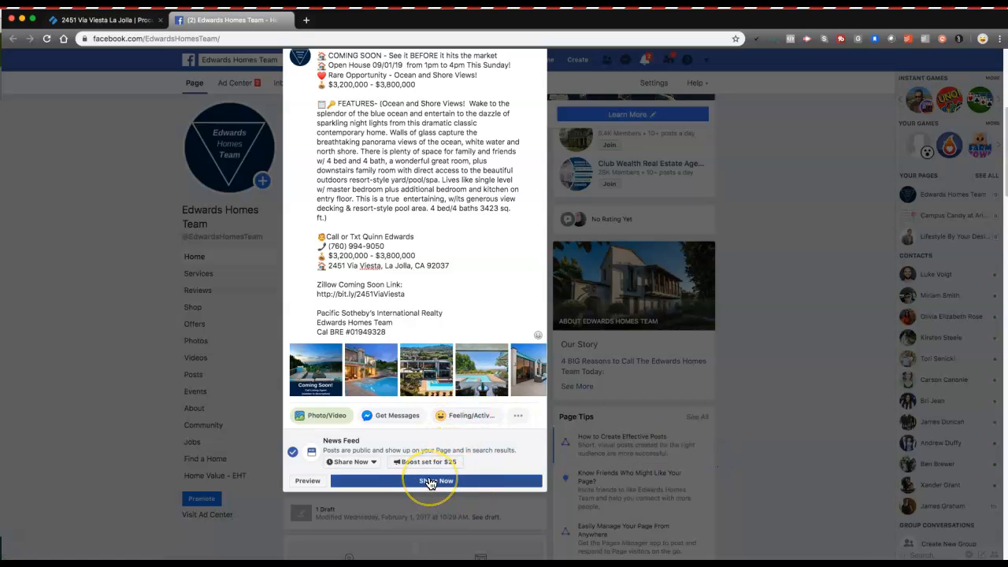
pyautogui.click(445, 310)
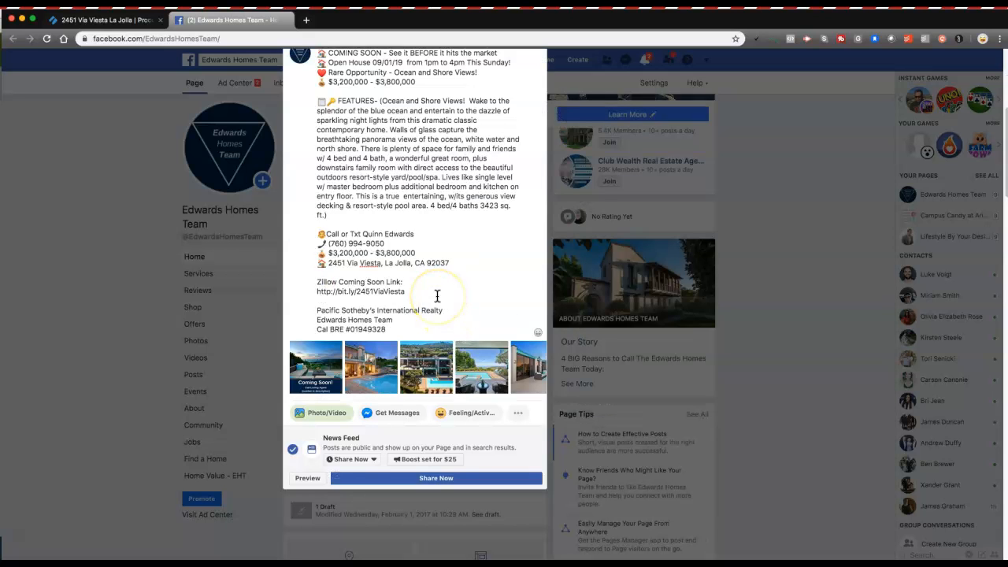
pyautogui.scroll(1, 437, 292)
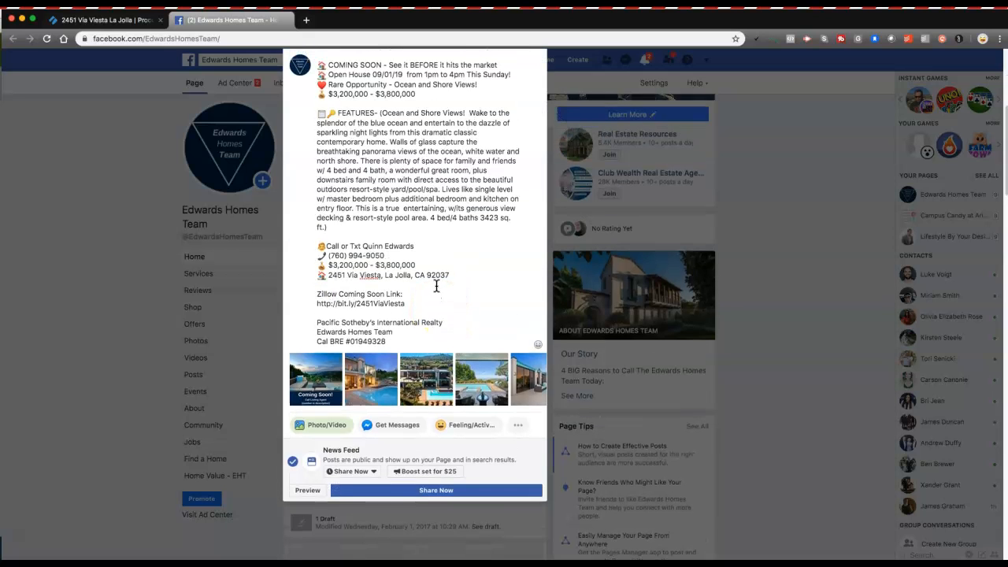
pyautogui.click(427, 281)
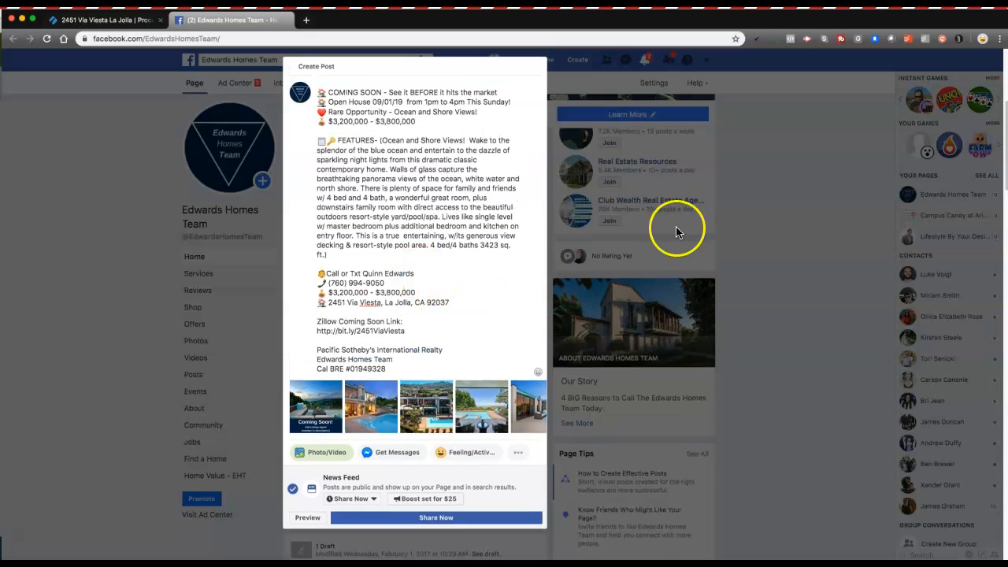
pyautogui.click(794, 161)
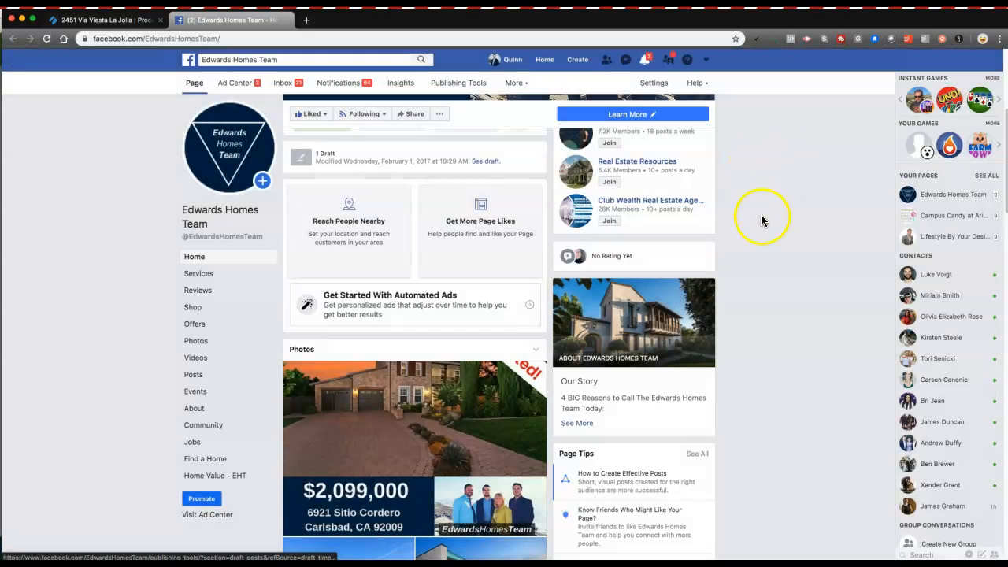
pyautogui.scroll(-10, 761, 220)
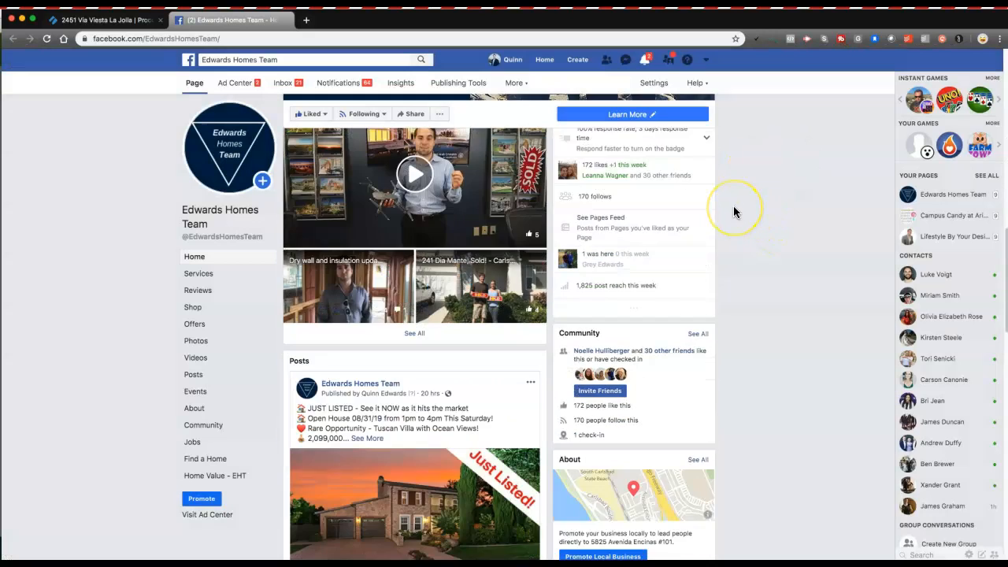
pyautogui.scroll(-5, 733, 206)
pyautogui.scroll(-3, 733, 208)
pyautogui.scroll(-2, 733, 206)
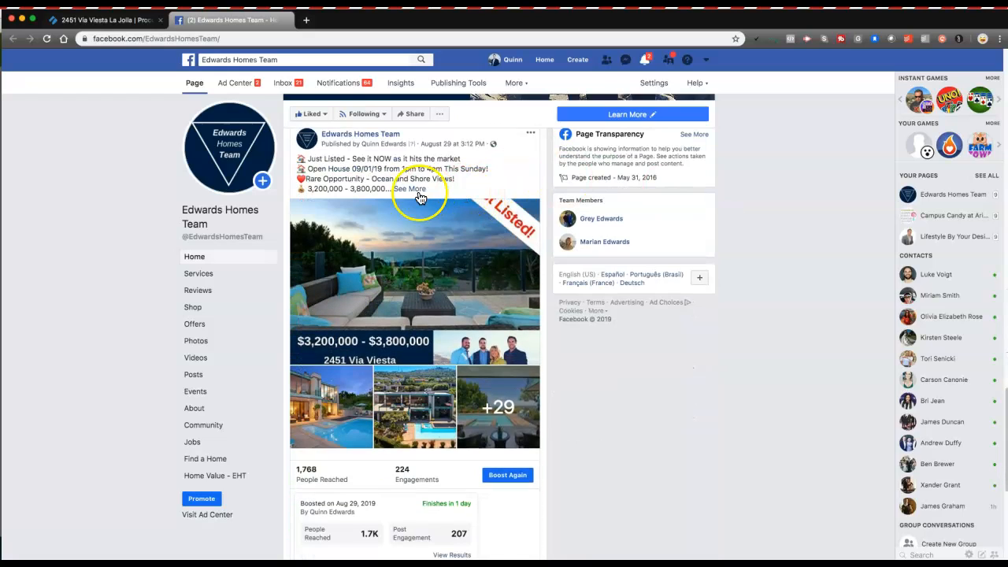
pyautogui.click(411, 190)
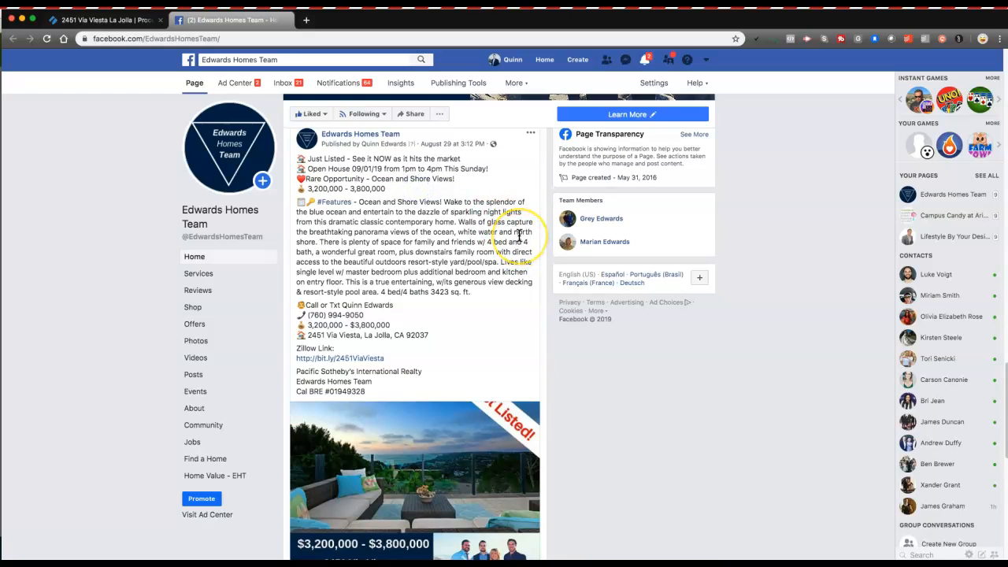
pyautogui.scroll(-1, 517, 233)
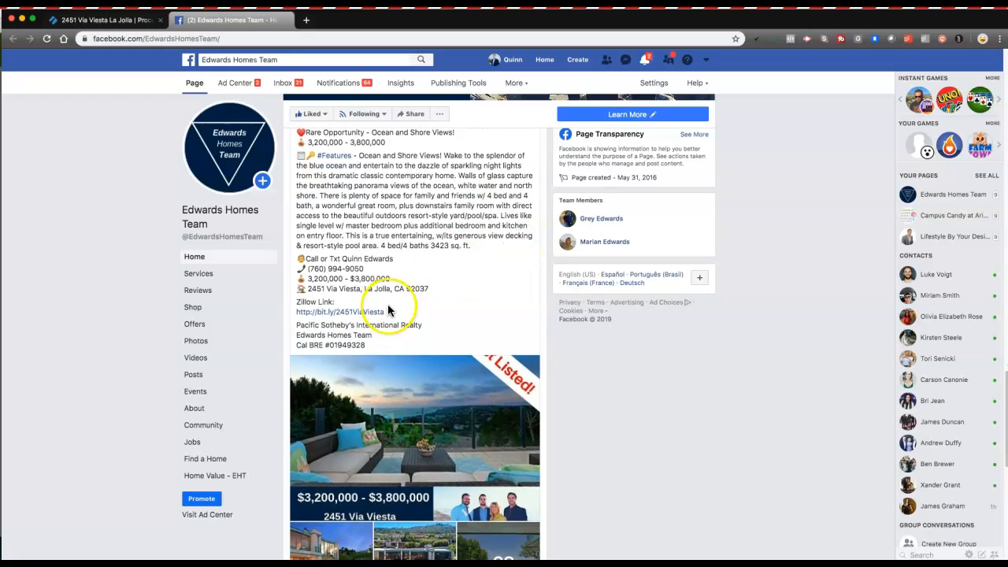
# Step: Check that the post's bit.ly Zillow link opens the listing, then return to Facebook
pyautogui.click(329, 314)
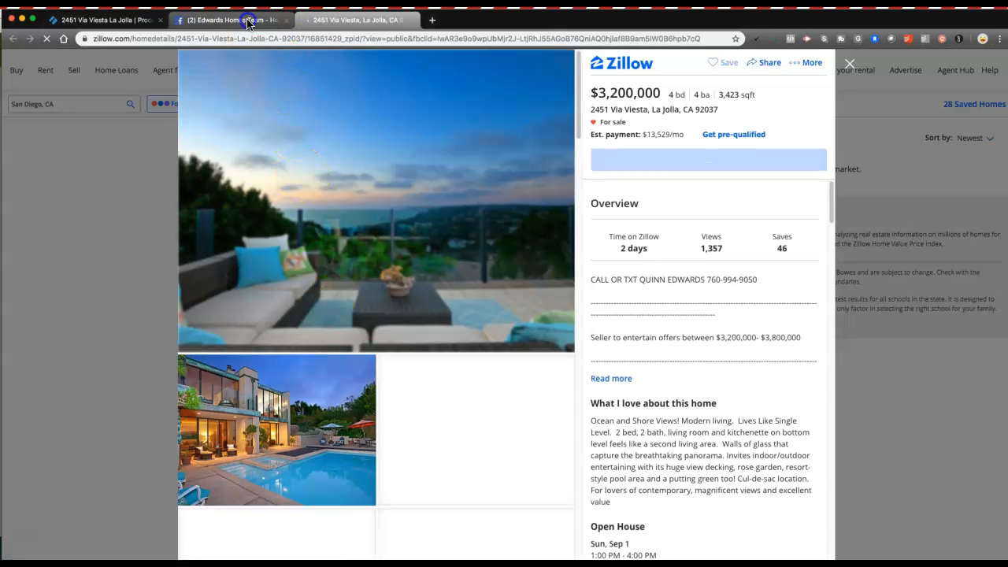
pyautogui.click(248, 21)
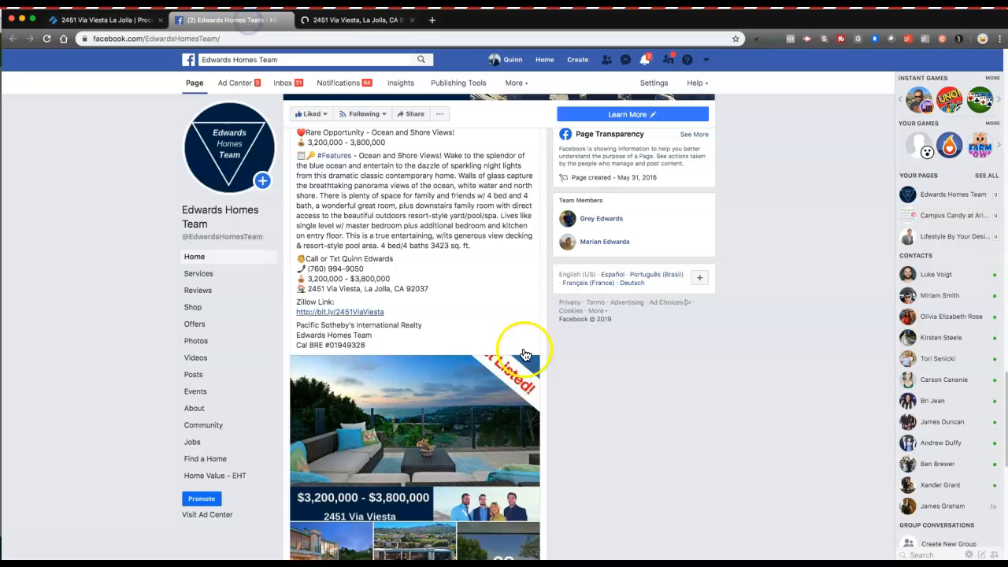
pyautogui.scroll(-1, 470, 245)
pyautogui.scroll(3, 468, 238)
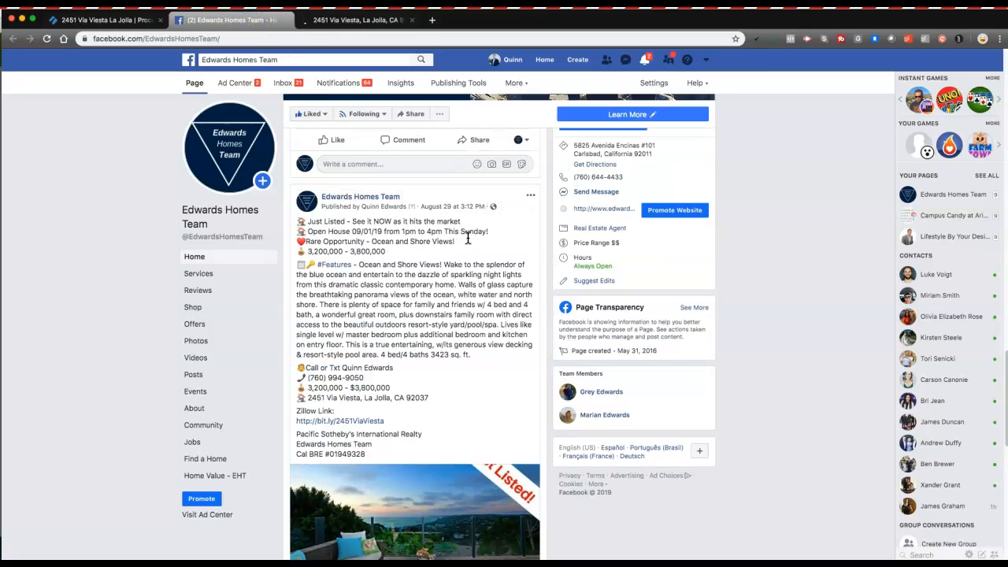
pyautogui.scroll(10, 468, 237)
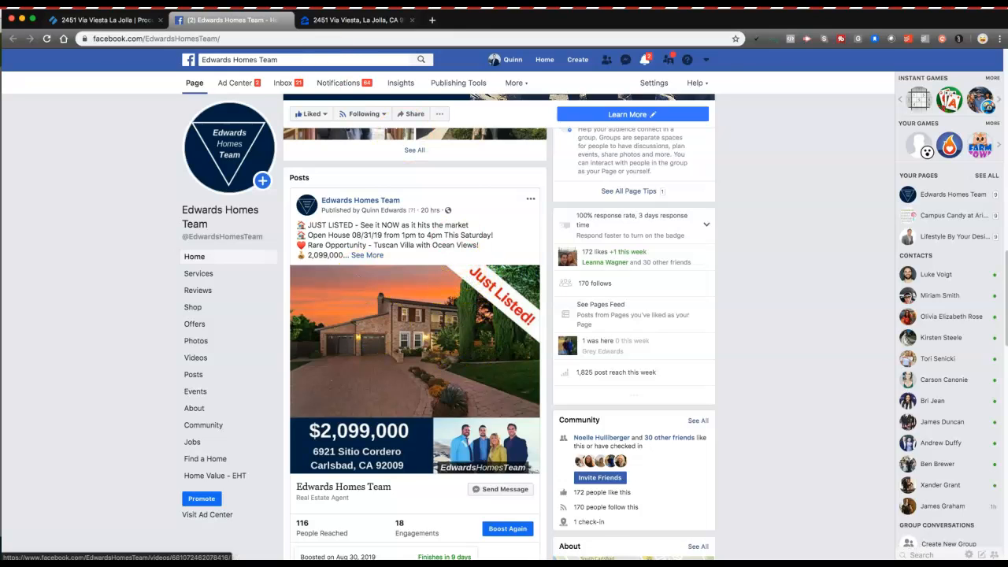
# Step: Tick off subtask 5, boosting the post for $25 with the custom audience
pyautogui.click(103, 19)
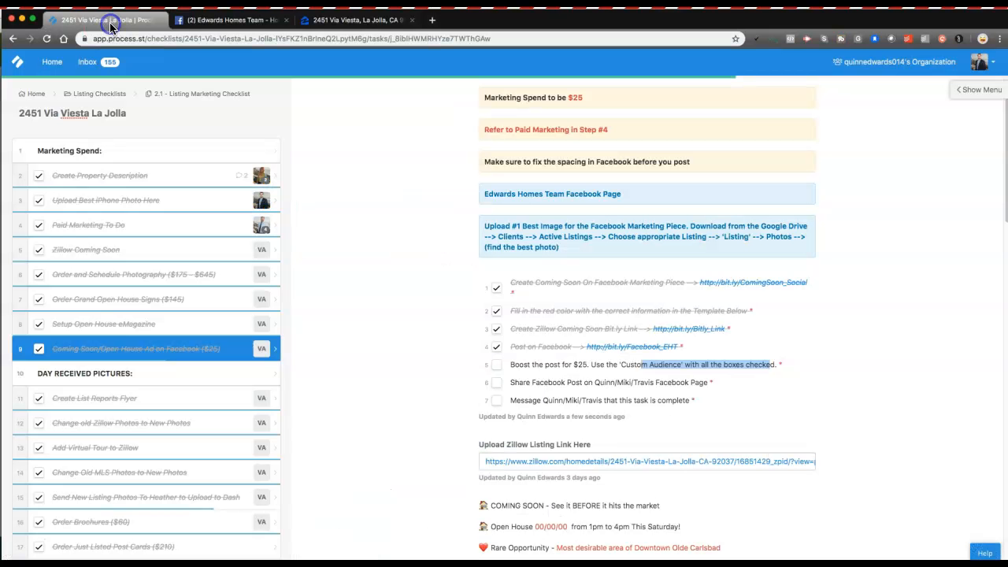
pyautogui.click(497, 367)
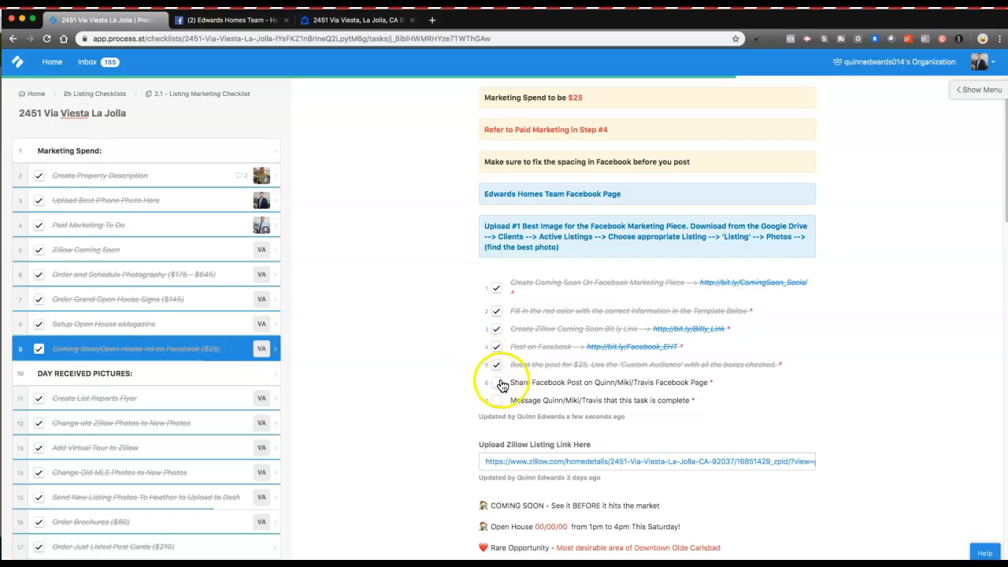
pyautogui.moveTo(519, 382); pyautogui.dragTo(576, 383)
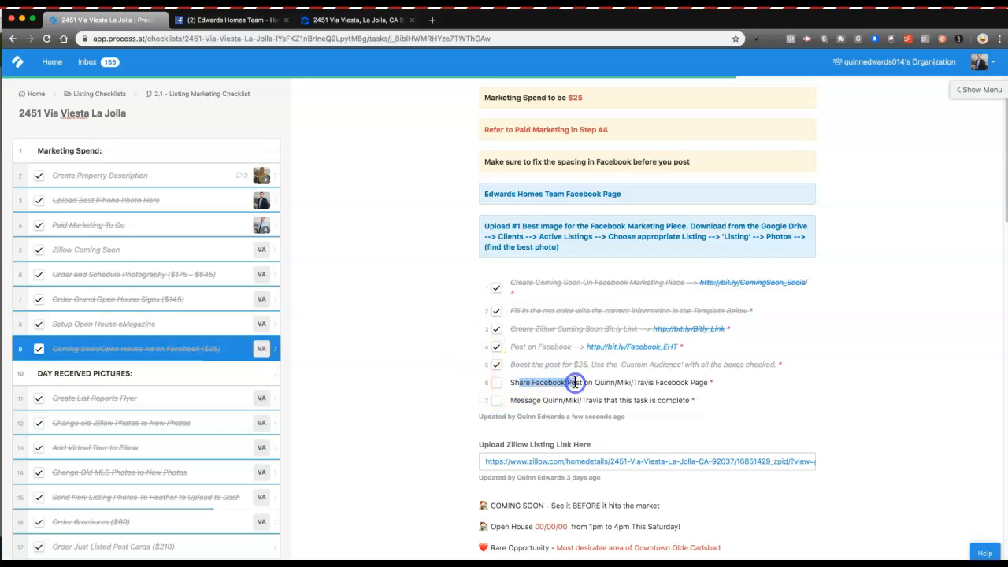
pyautogui.click(610, 384)
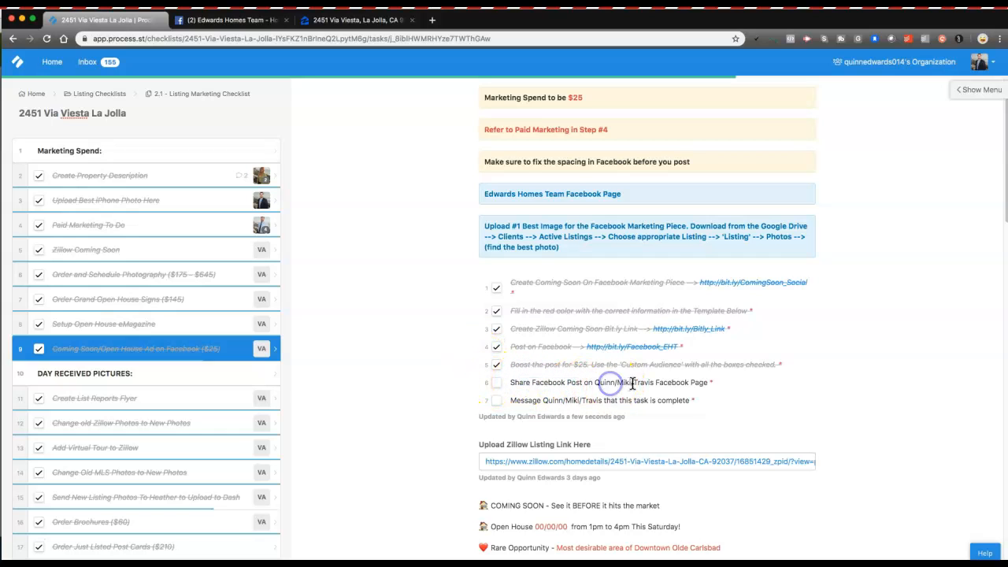
# Step: Act as the personal profile instead of the Edwards Homes Team page on the listing post, then open its share options
pyautogui.click(189, 20)
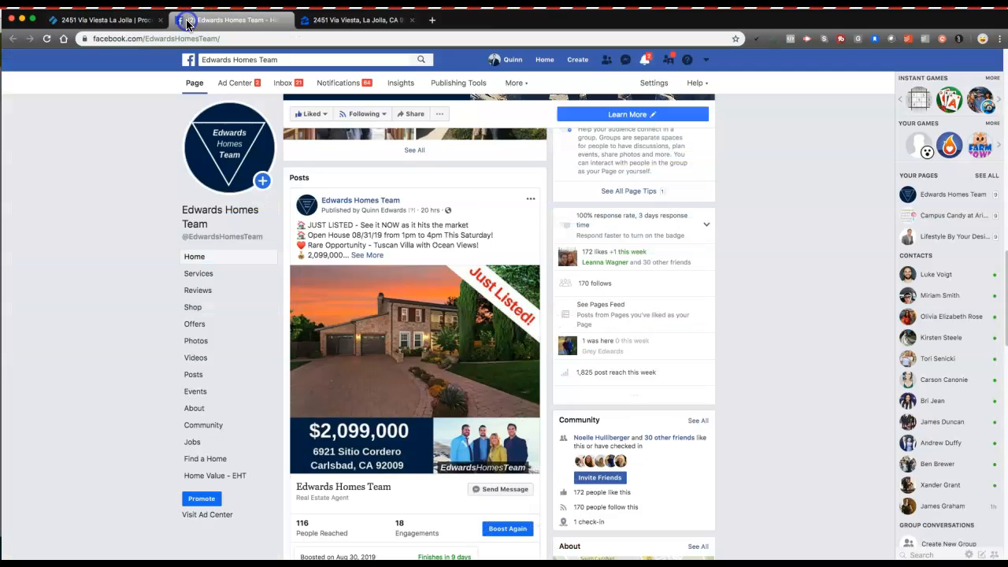
pyautogui.scroll(-10, 492, 311)
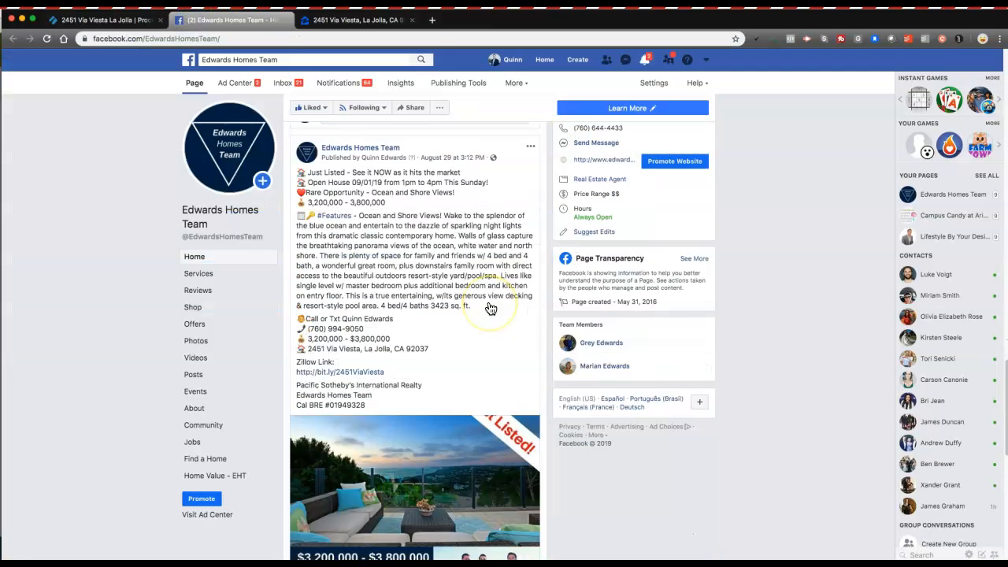
pyautogui.scroll(-5, 490, 308)
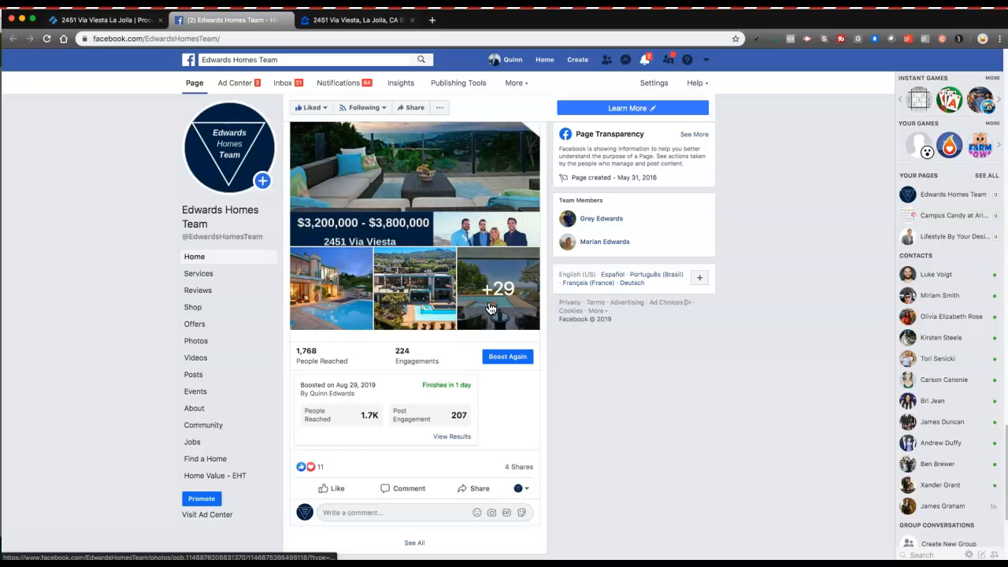
pyautogui.scroll(4, 495, 311)
pyautogui.scroll(-3, 497, 315)
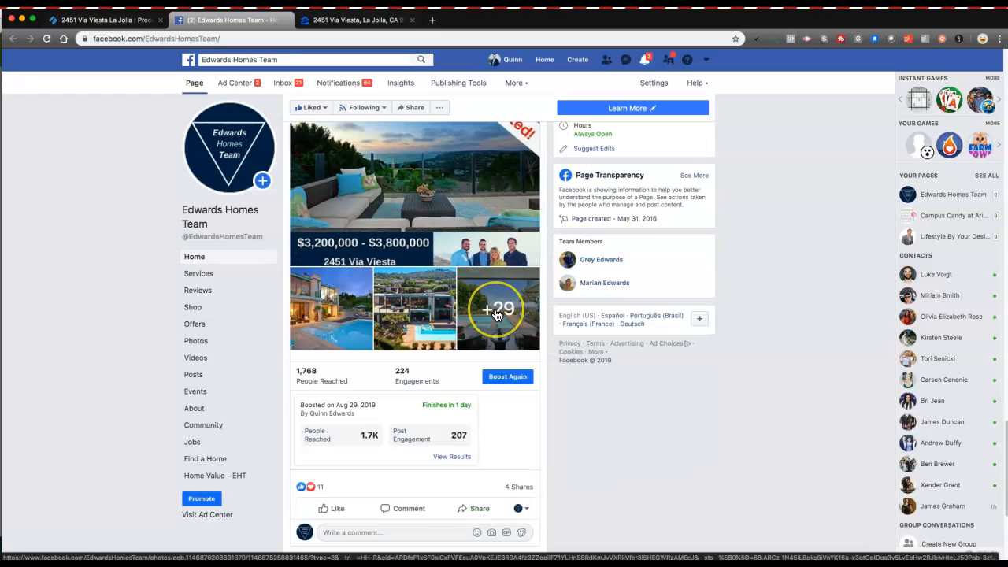
pyautogui.scroll(-2, 496, 314)
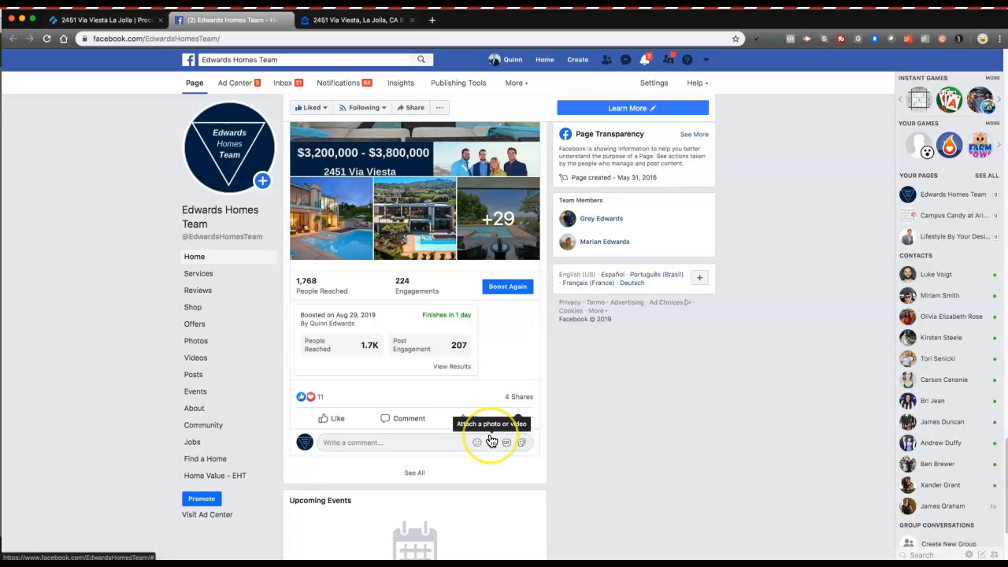
pyautogui.click(523, 422)
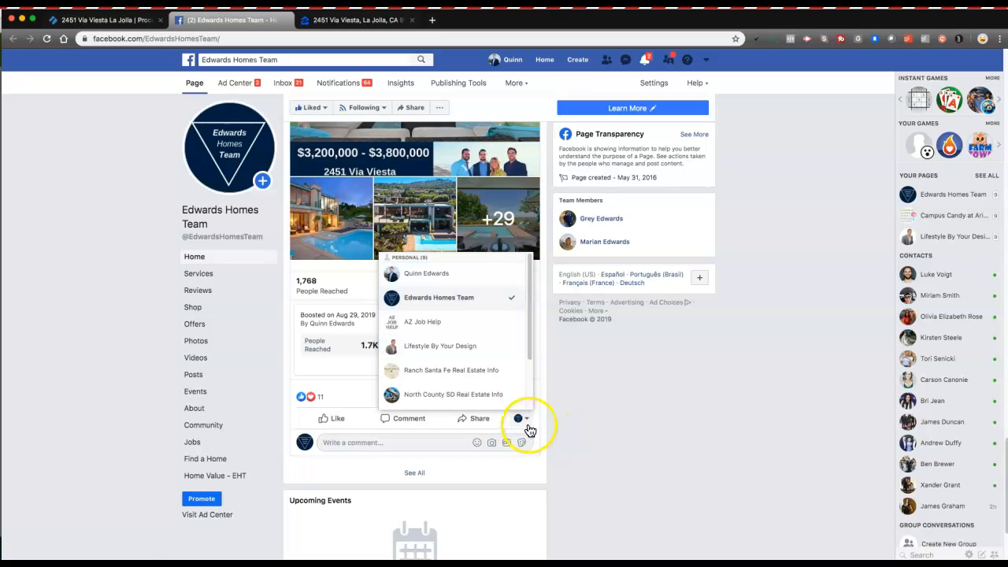
pyautogui.click(417, 273)
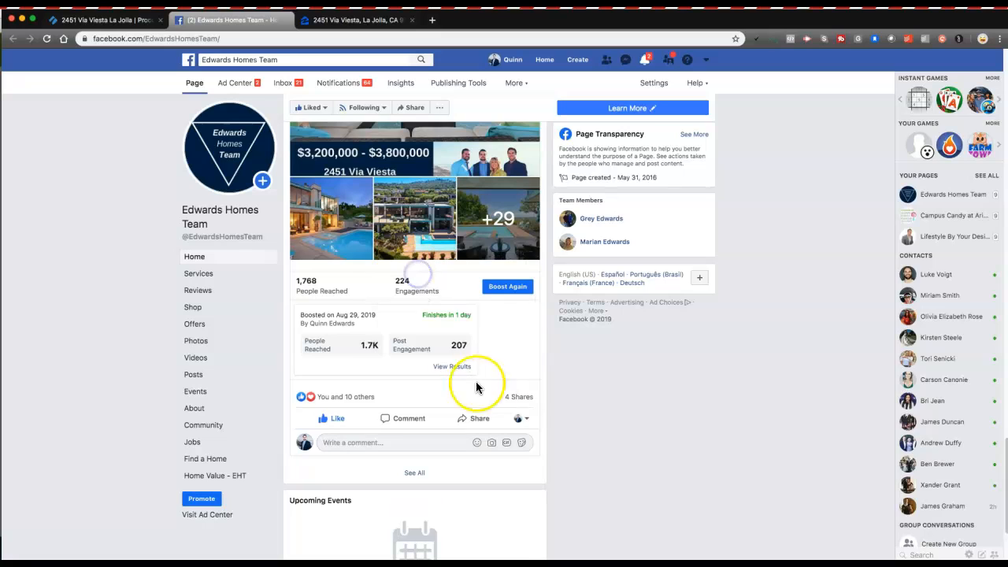
pyautogui.click(490, 423)
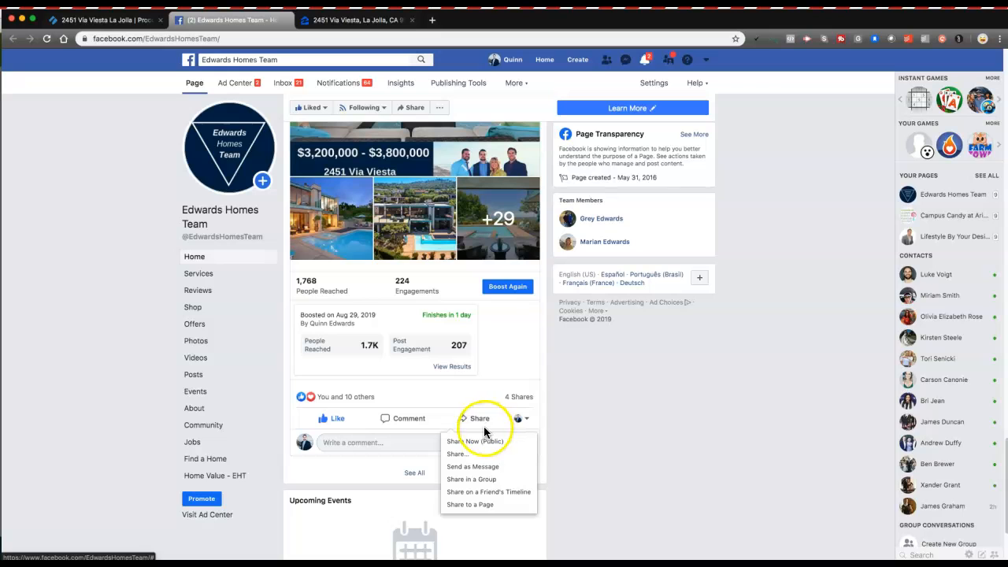
# Step: Address a friend's-timeline share of the listing post to a team member, then close that dialog
pyautogui.click(466, 494)
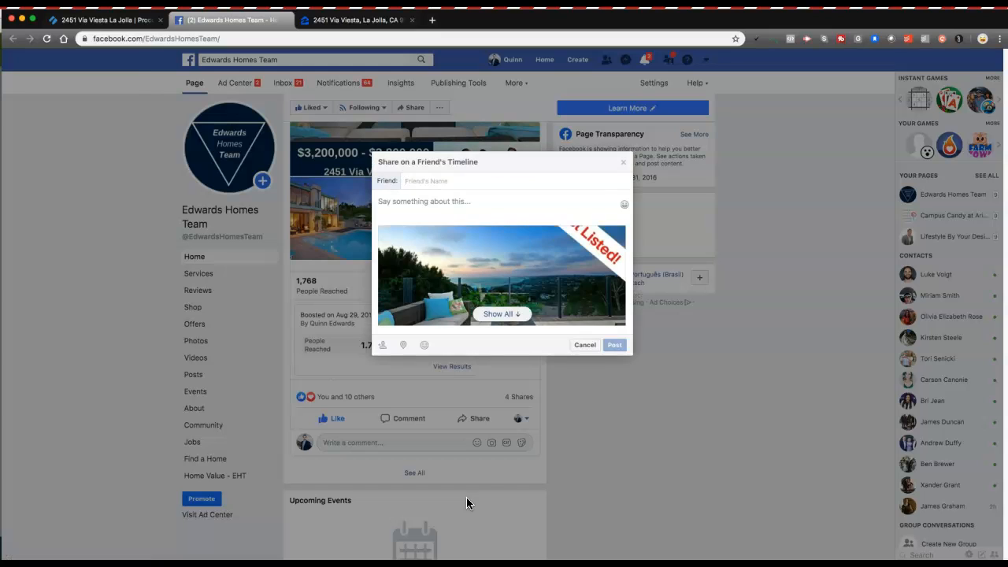
pyautogui.click(439, 181)
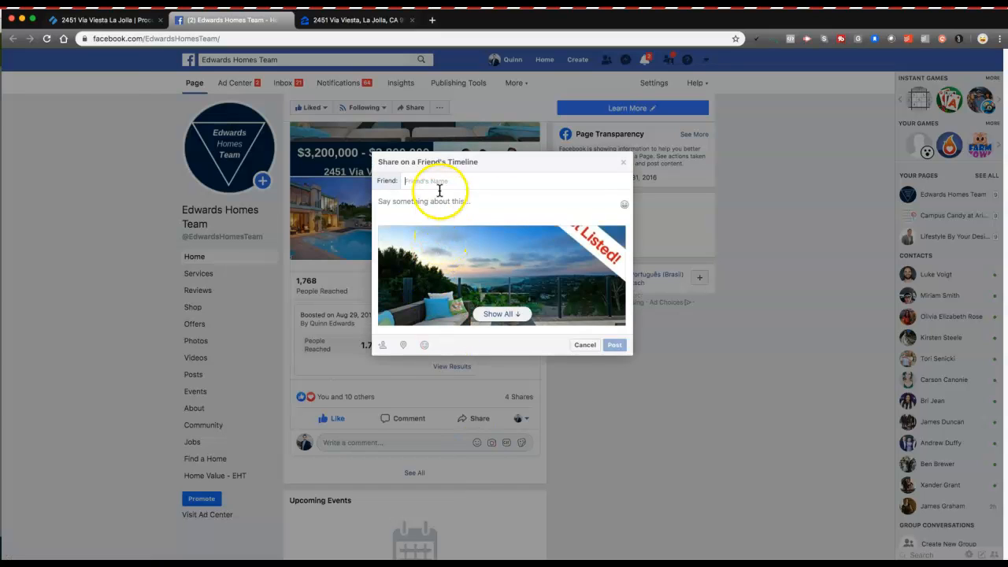
pyautogui.write('qu')
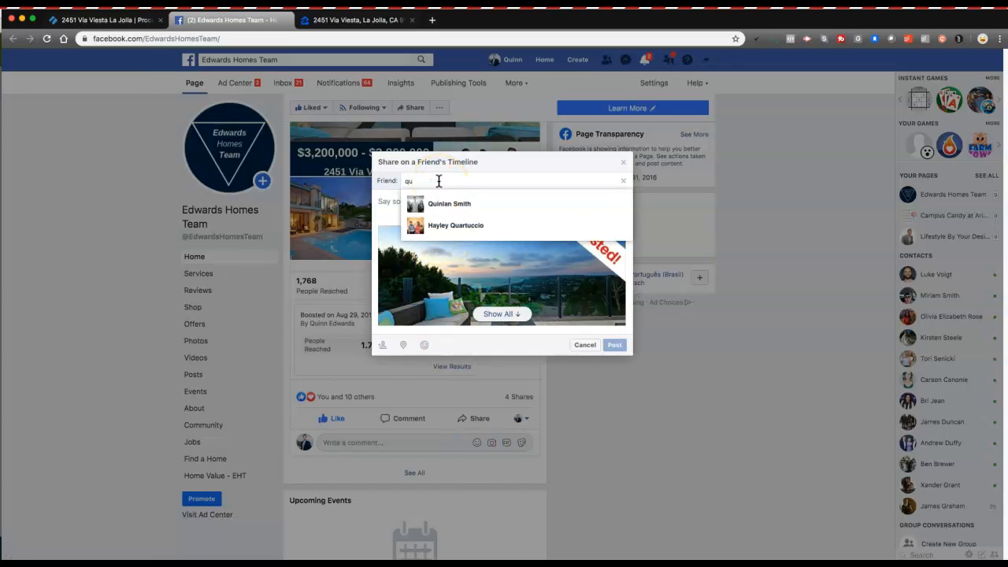
pyautogui.press('BackSpace')
pyautogui.press('BackSpace')
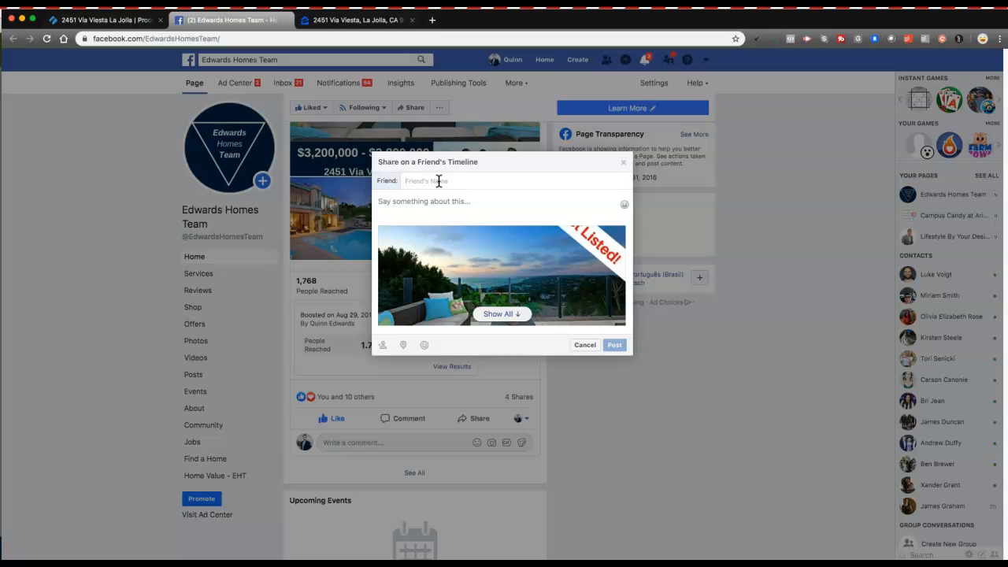
pyautogui.write('mar')
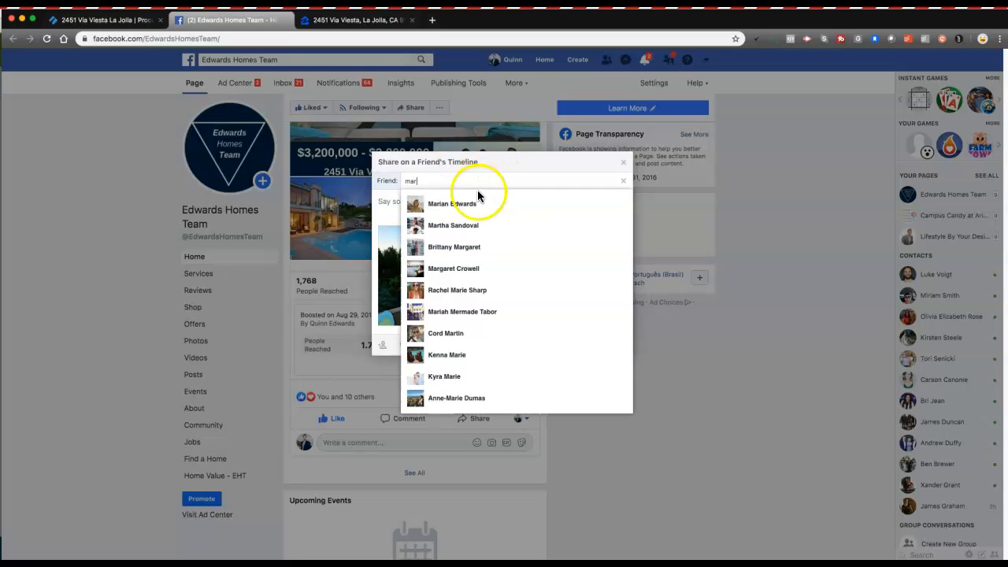
pyautogui.click(477, 202)
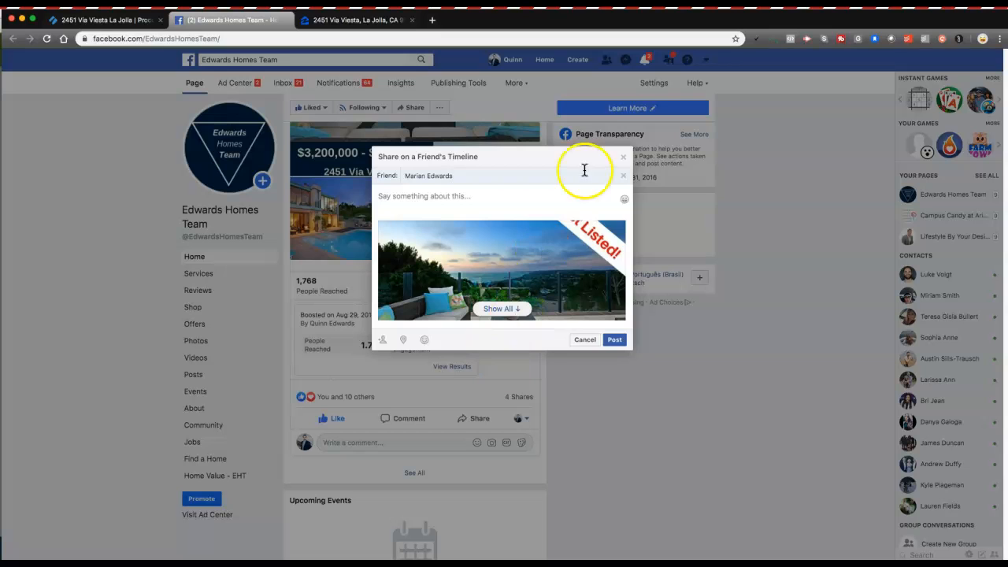
pyautogui.click(623, 156)
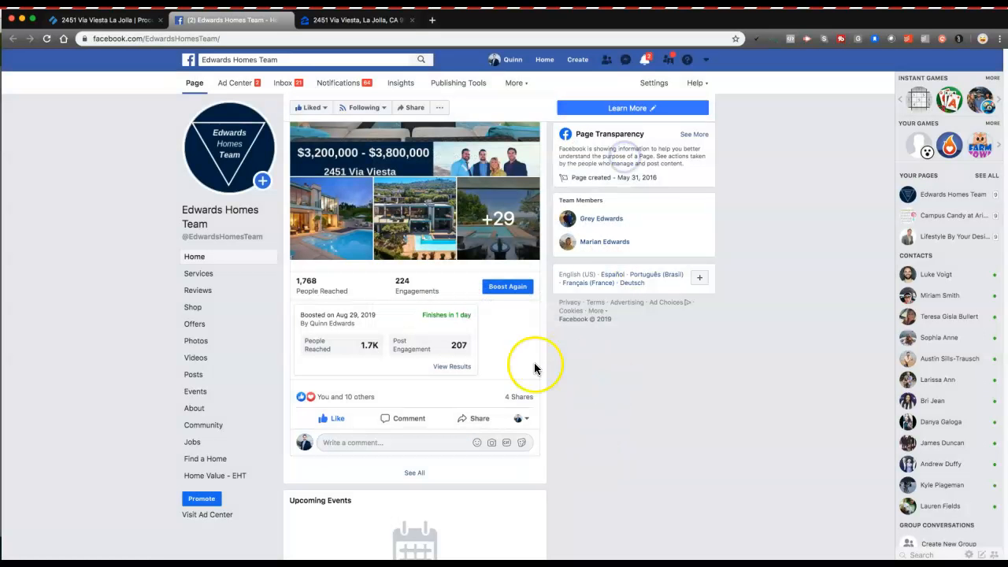
# Step: Post the listing onto a teammate's timeline, then reopen the post's share menu
pyautogui.click(477, 419)
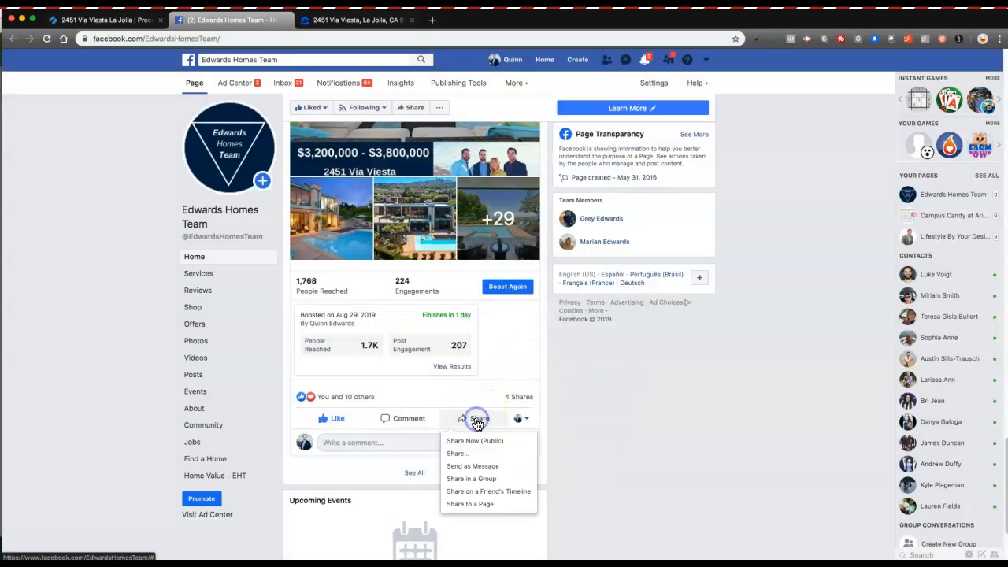
pyautogui.click(469, 491)
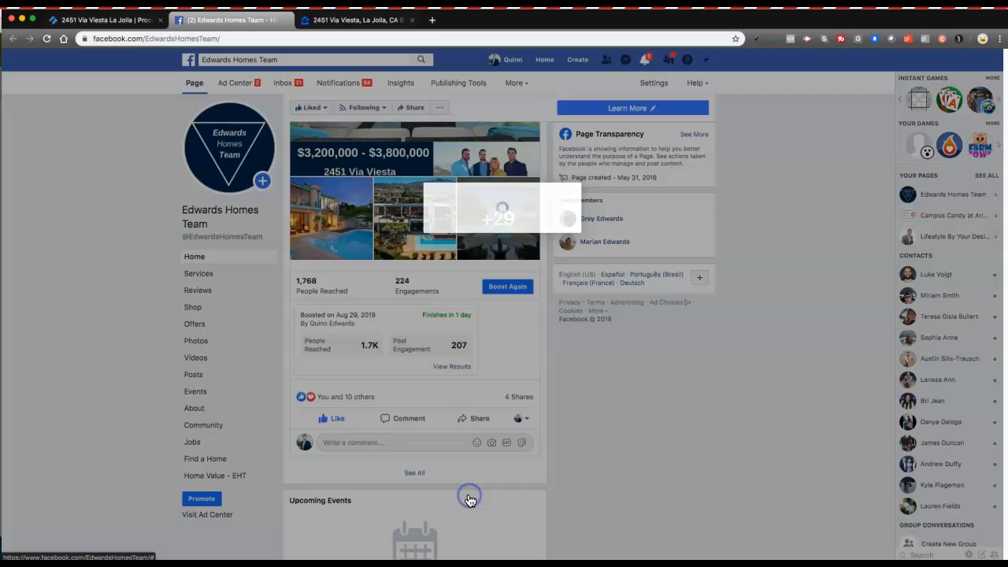
pyautogui.write('tra')
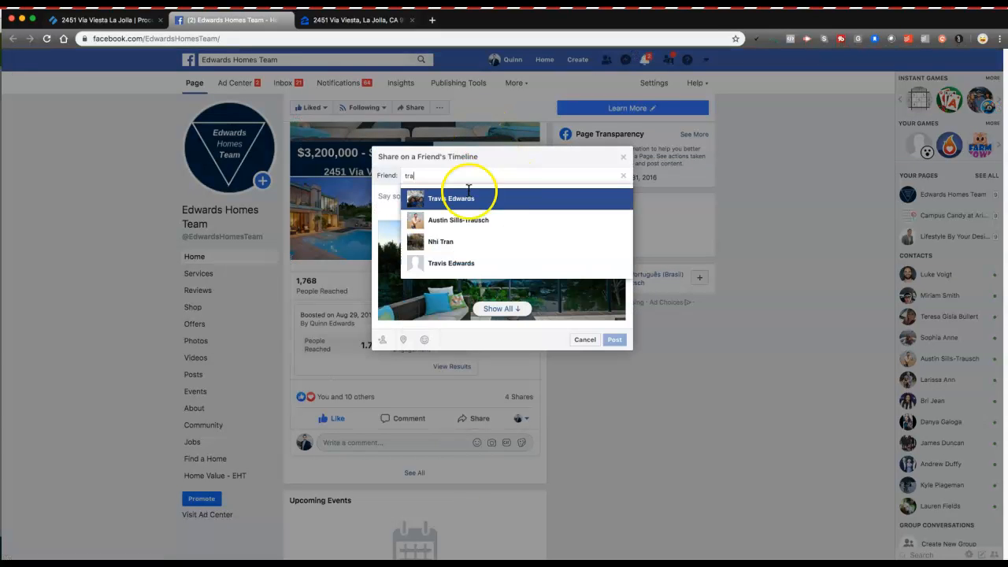
pyautogui.click(451, 198)
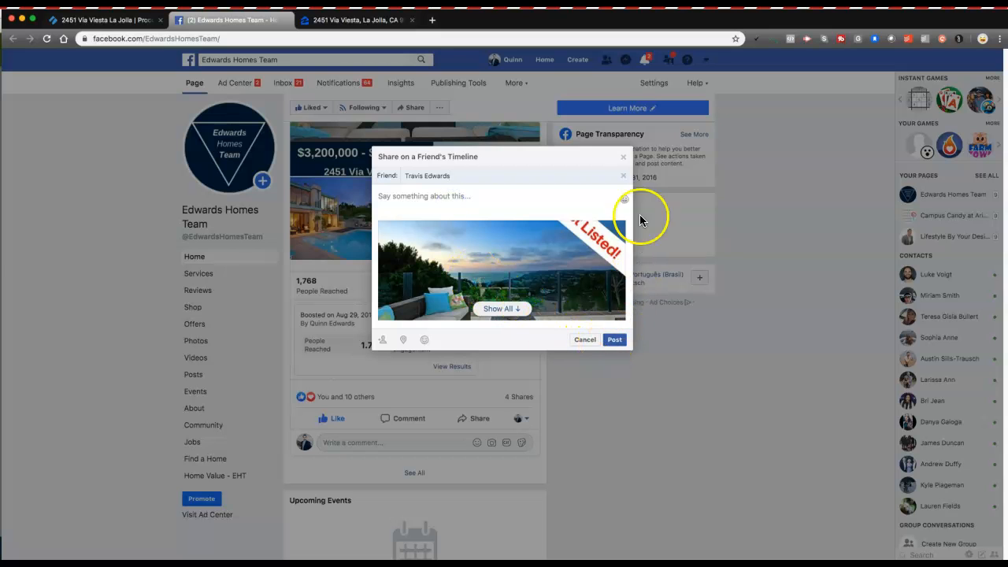
pyautogui.click(591, 343)
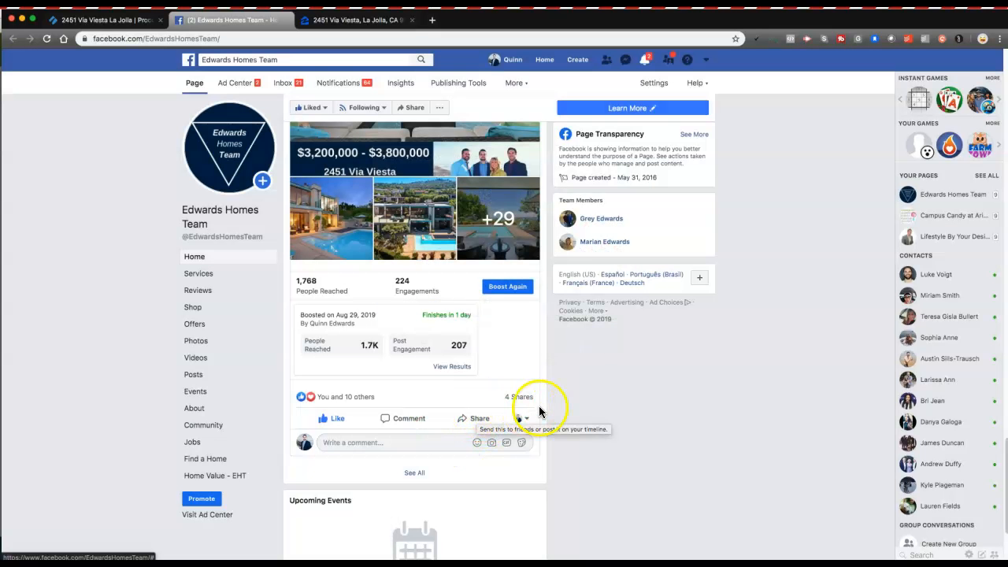
pyautogui.click(482, 419)
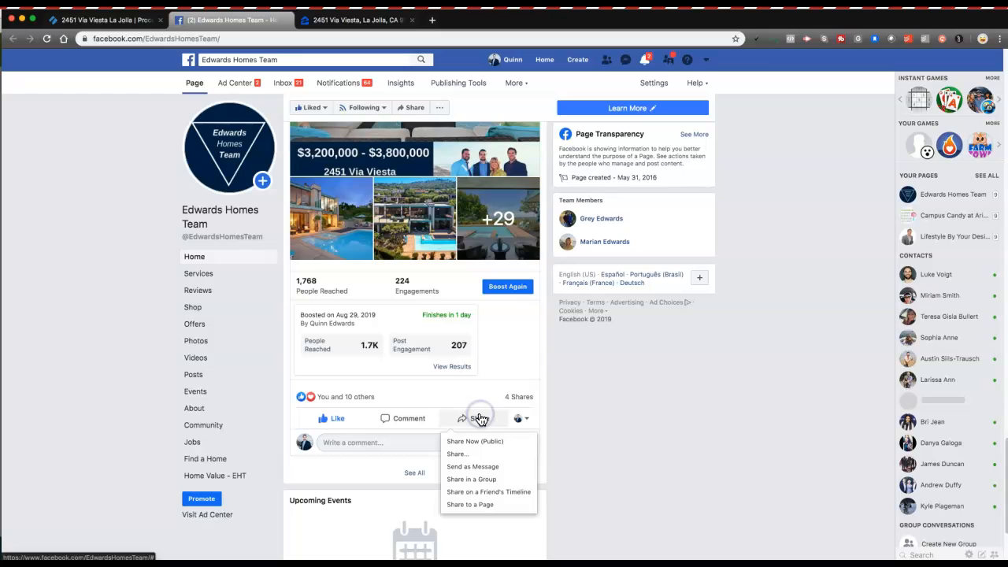
pyautogui.click(490, 446)
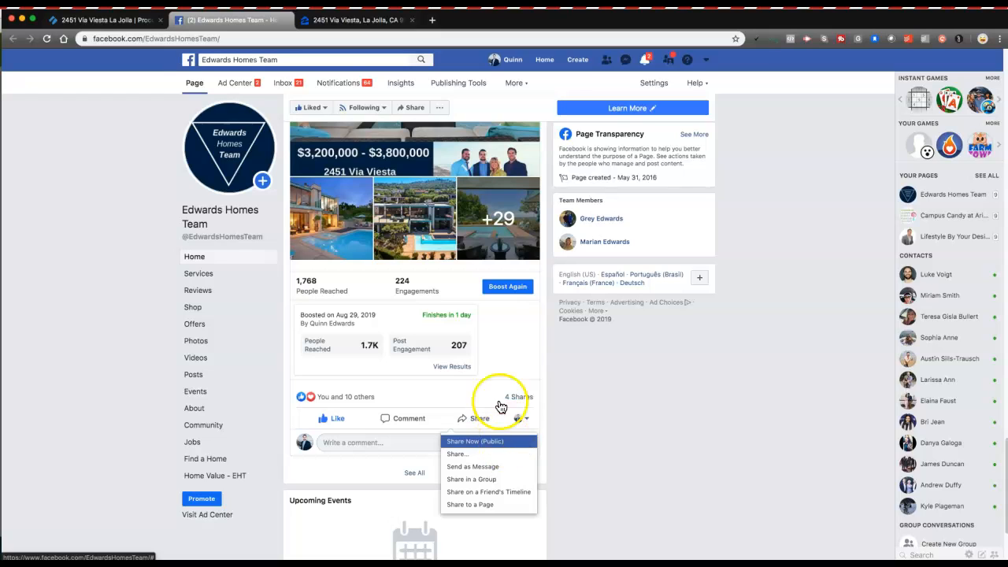
# Step: Check off subtask 6, sharing the Facebook post to team members' pages, after glancing at the Zillow listing
pyautogui.click(105, 19)
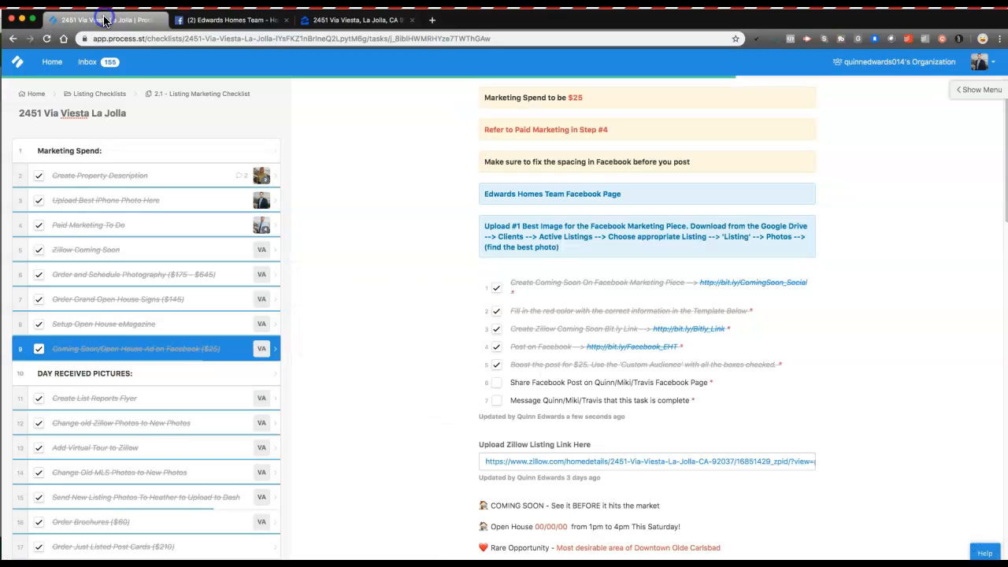
pyautogui.click(497, 382)
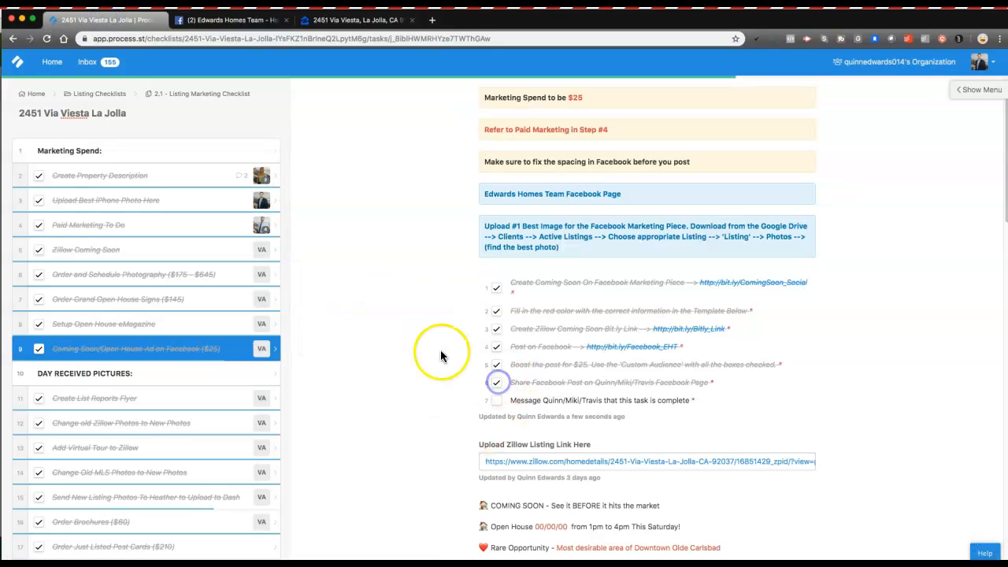
pyautogui.scroll(-2, 441, 339)
pyautogui.scroll(-2, 441, 339)
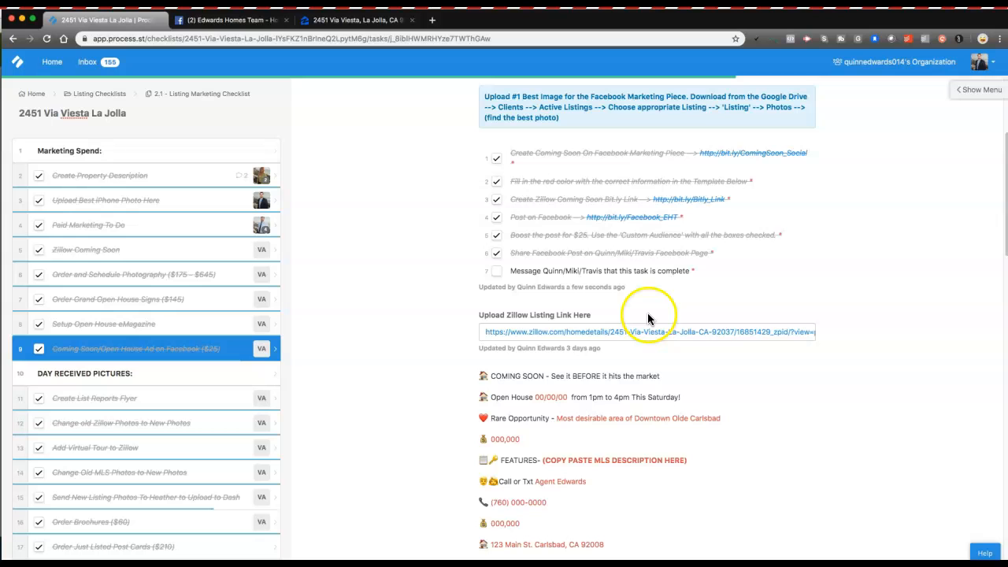
pyautogui.click(574, 337)
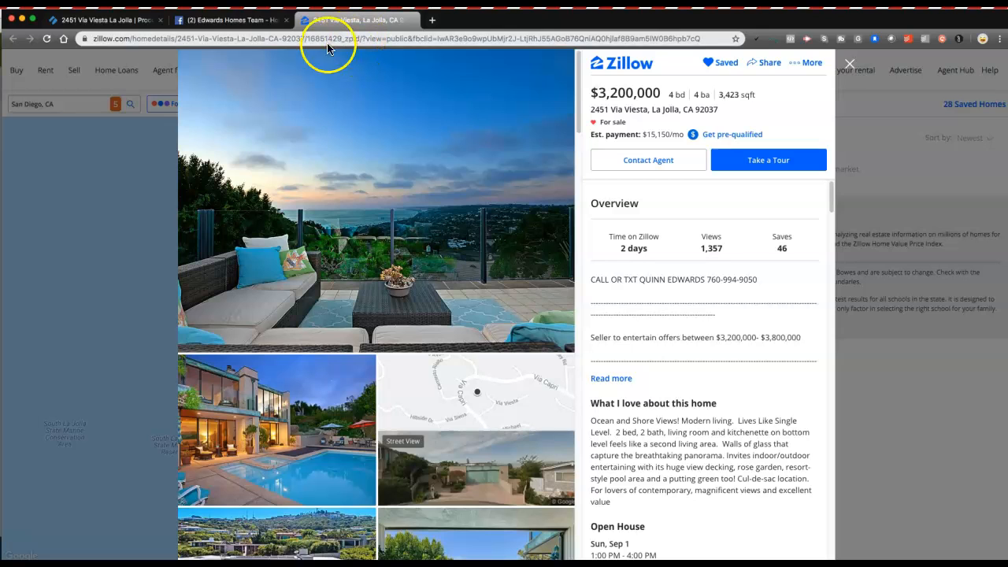
pyautogui.click(113, 23)
pyautogui.click(495, 272)
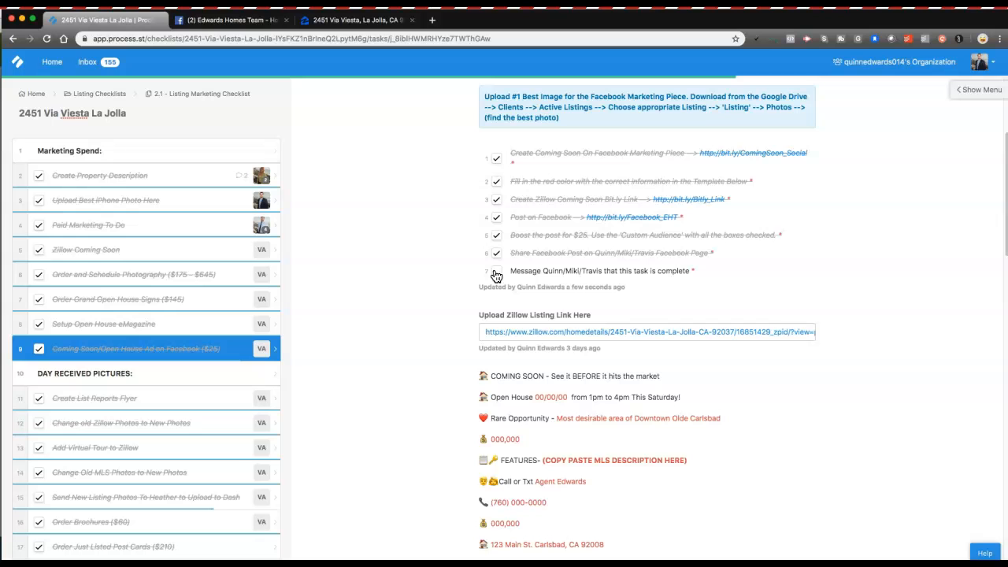
pyautogui.scroll(-15, 497, 275)
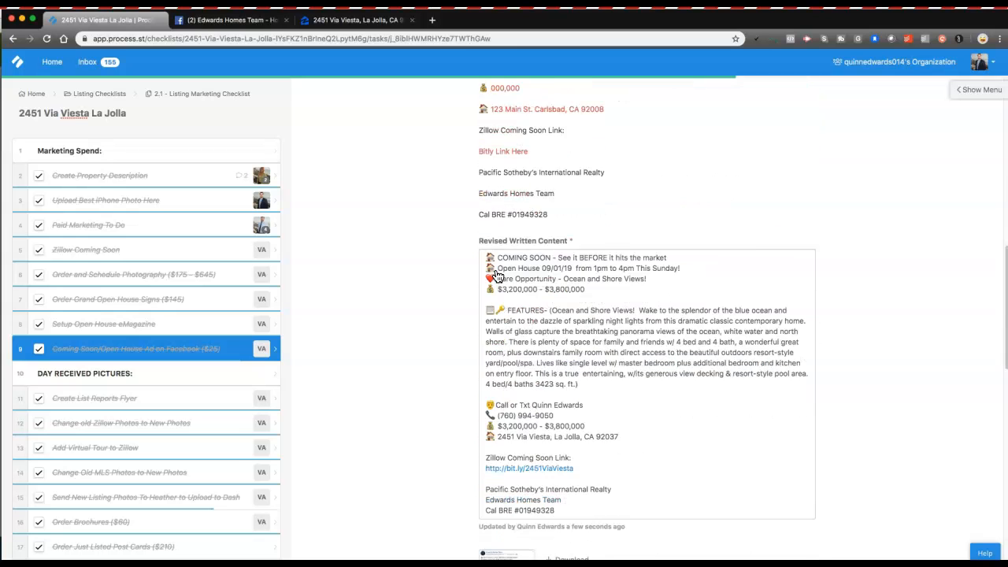
# Step: Start a comment on task 9 that @-mentions two teammates
pyautogui.click(520, 503)
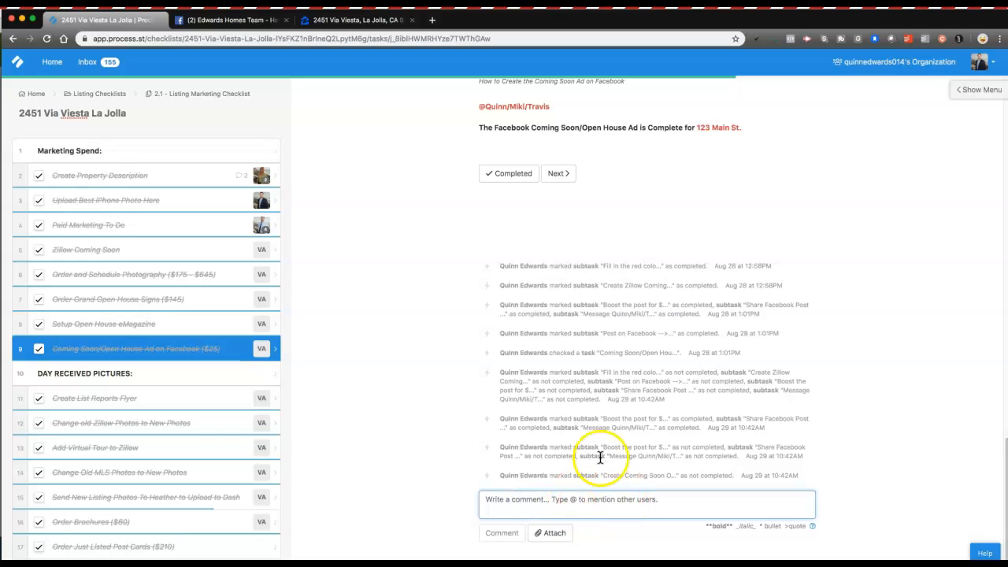
pyautogui.write('@')
pyautogui.press('Return')
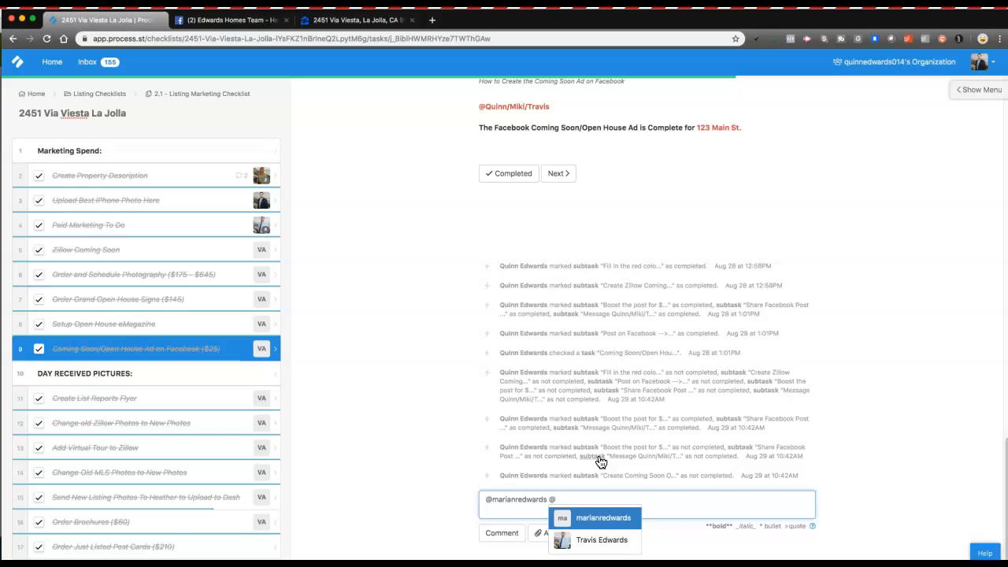
pyautogui.click(603, 540)
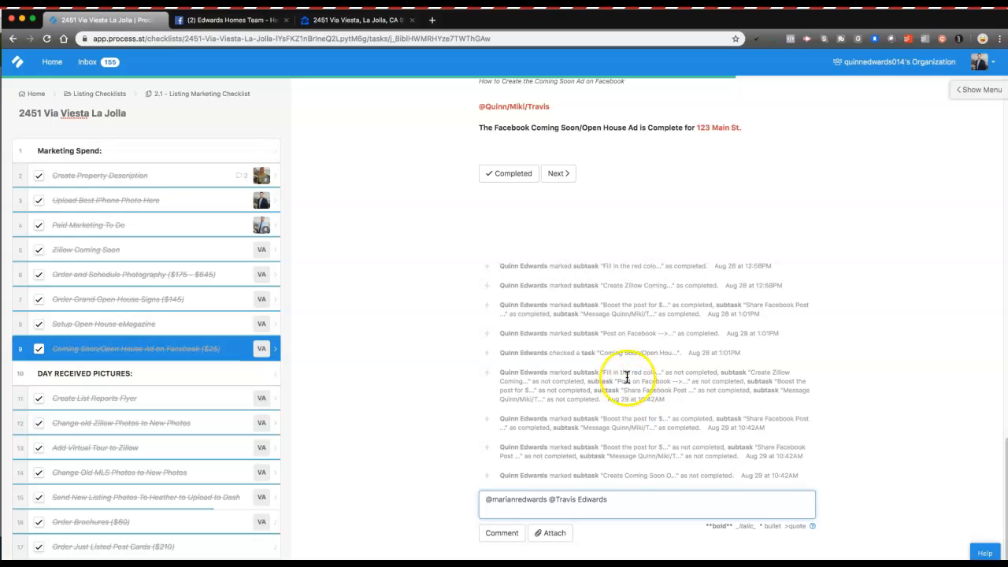
# Step: Copy the task's completion message and paste it on a new line of the comment
pyautogui.moveTo(479, 128); pyautogui.dragTo(764, 130)
pyautogui.hotkey('ctrl', 'c')
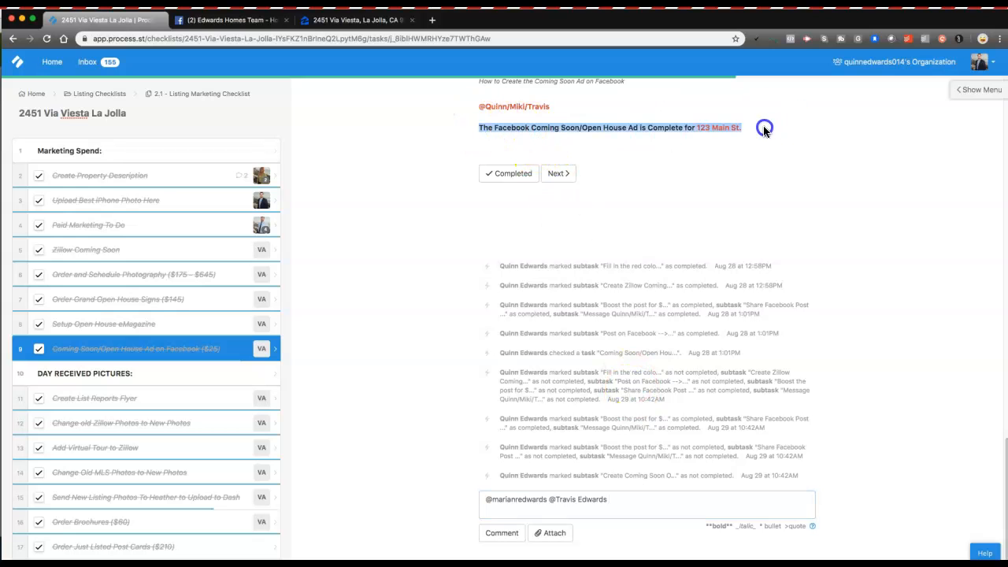
pyautogui.click(518, 507)
pyautogui.press('Return')
pyautogui.hotkey('ctrl', 'v')
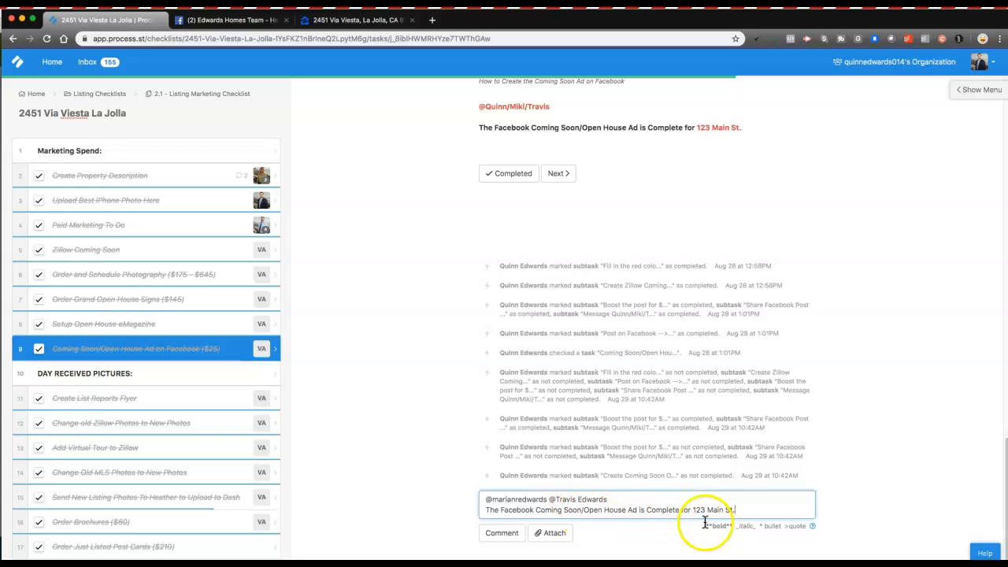
pyautogui.click(98, 116)
pyautogui.hotkey('ctrl', 'c')
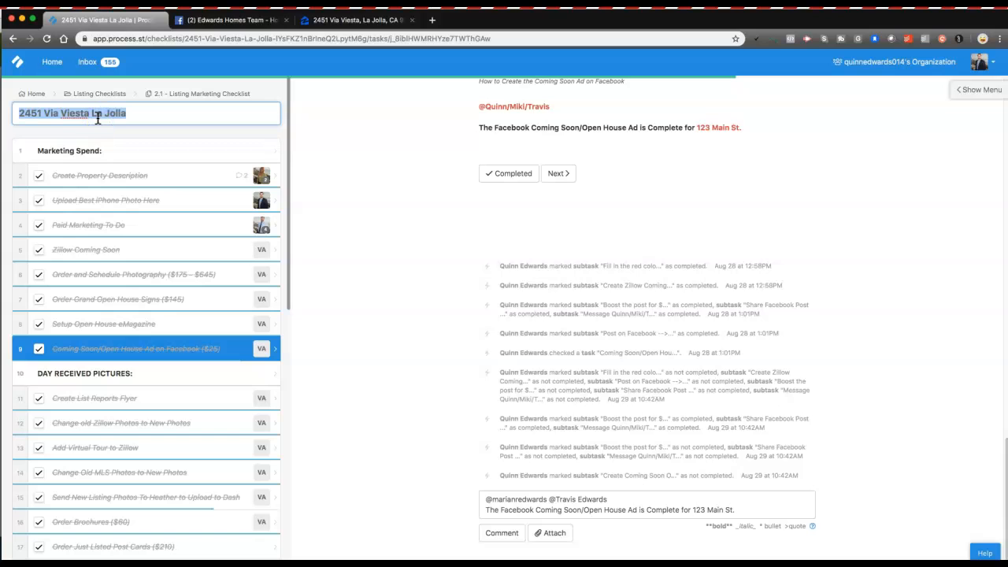
pyautogui.click(730, 510)
pyautogui.moveTo(693, 509); pyautogui.dragTo(734, 510)
pyautogui.hotkey('ctrl', 'v')
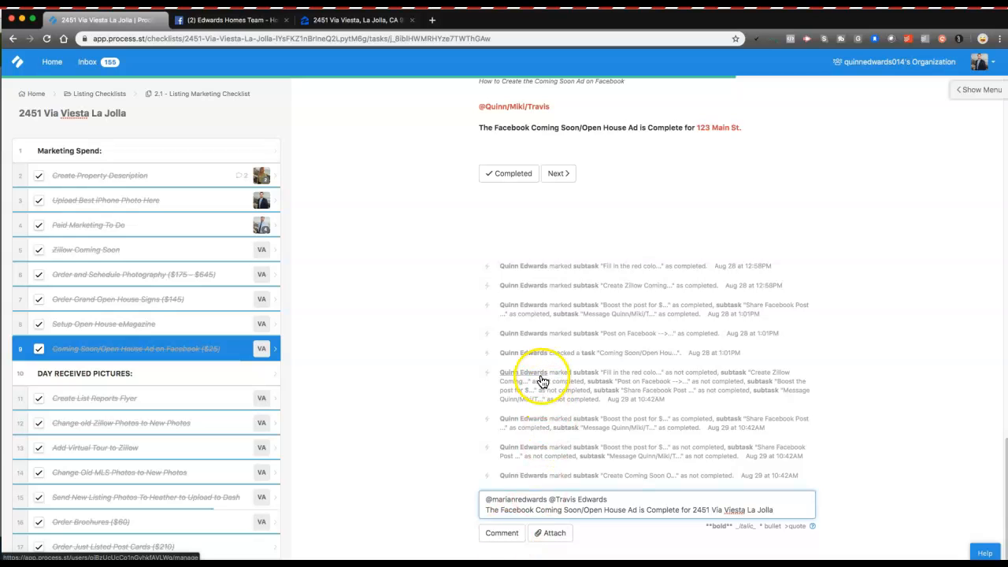
pyautogui.scroll(20, 529, 378)
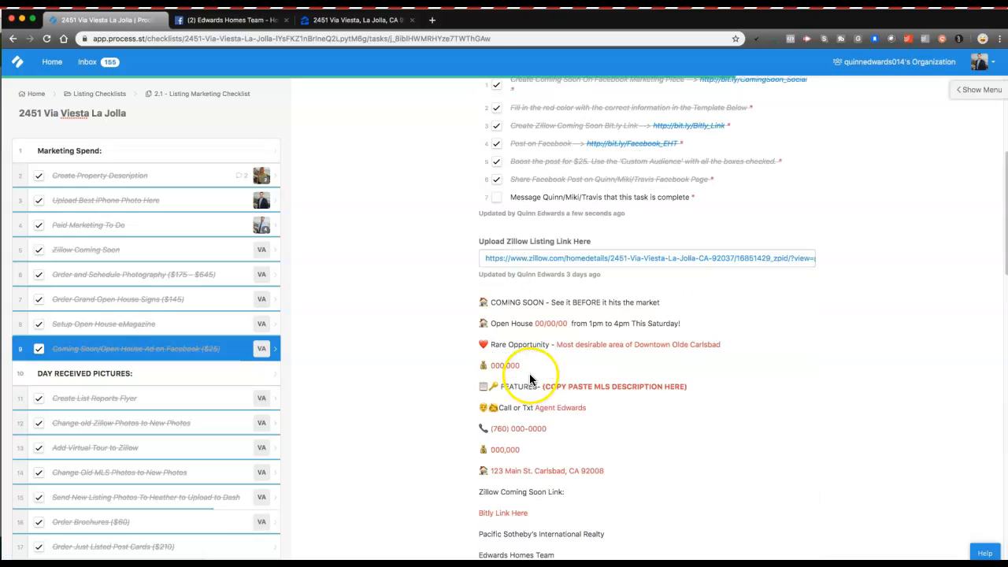
pyautogui.click(496, 484)
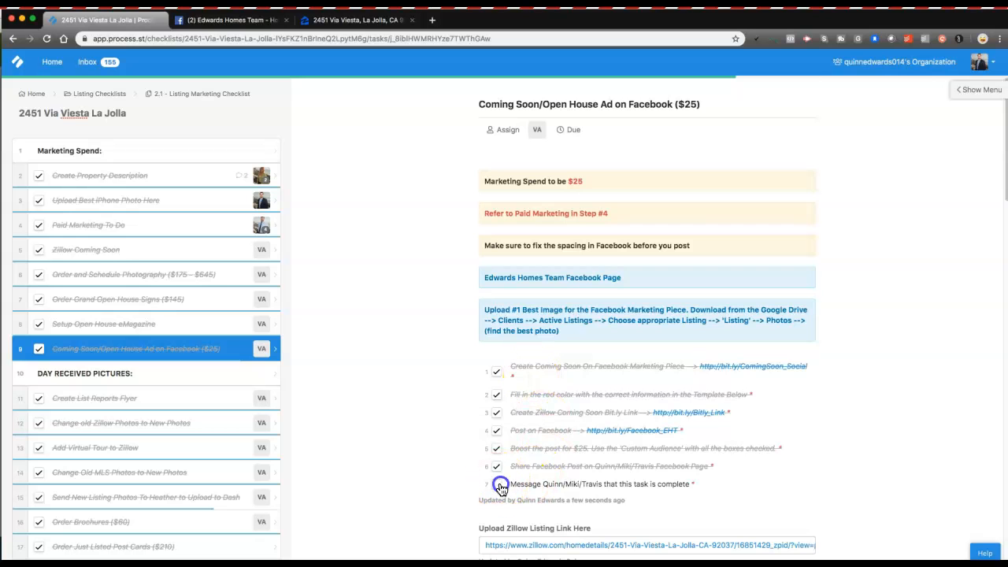
pyautogui.scroll(-2, 505, 342)
pyautogui.scroll(-5, 506, 344)
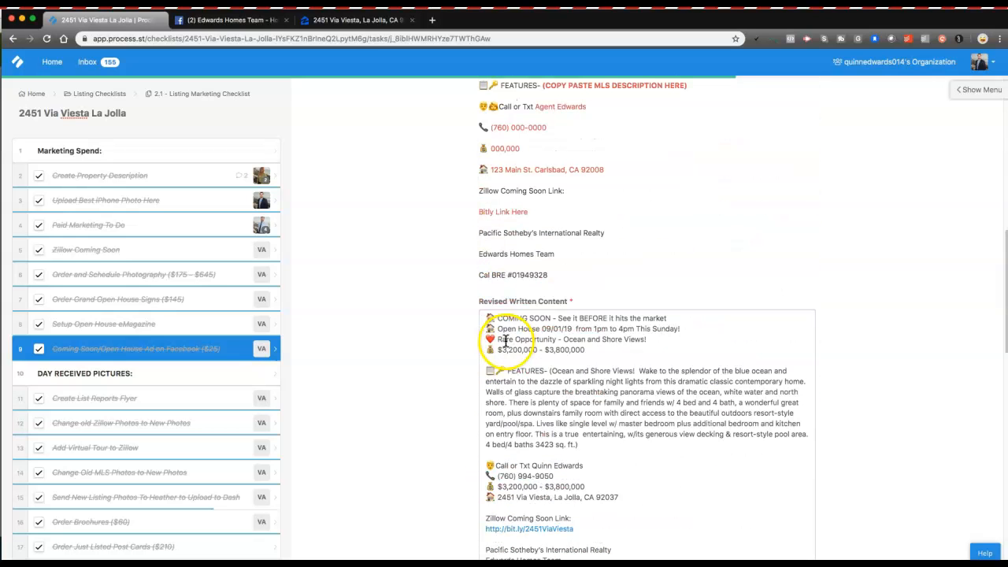
pyautogui.click(39, 352)
pyautogui.click(37, 351)
pyautogui.click(202, 349)
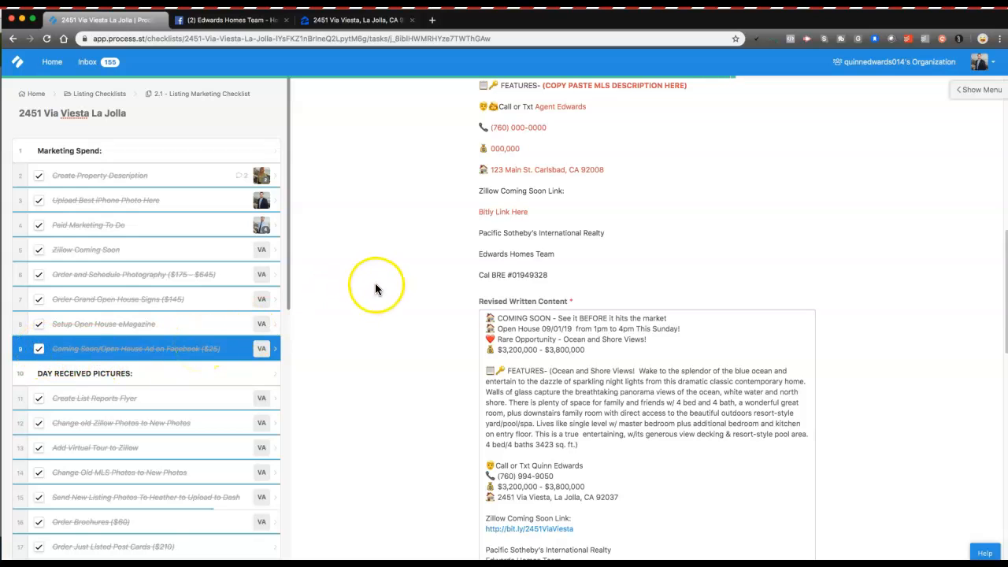